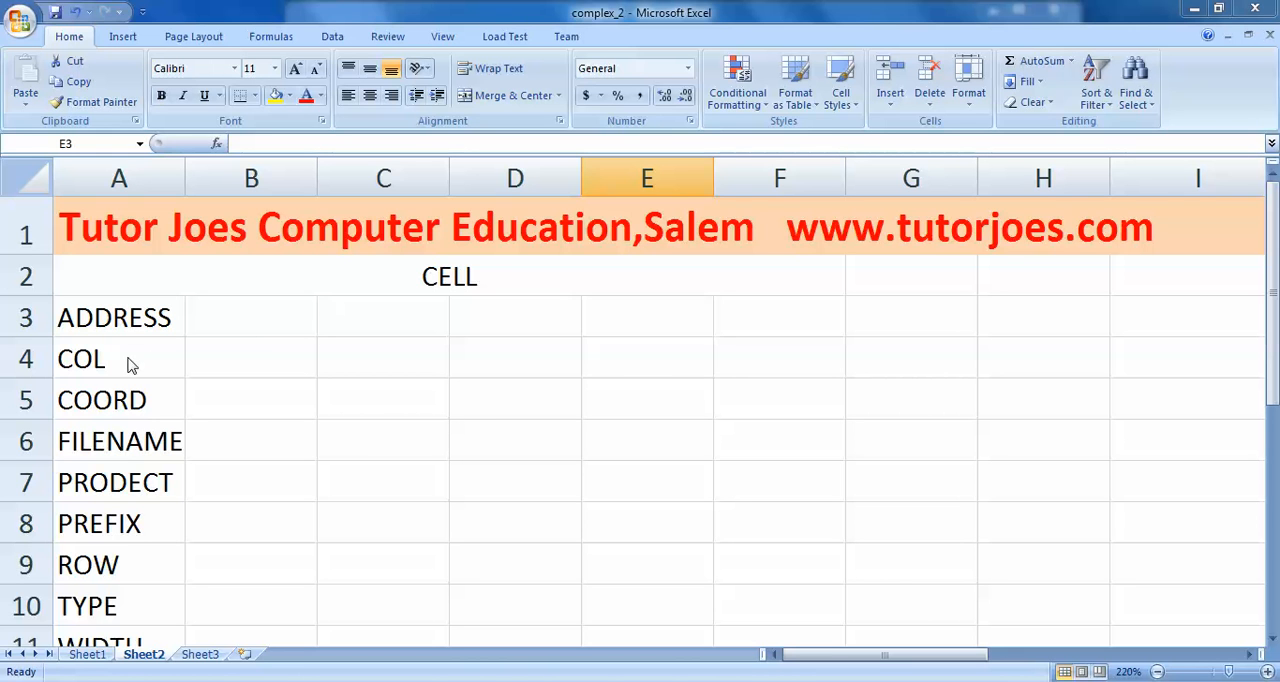
click(246, 432)
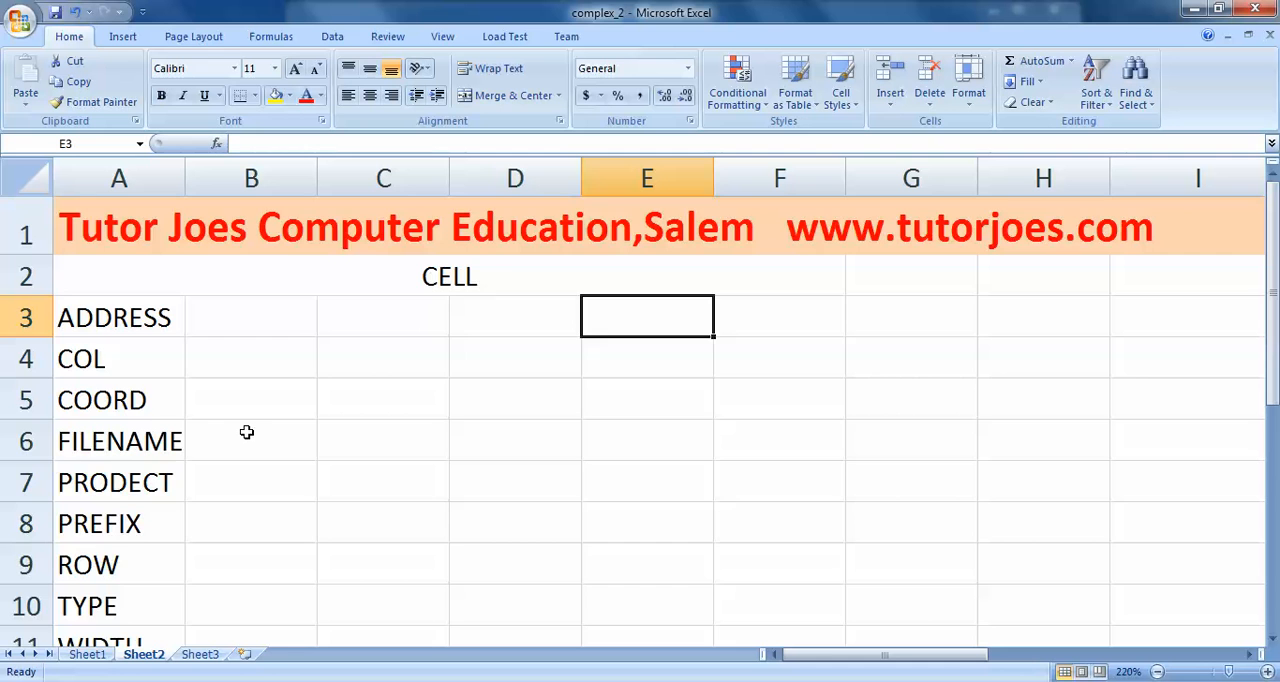
scroll(276, 433, down, 1)
scroll(280, 435, up, 1)
- Enter the formula =CELL("ADDRESS",H3) in cell D3, in the ADDRESS row
click(509, 323)
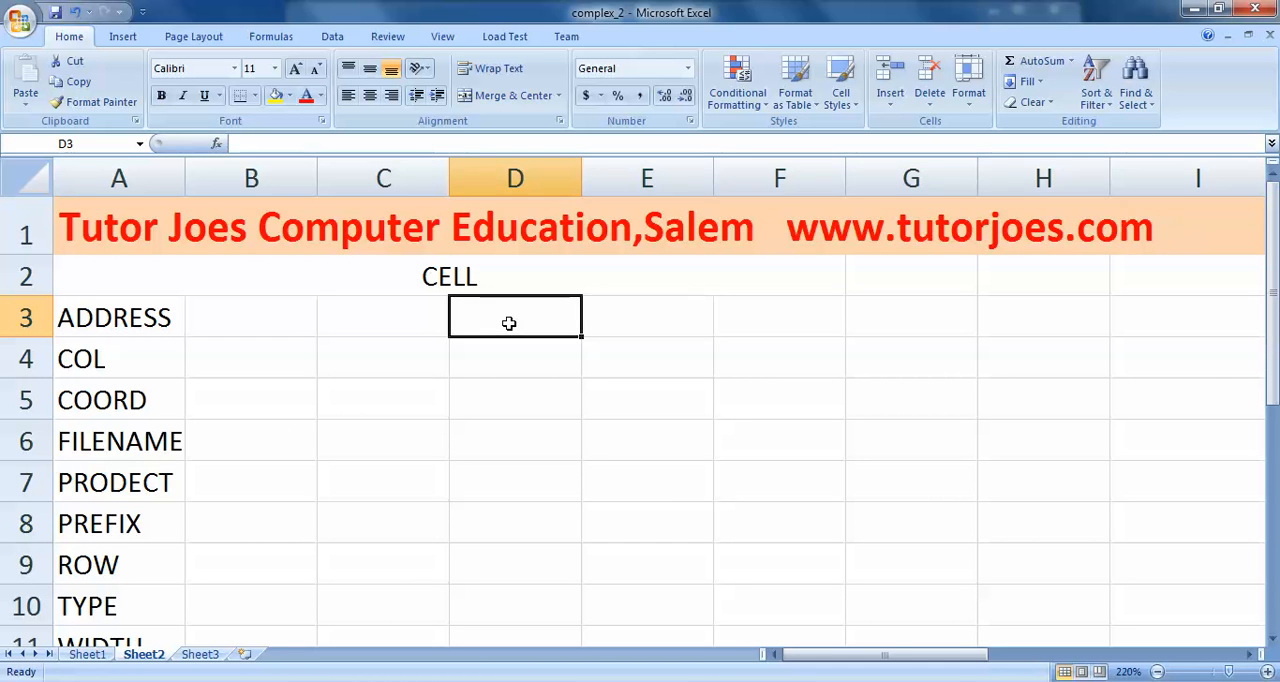
text(=CE)
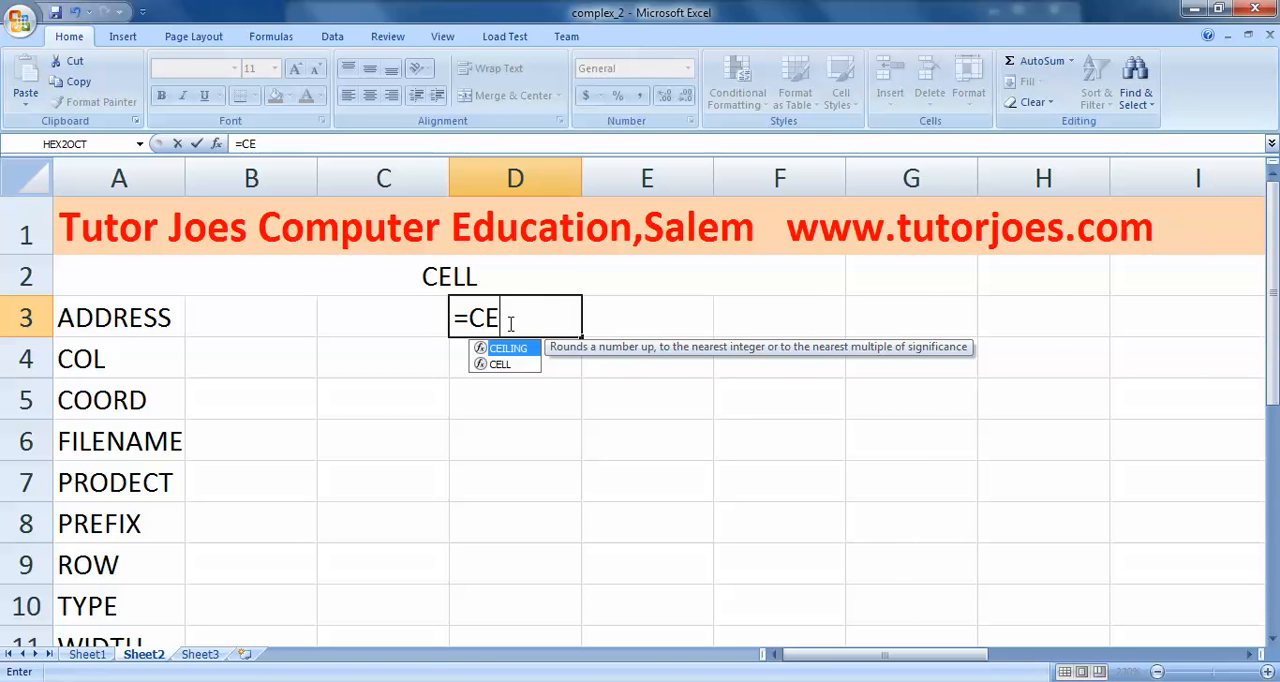
text(LL)
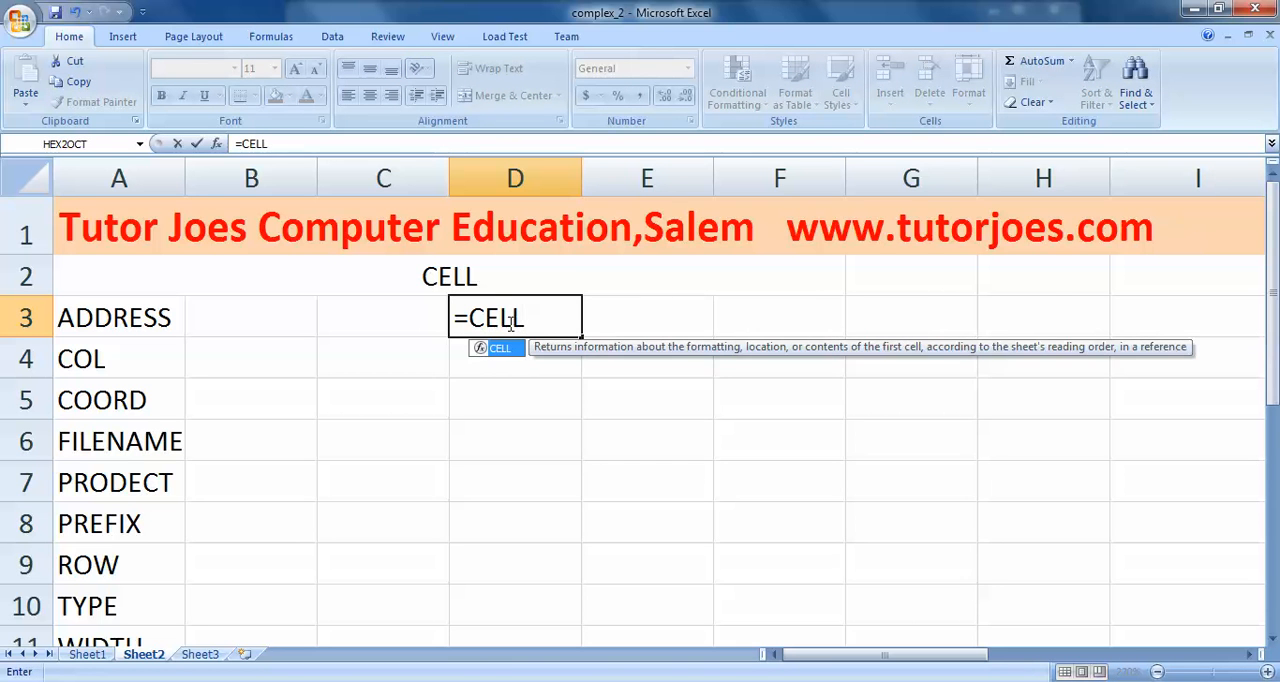
text(()
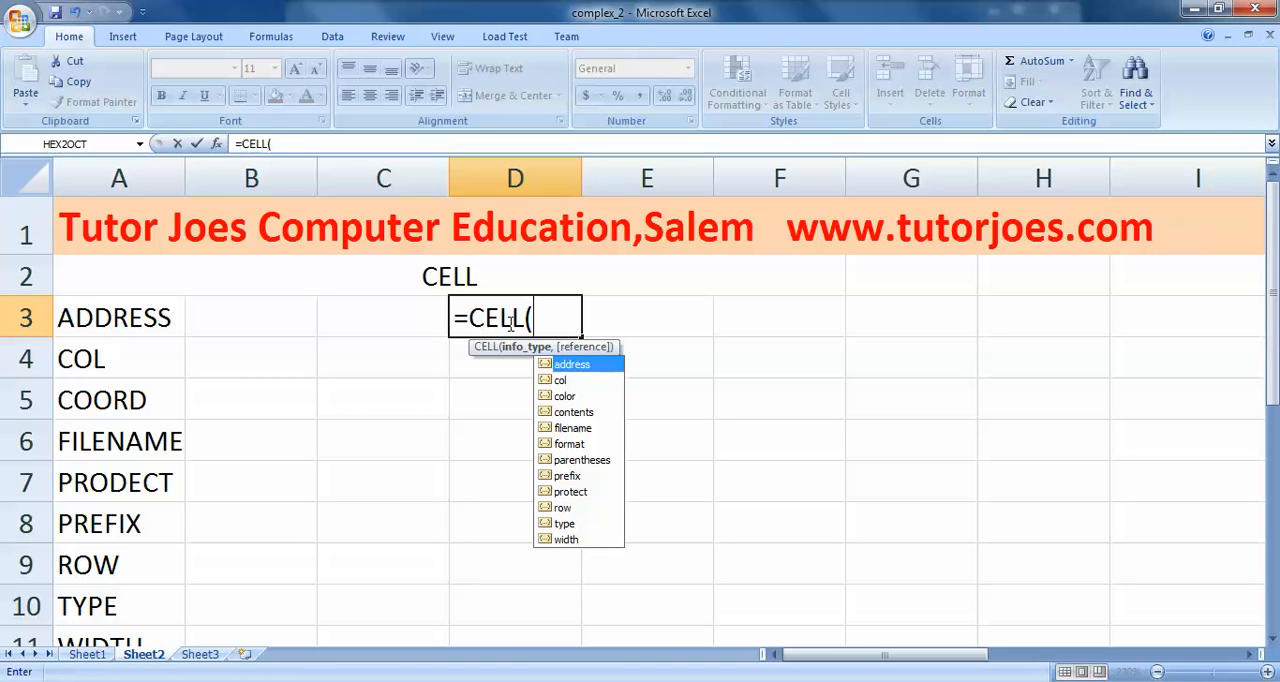
text(")
text(ADDRE)
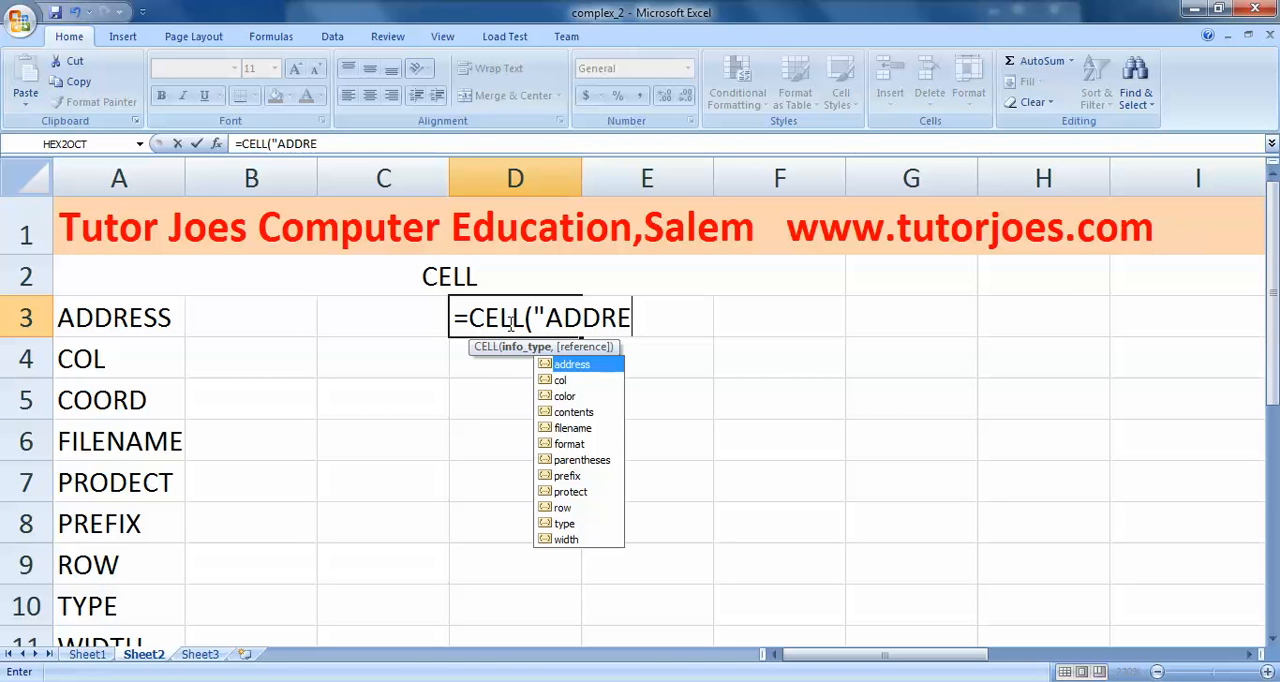
text(SS",)
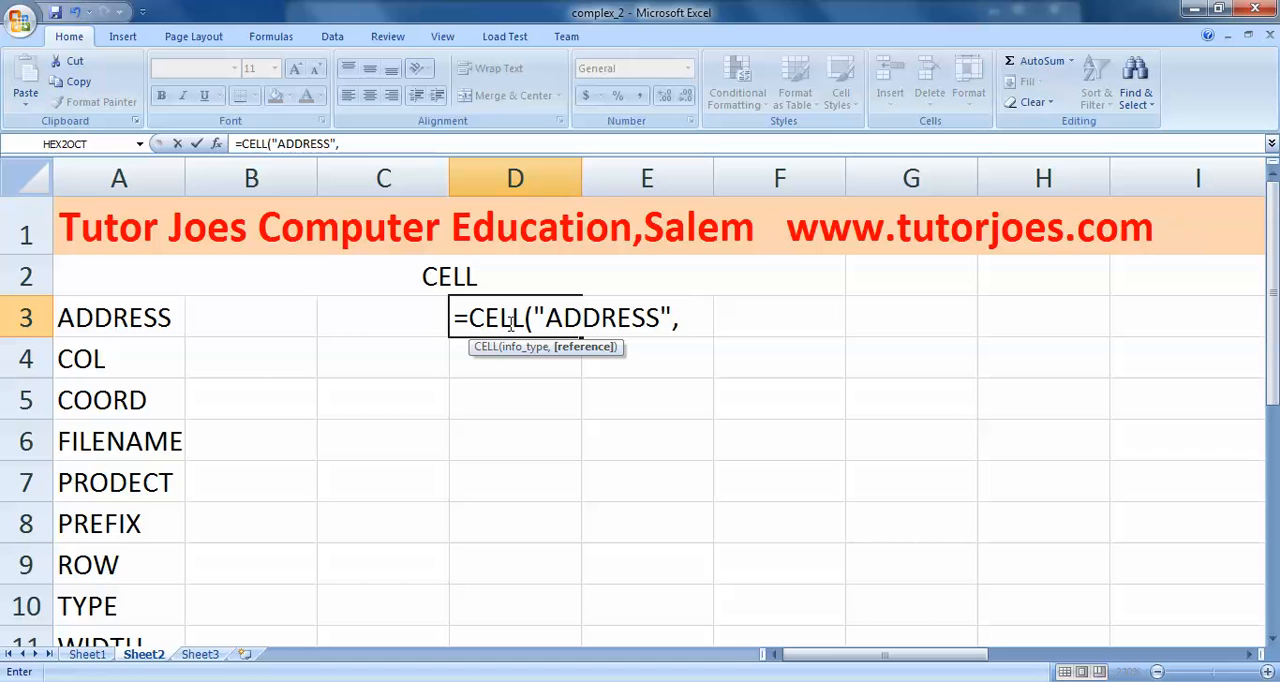
click(1052, 321)
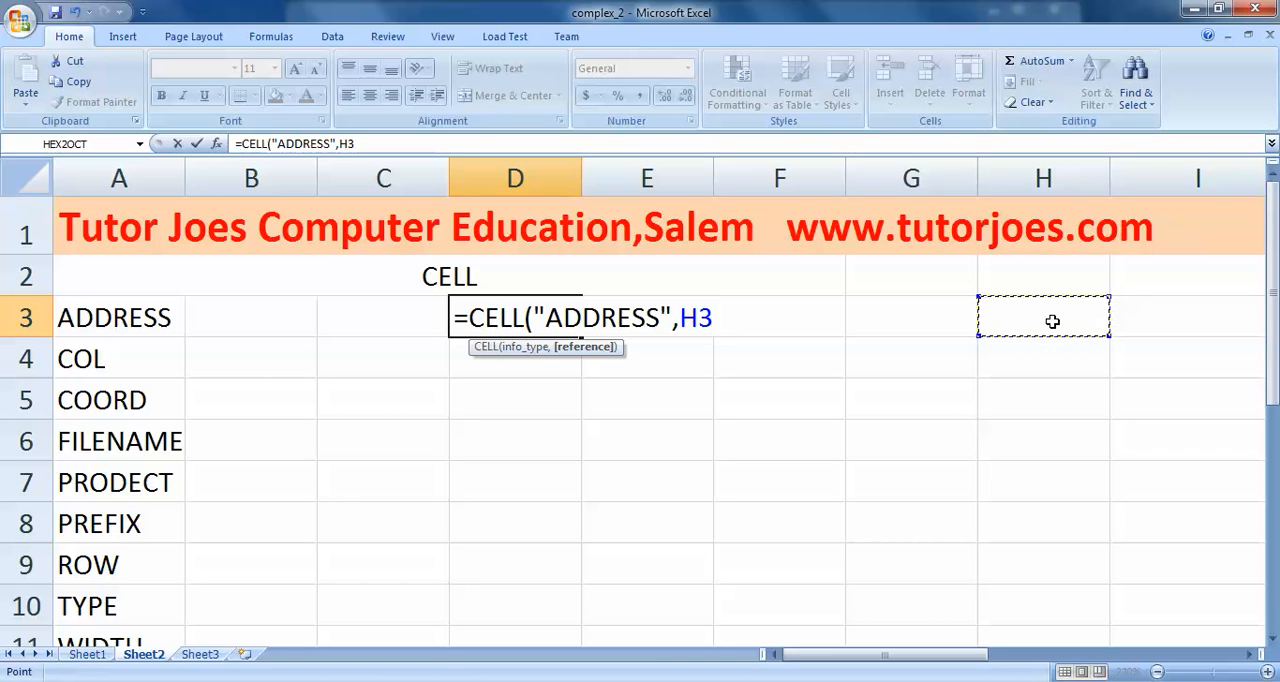
text())
key(Return)
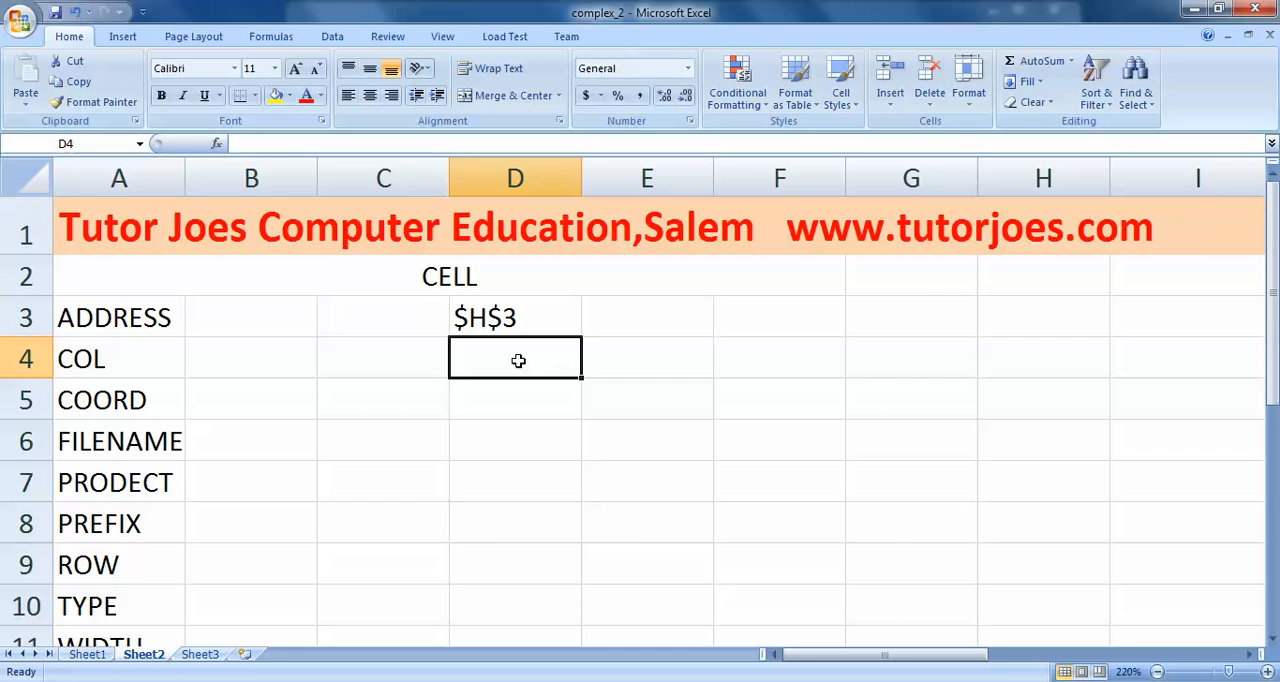
- Enter the formula =CELL("COL",G4) in cell D4, in the COL row
text(=CELL()
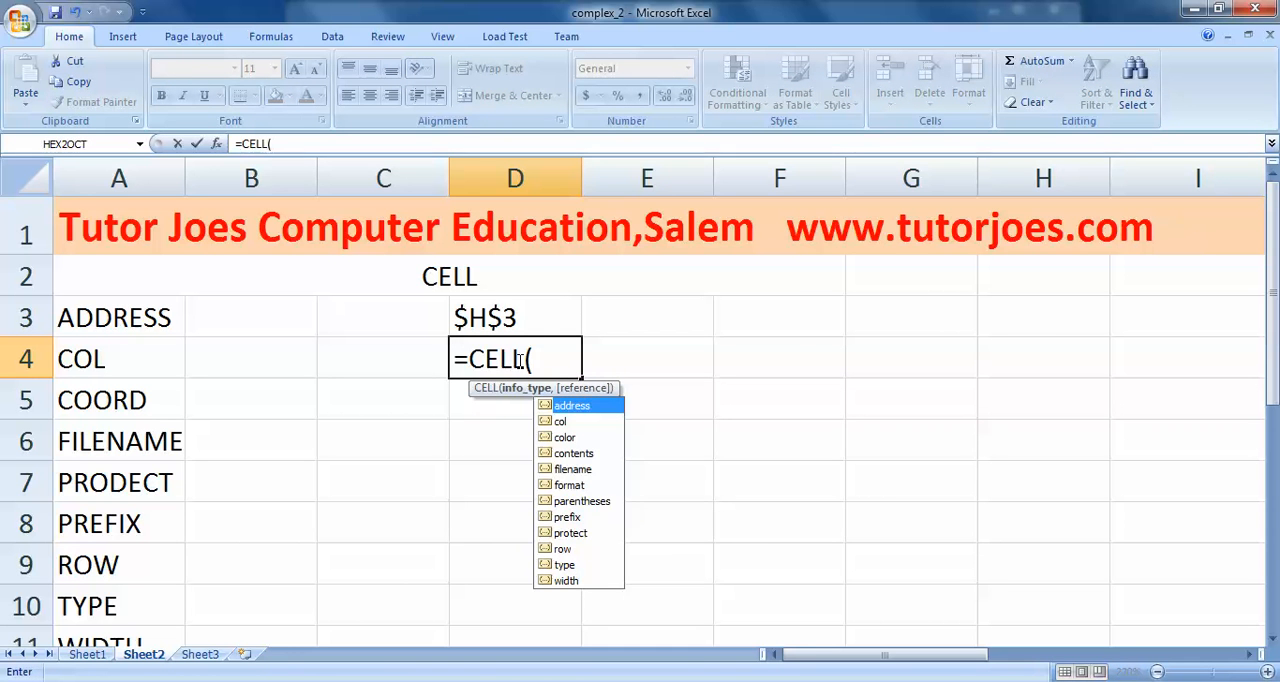
text("COL")
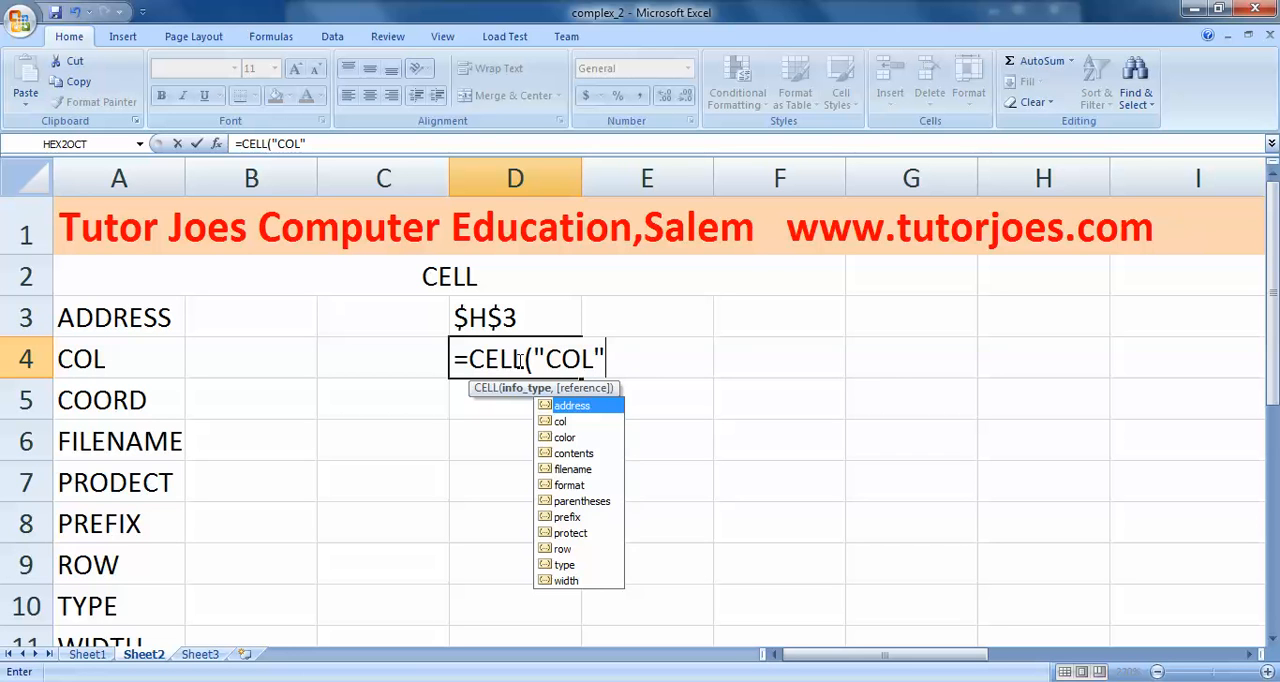
text(,)
click(933, 349)
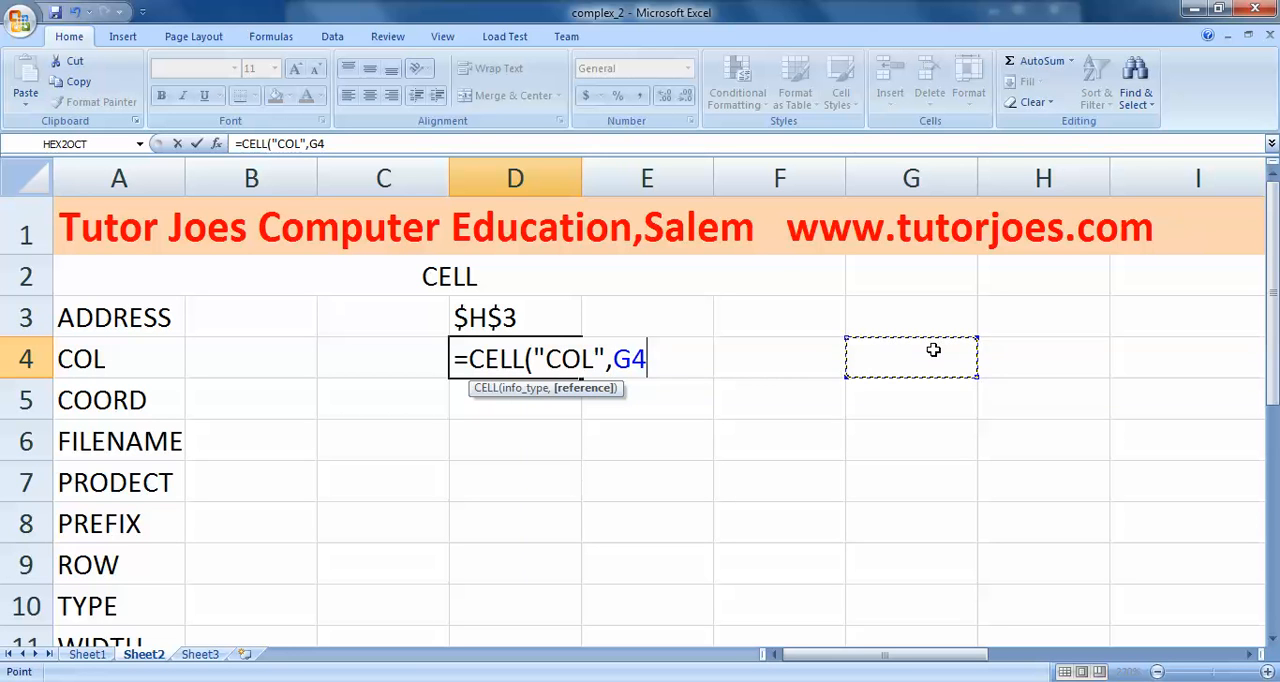
text())
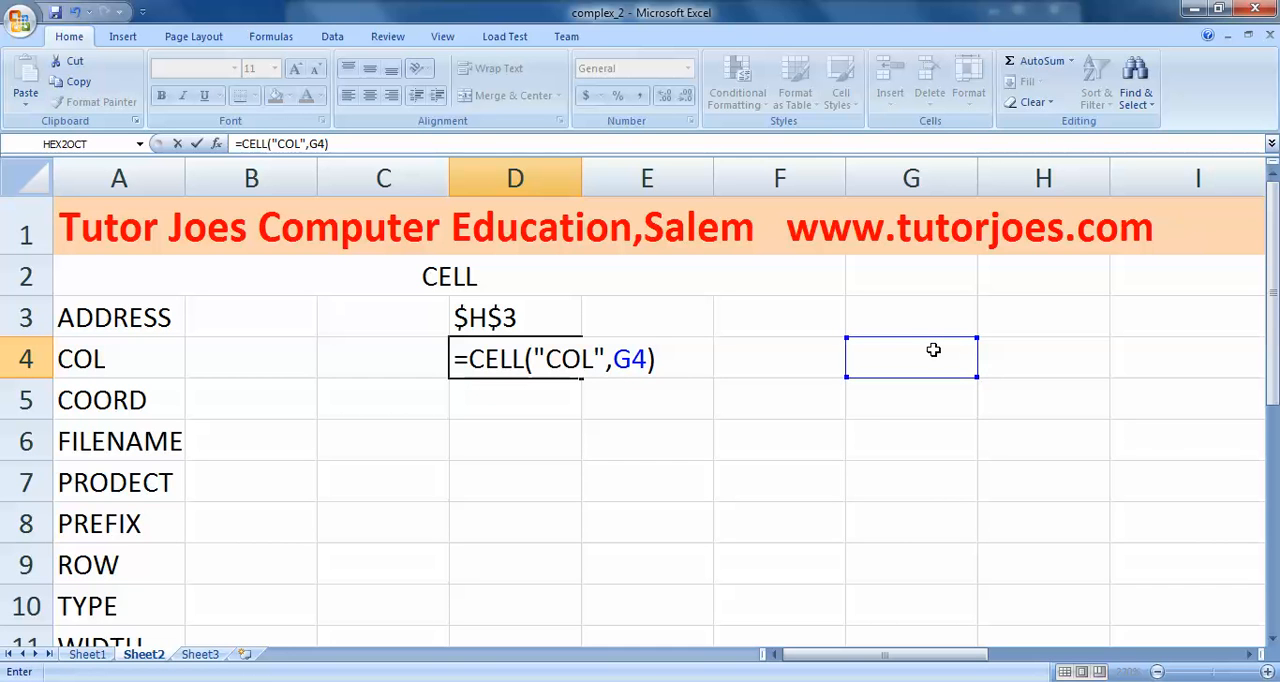
key(Return)
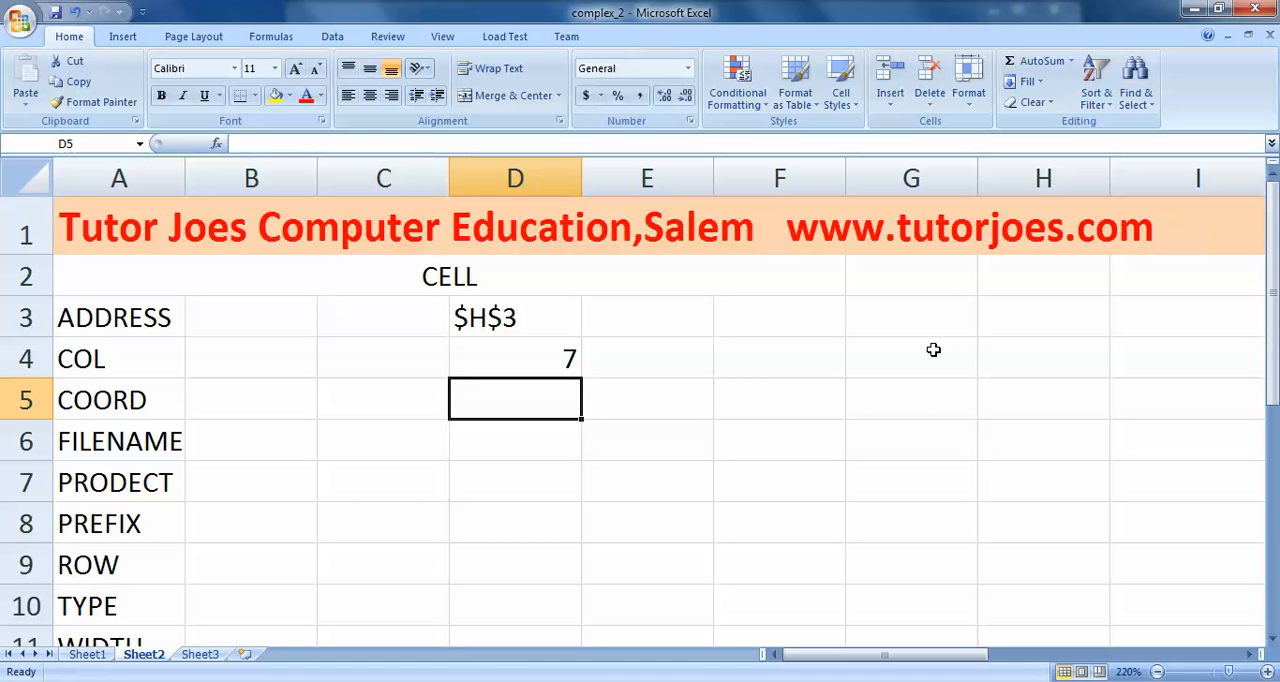
- Enter the formula =CELL("COORD",G6) in cell D5, in the COORD row
text(=)
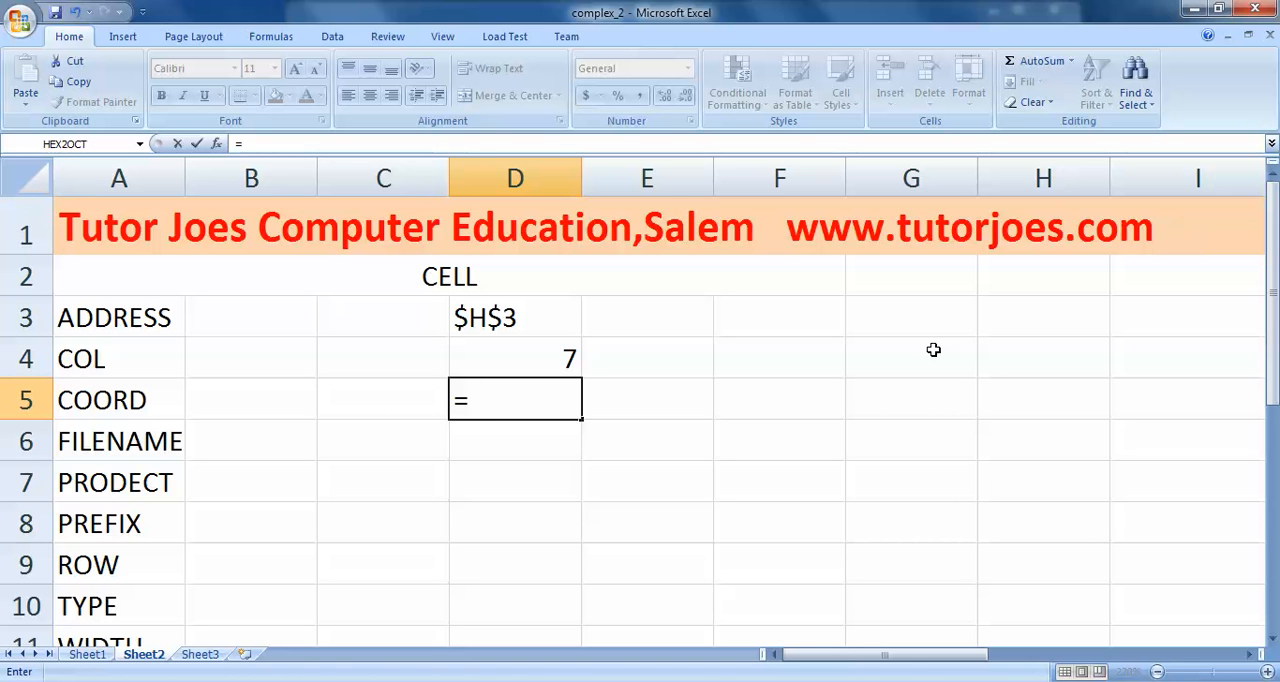
text(CE)
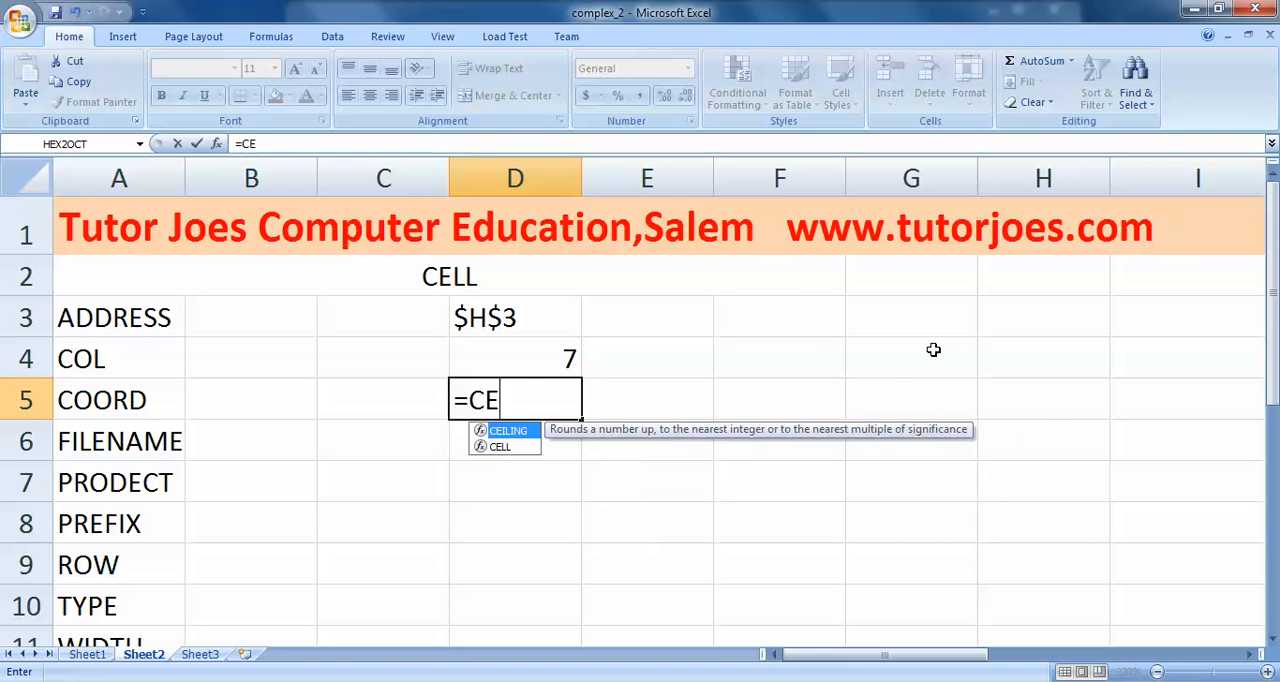
text(LL(")
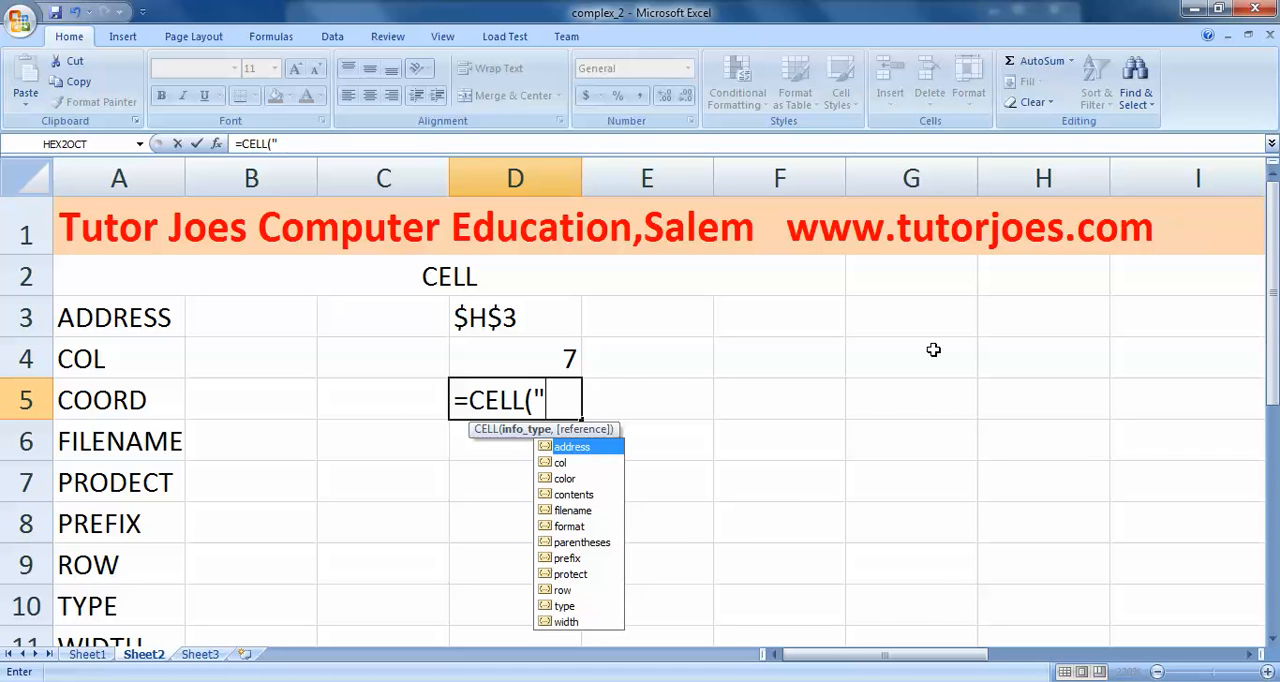
text(COORD")
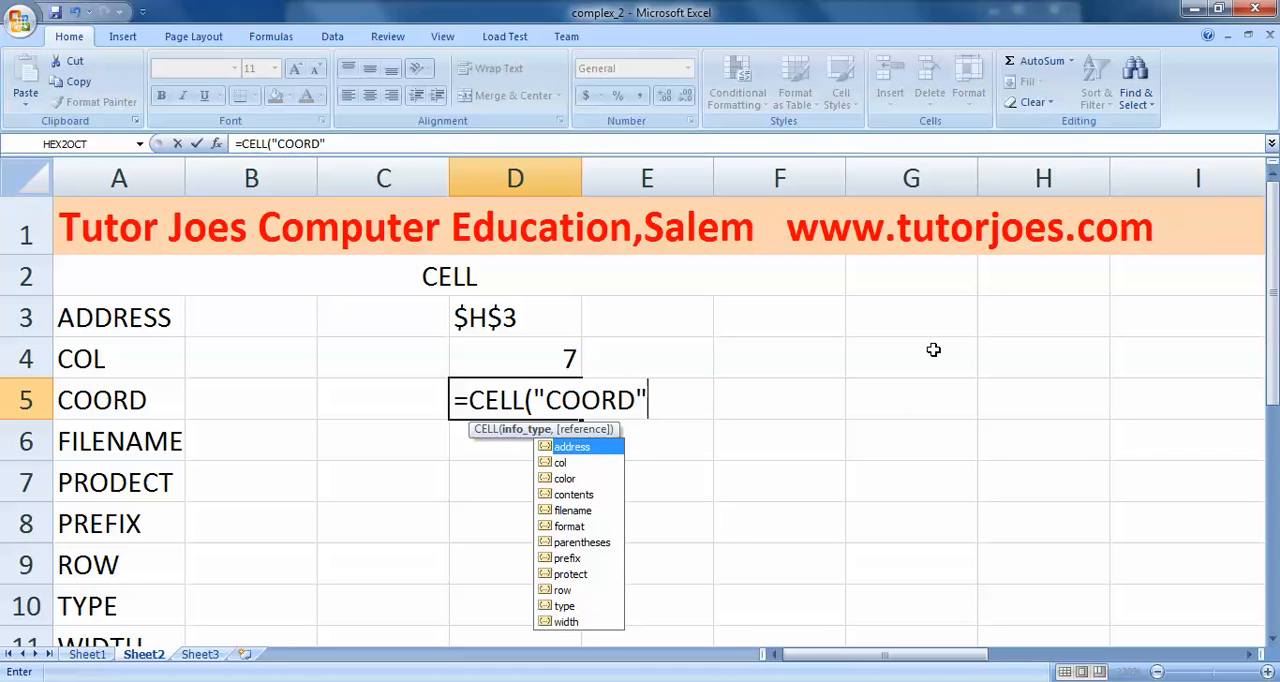
text(,)
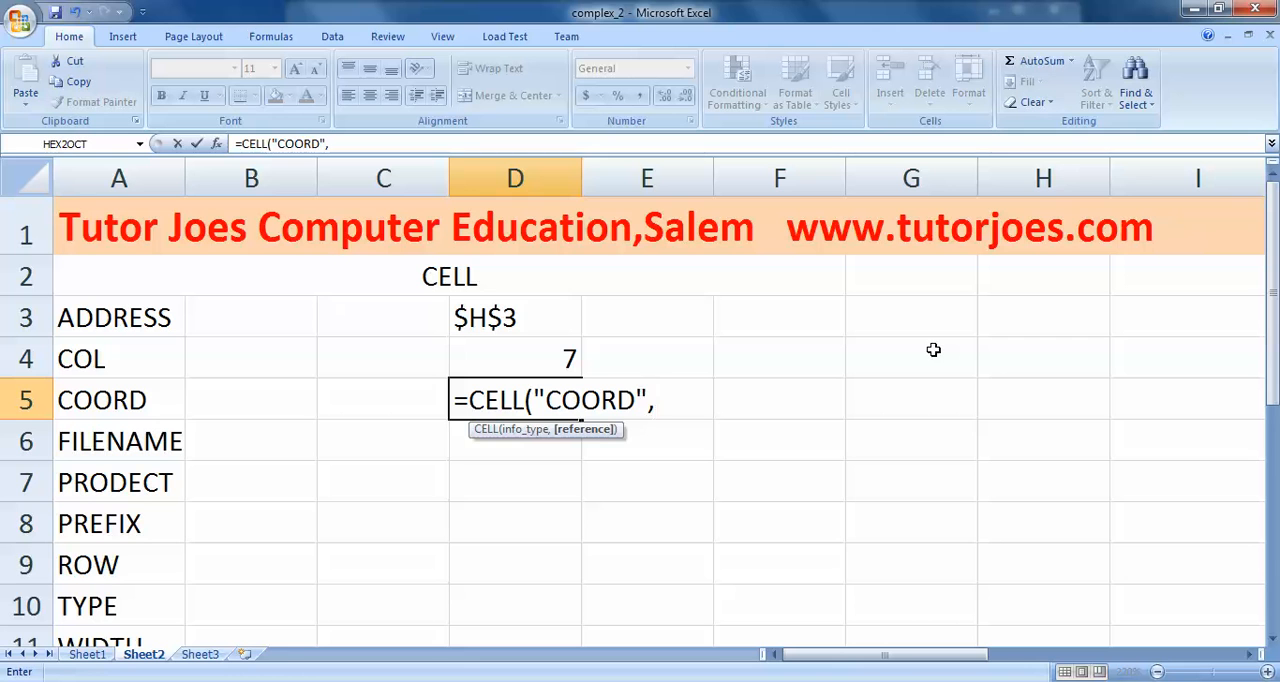
click(906, 437)
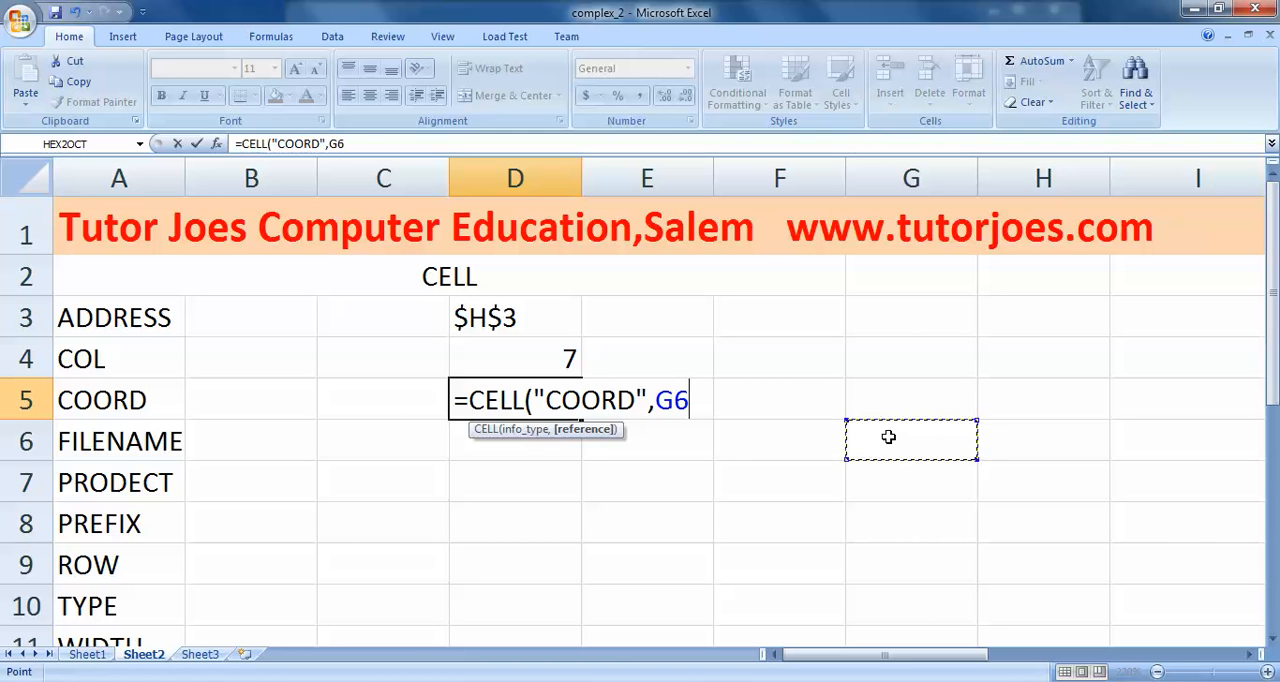
text())
key(Return)
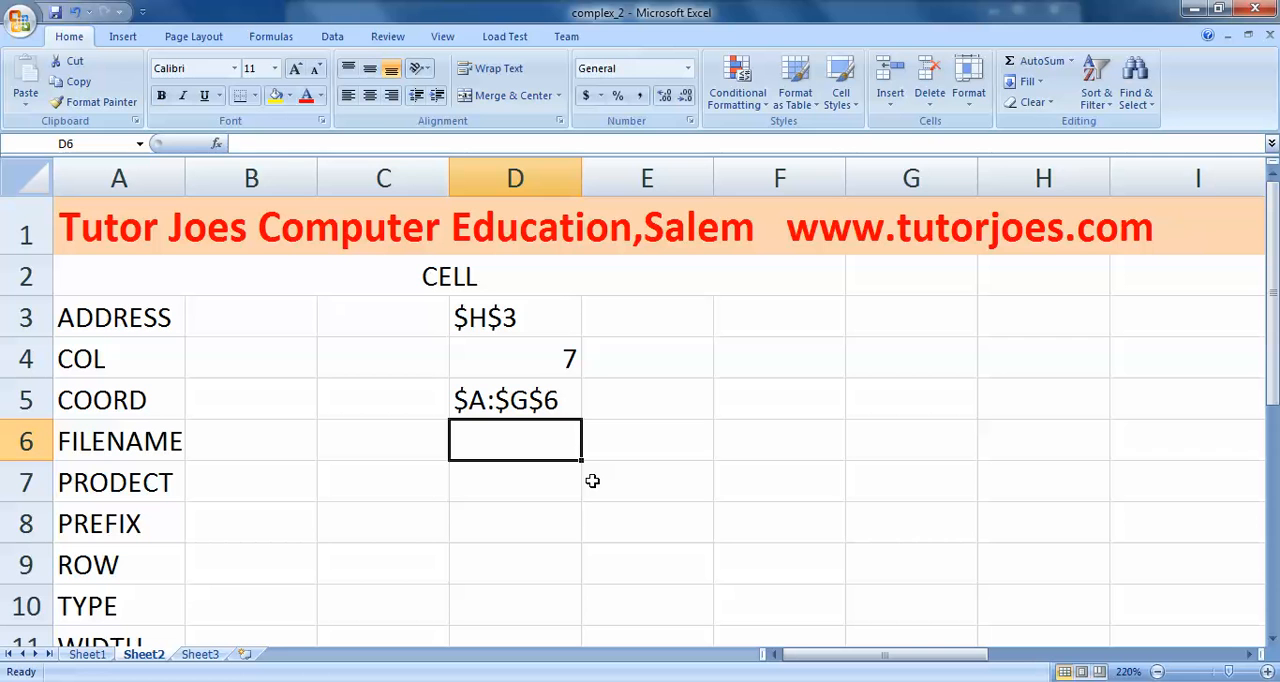
- Enter the formula =CELL("FILENAME",G4) in cell D6 and view the full path it returns
text(=)
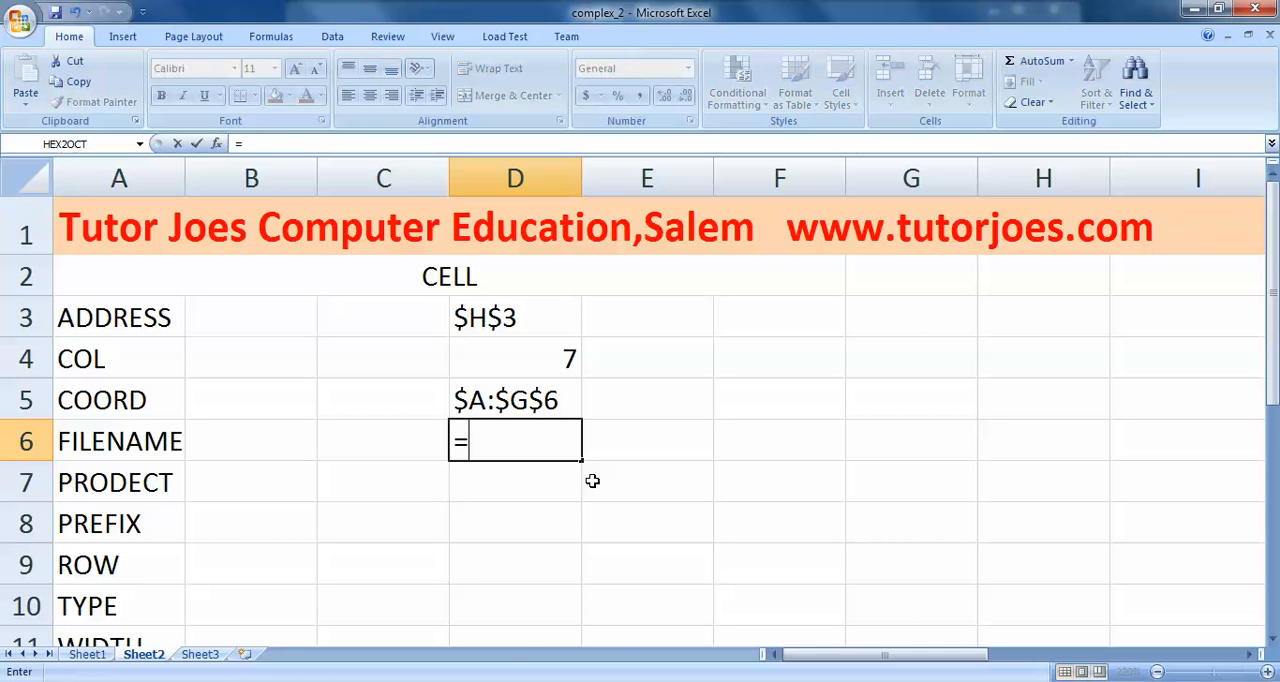
text(CELL()
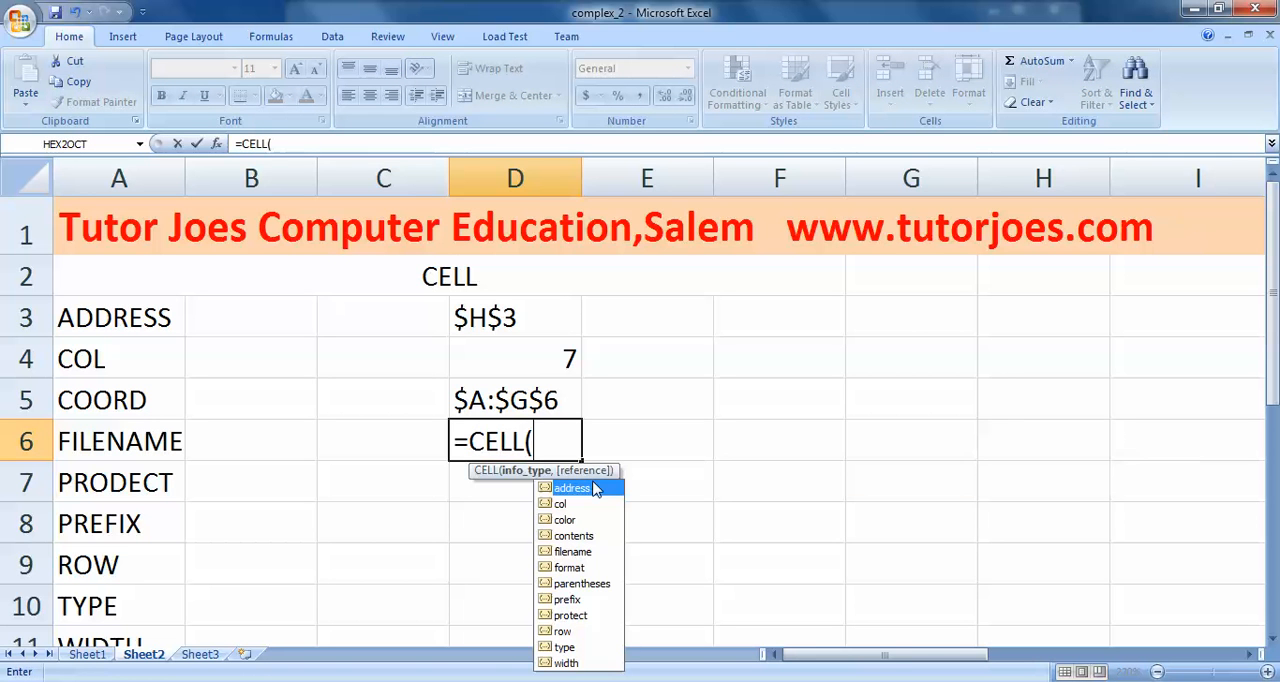
text("FILE)
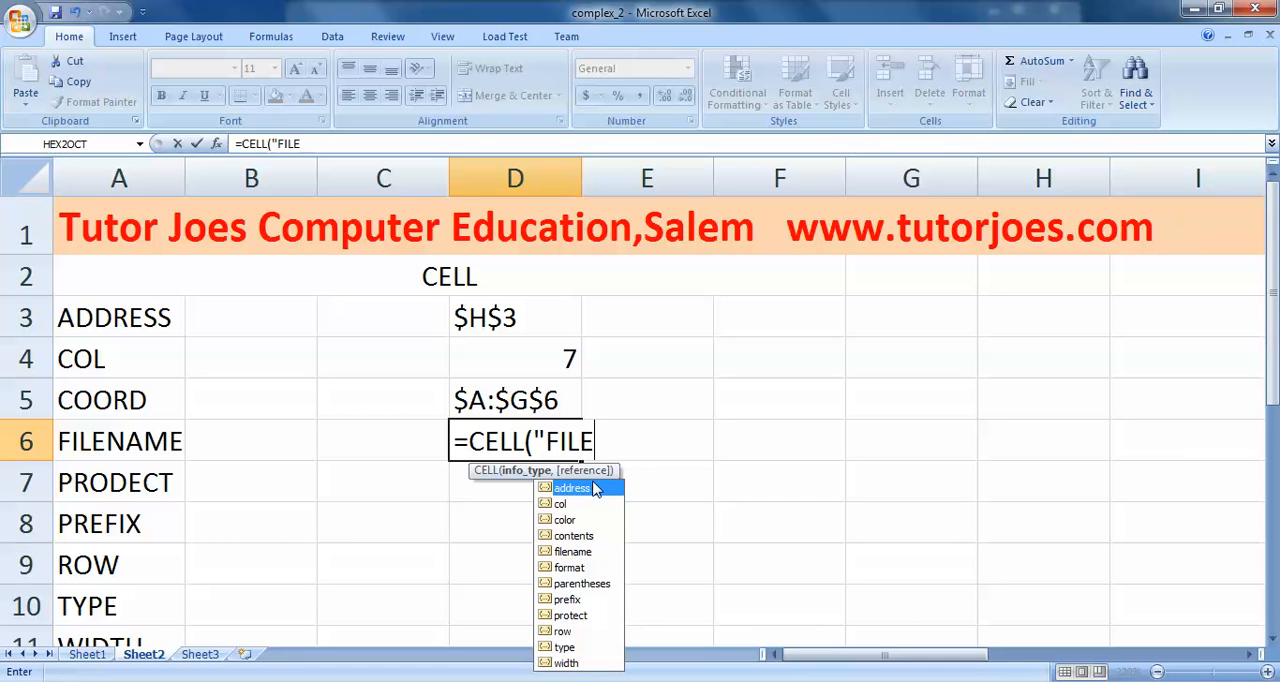
text(NAME")
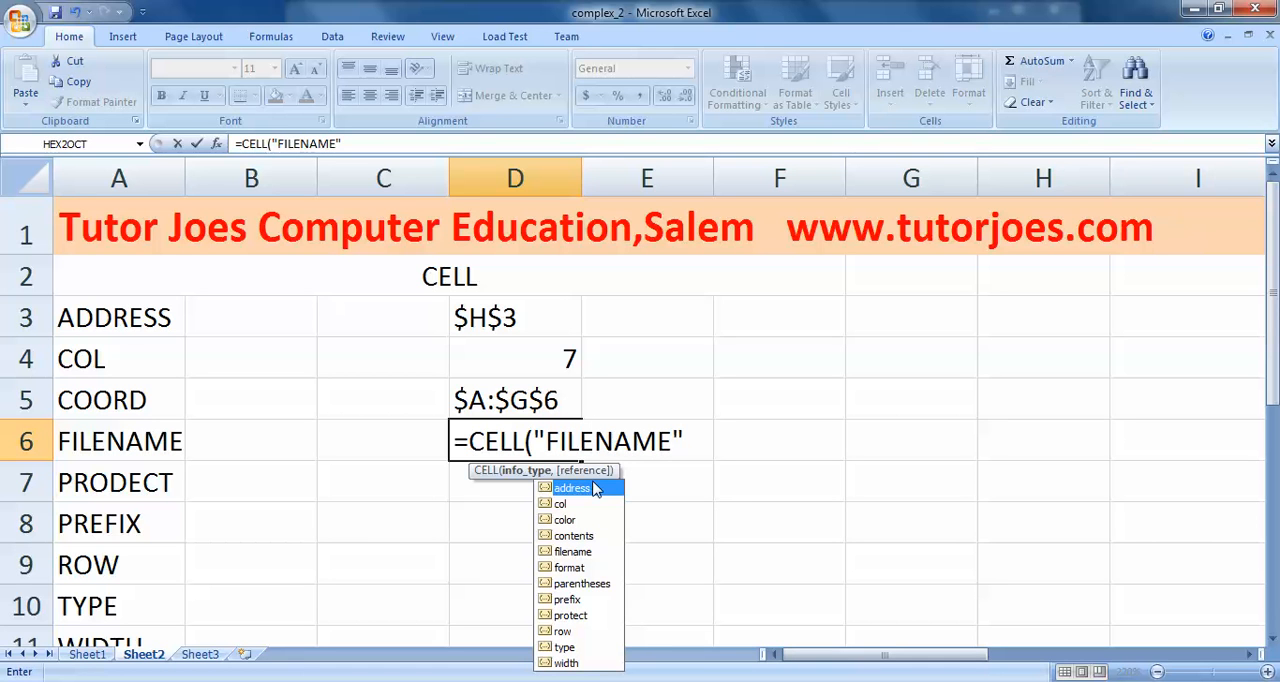
text(,)
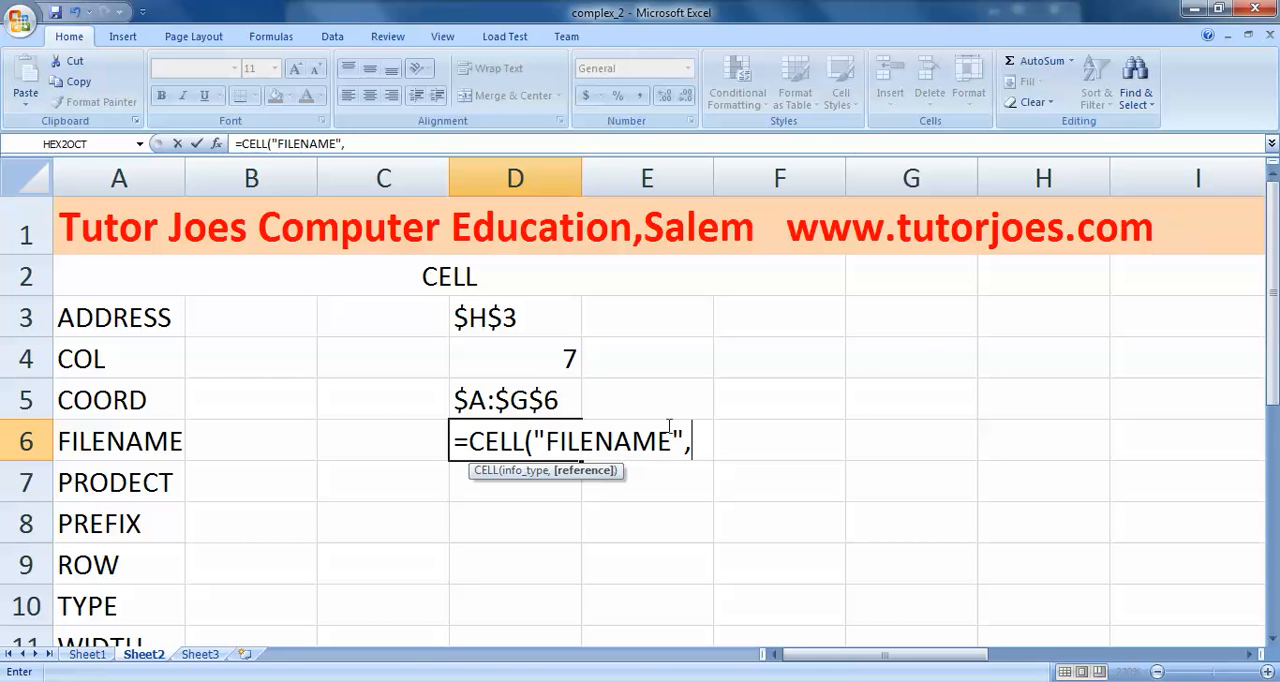
click(923, 355)
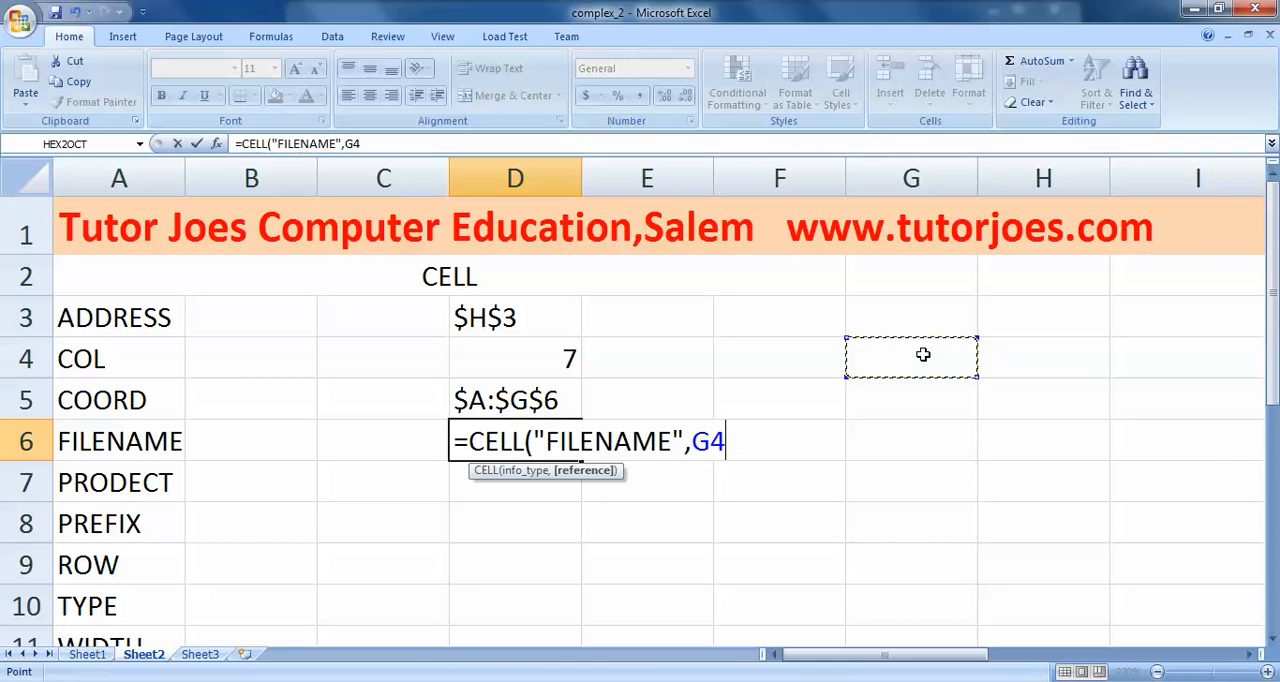
text())
key(Return)
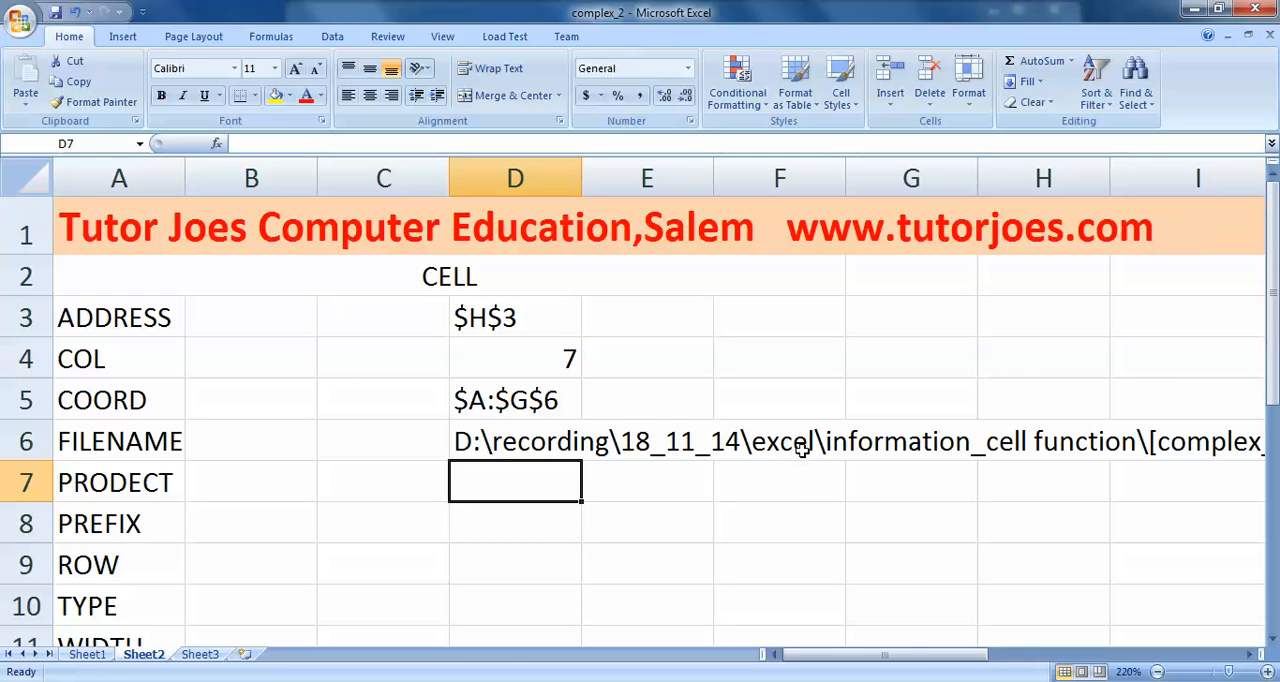
drag(910, 657, 1034, 639)
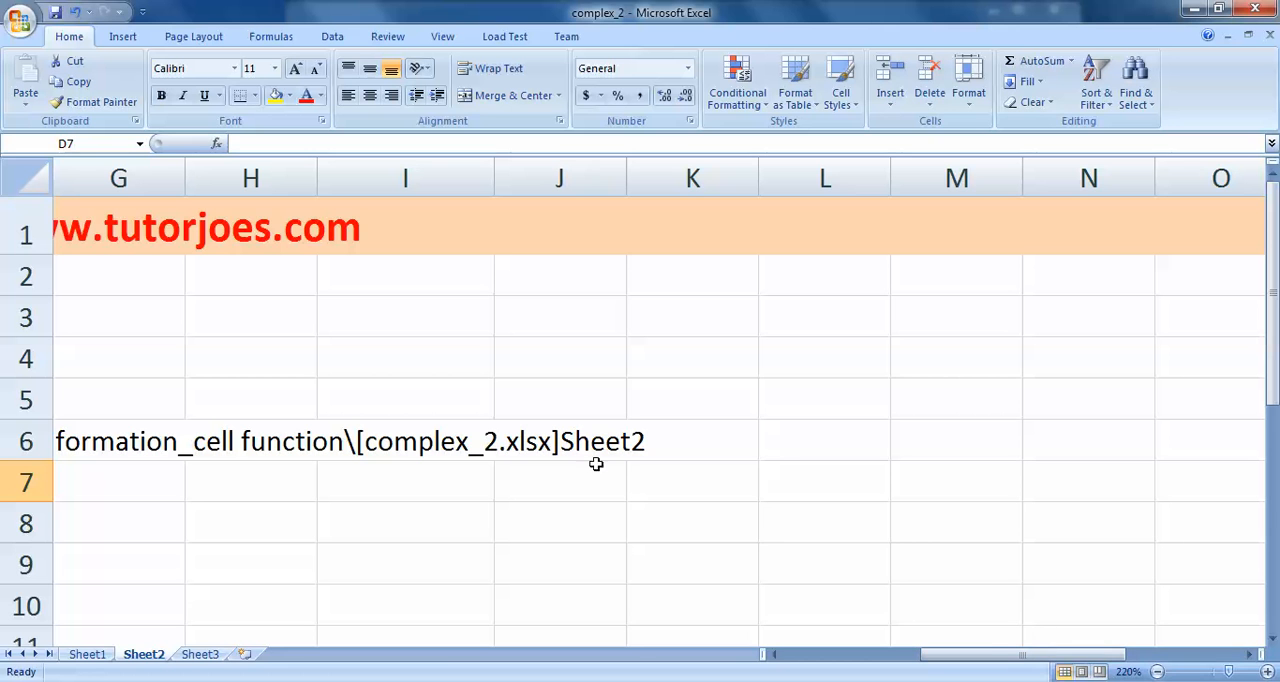
drag(975, 657, 829, 658)
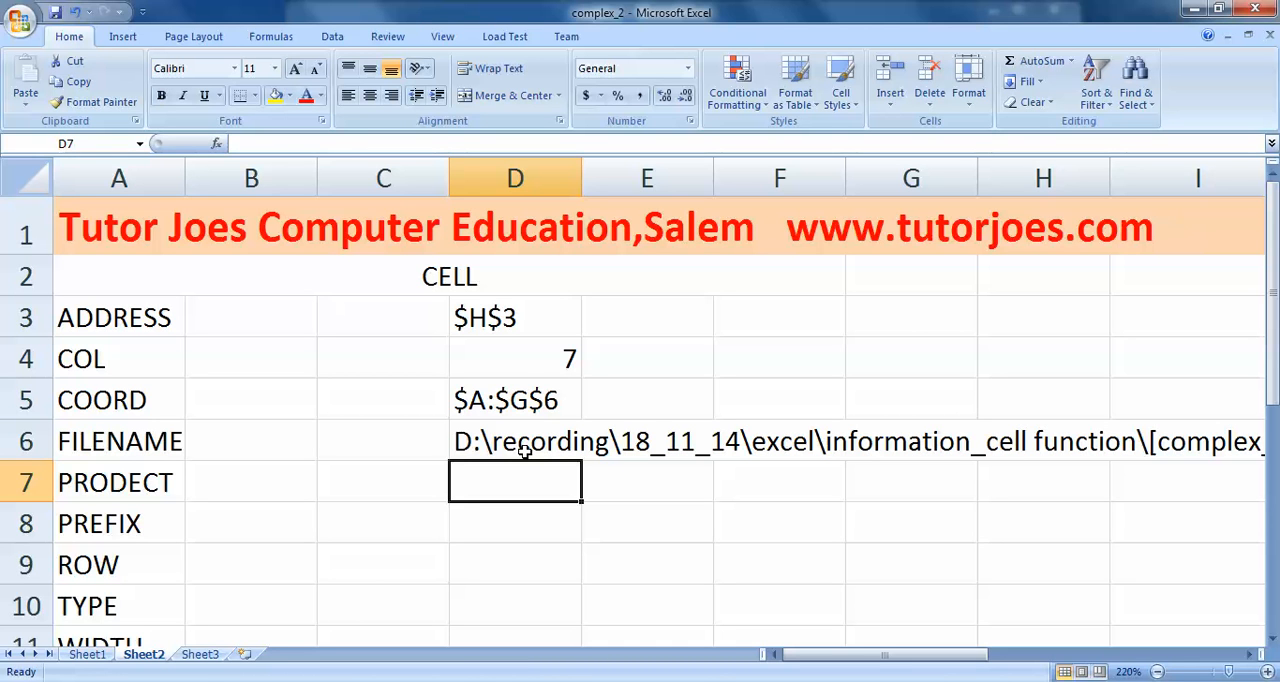
- Turn off the Lock Cell protection setting for cell G4
click(936, 346)
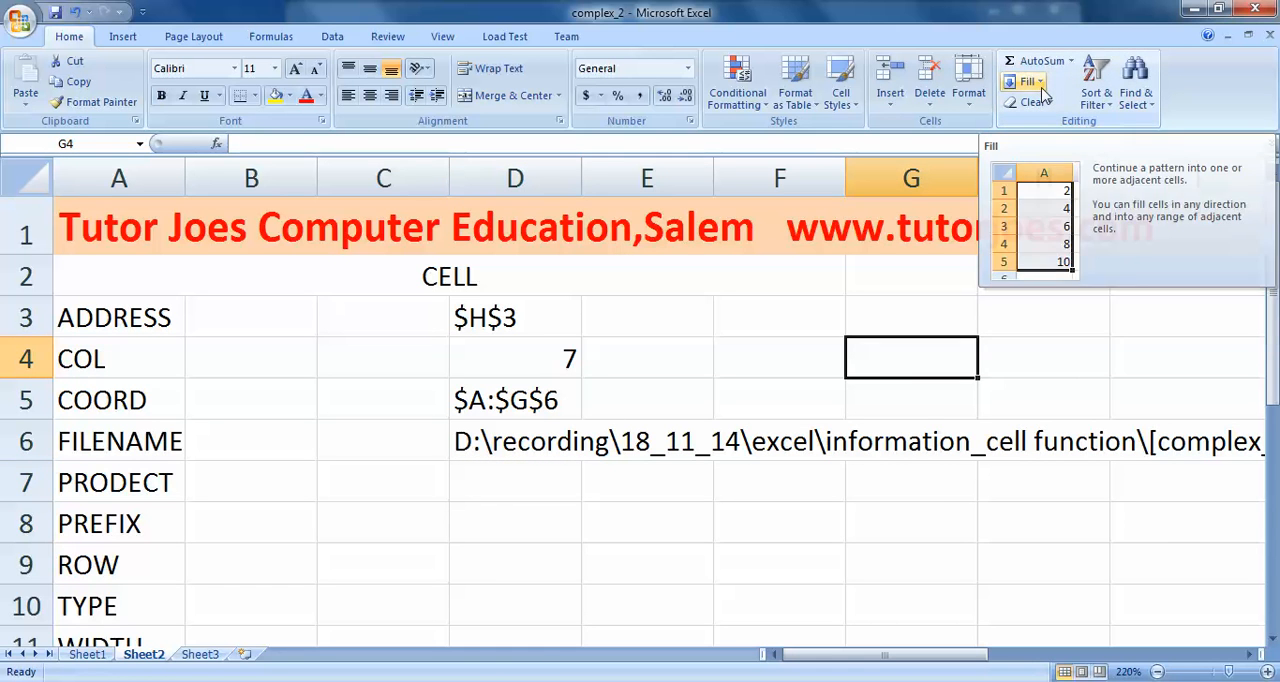
click(968, 82)
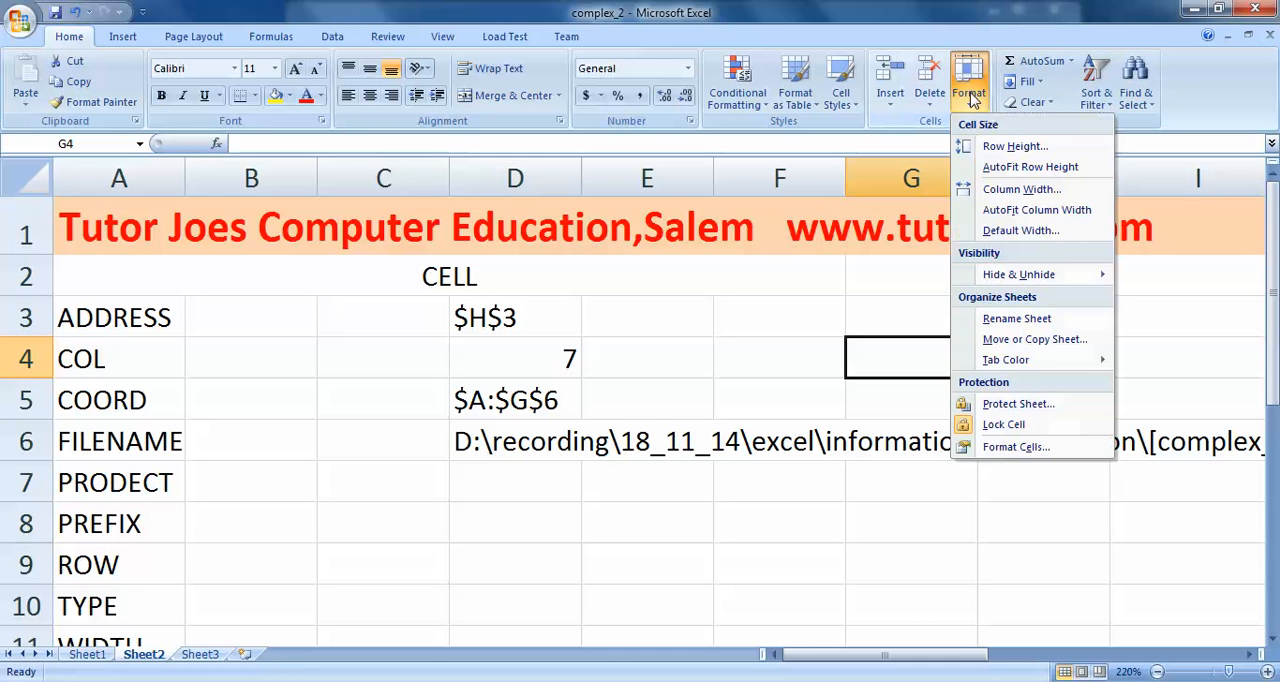
click(995, 424)
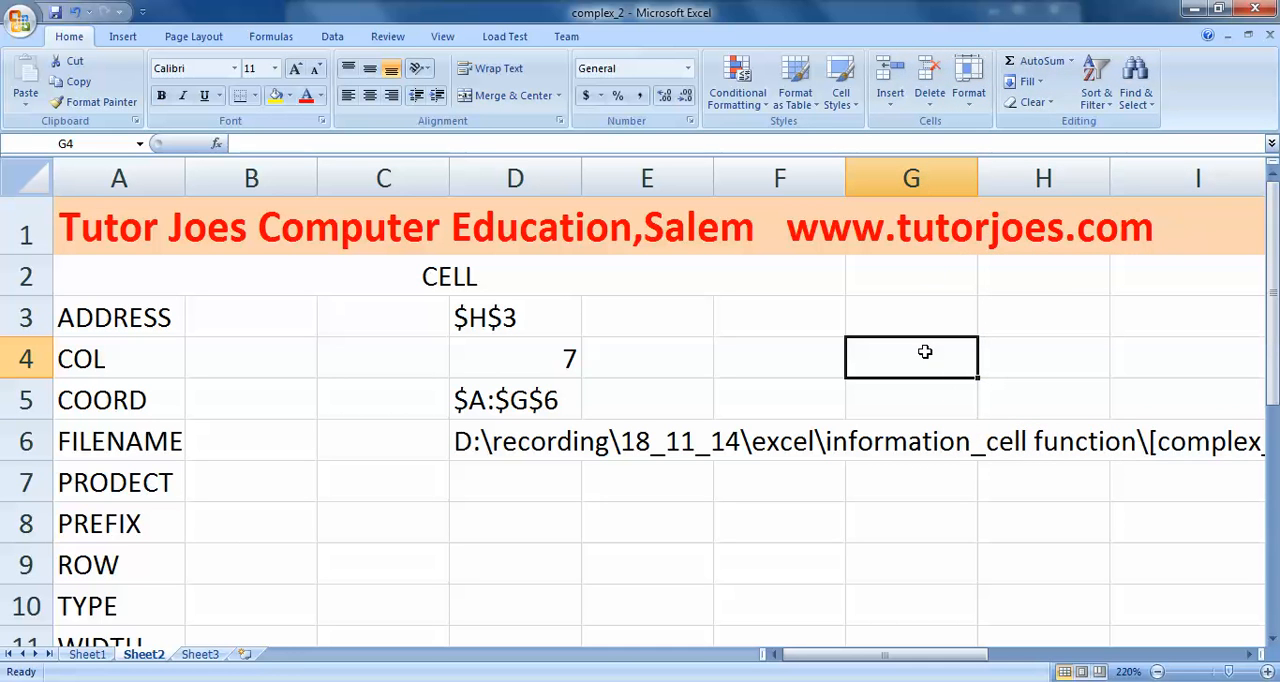
click(1030, 365)
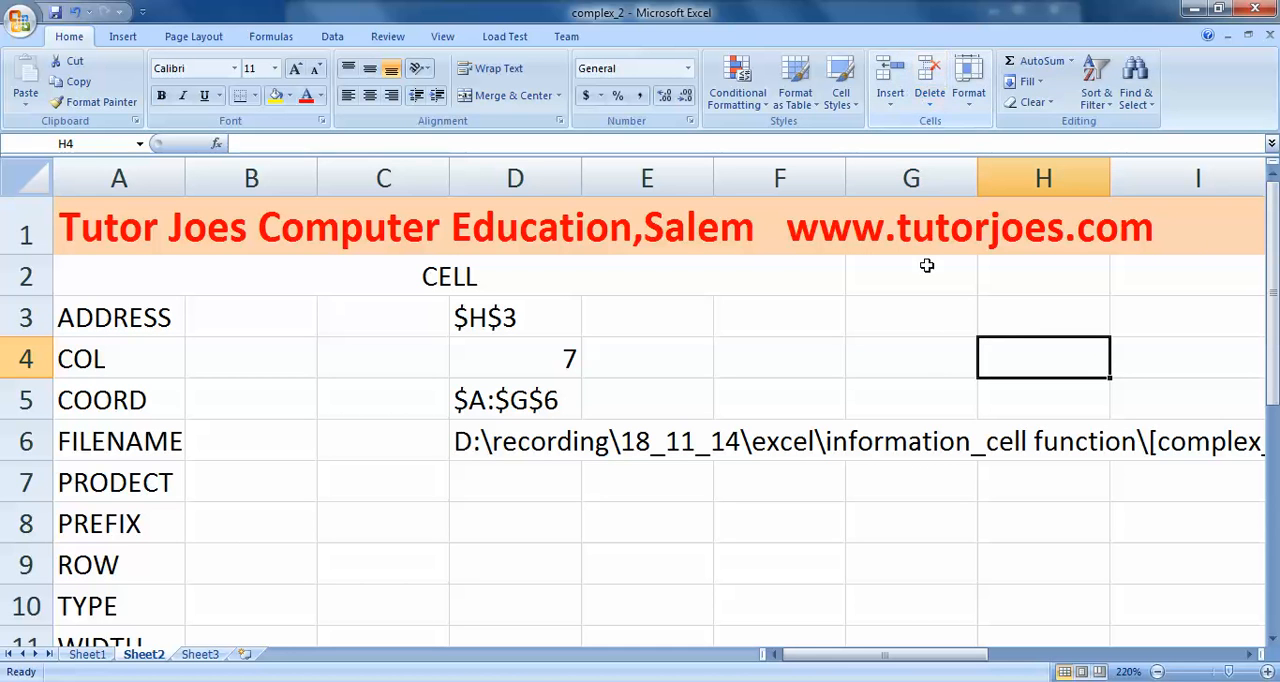
click(928, 309)
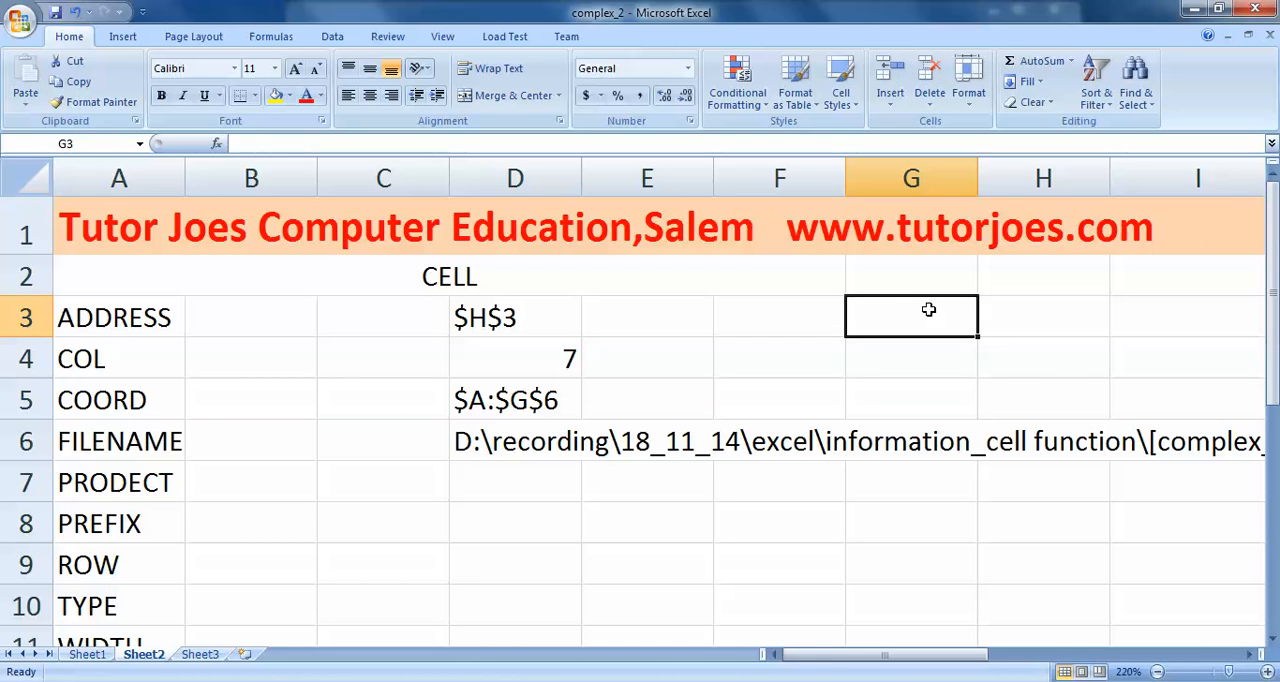
- Label cell G3 UNLOCK and cell H3 LOCK, and make sure Lock Cell protection is on for H4
text(UN)
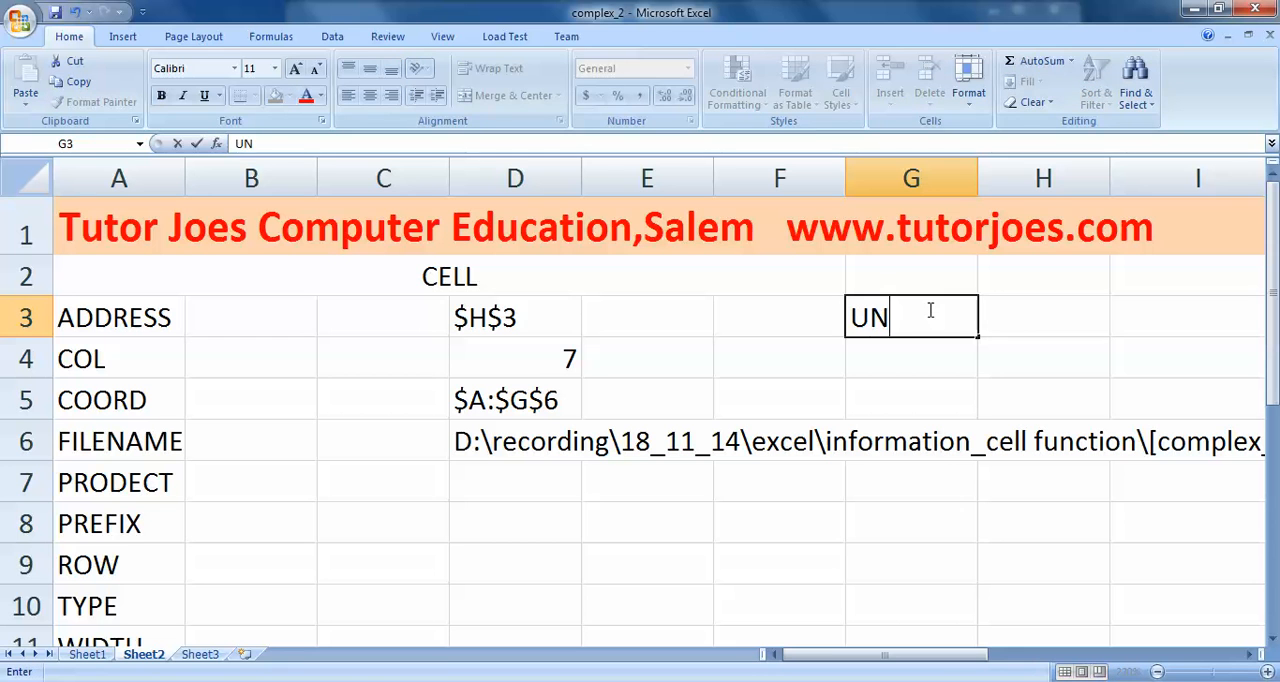
text(LOCK)
click(1024, 313)
text(LO)
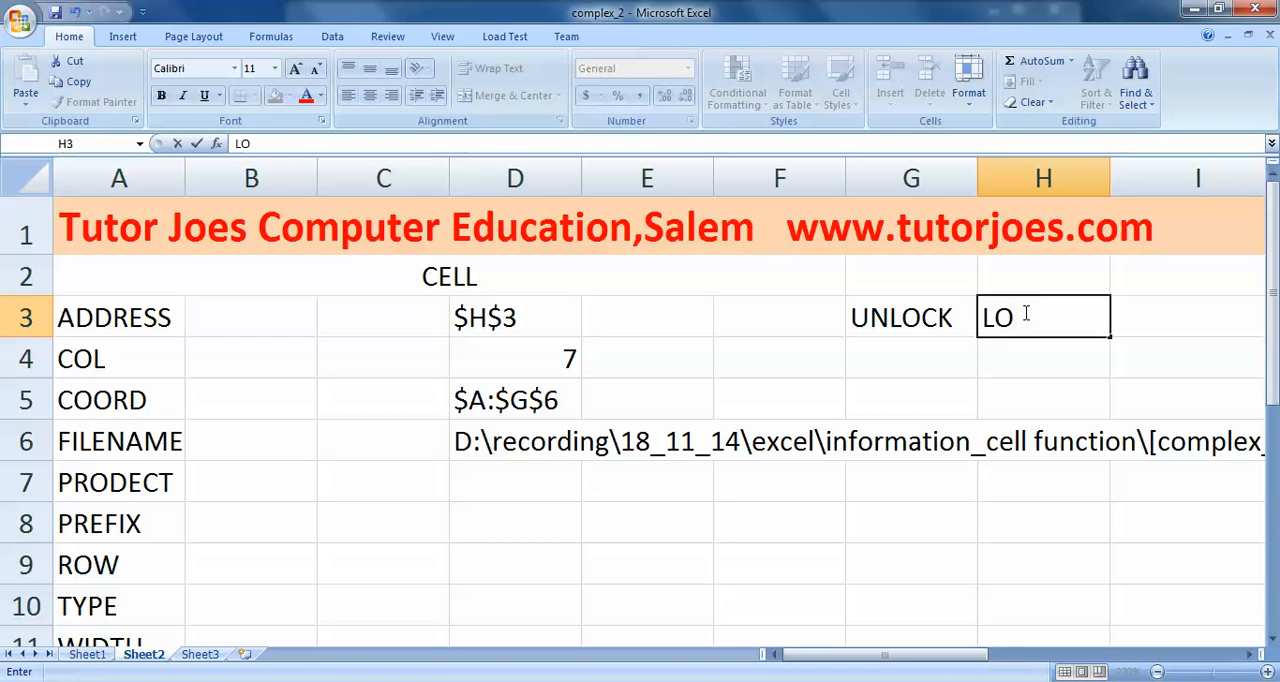
text(CK)
click(1029, 358)
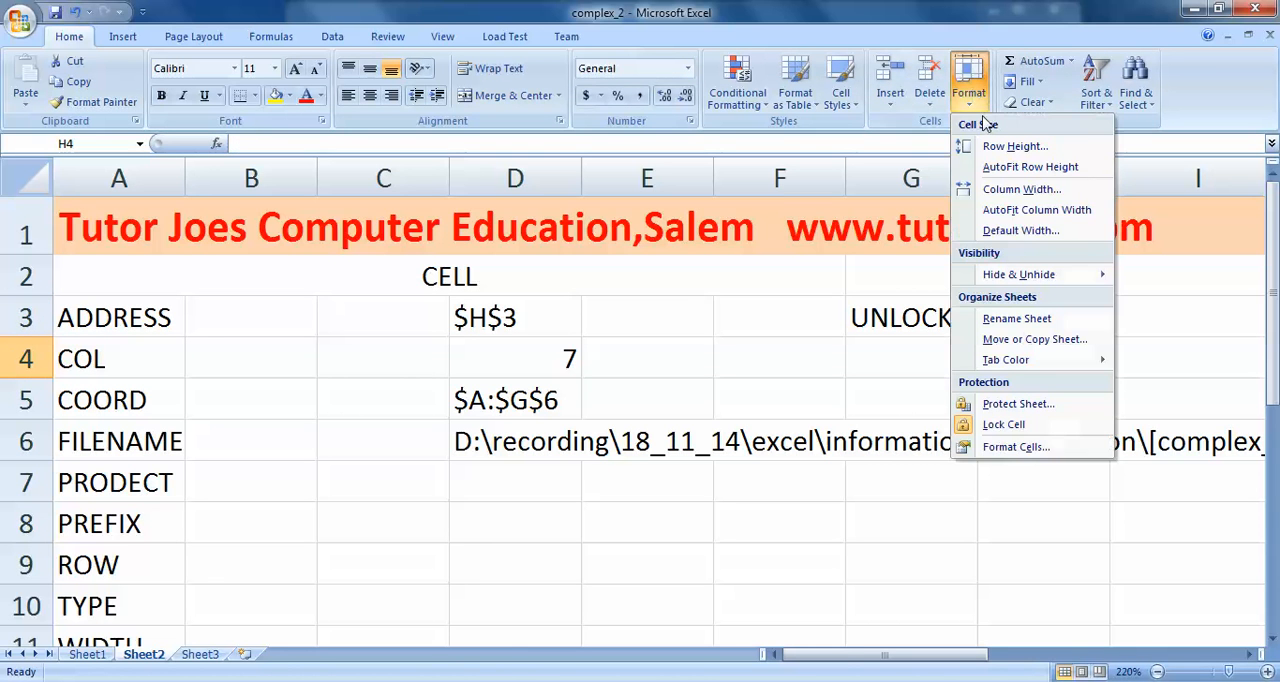
click(1005, 424)
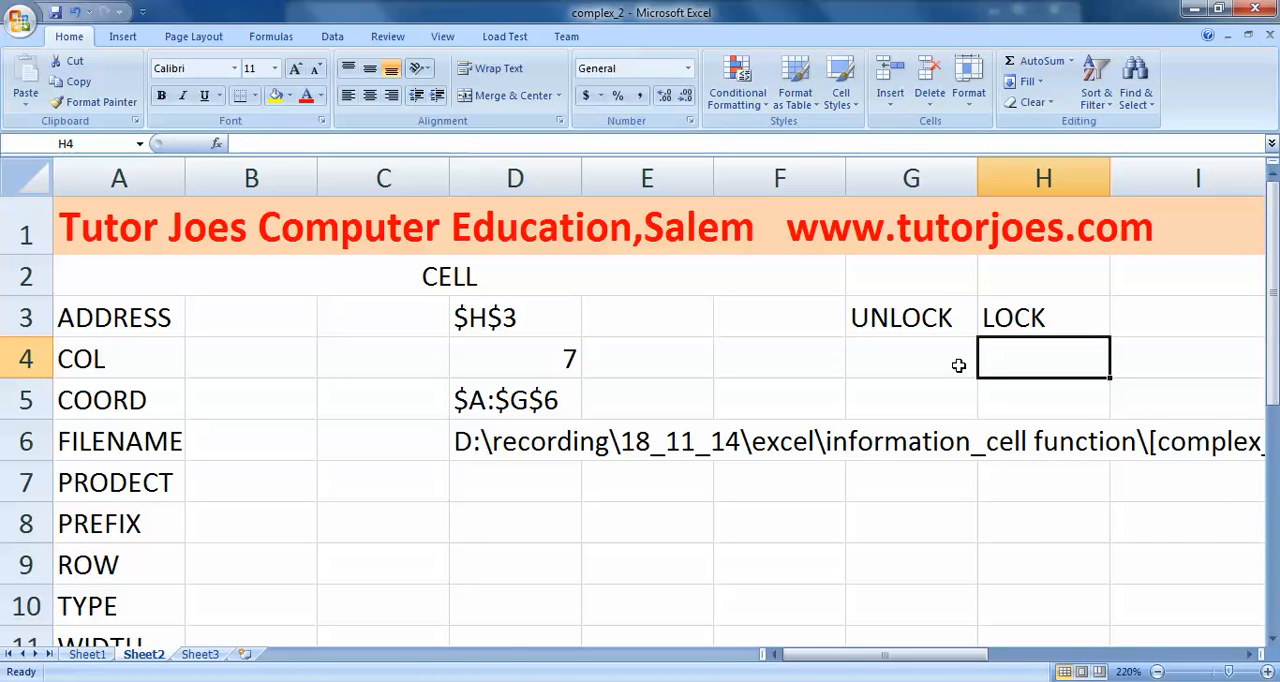
- Enter the formula =CELL("PRODECT",G4) in cell D7, in the PRODECT row
click(483, 476)
text(=)
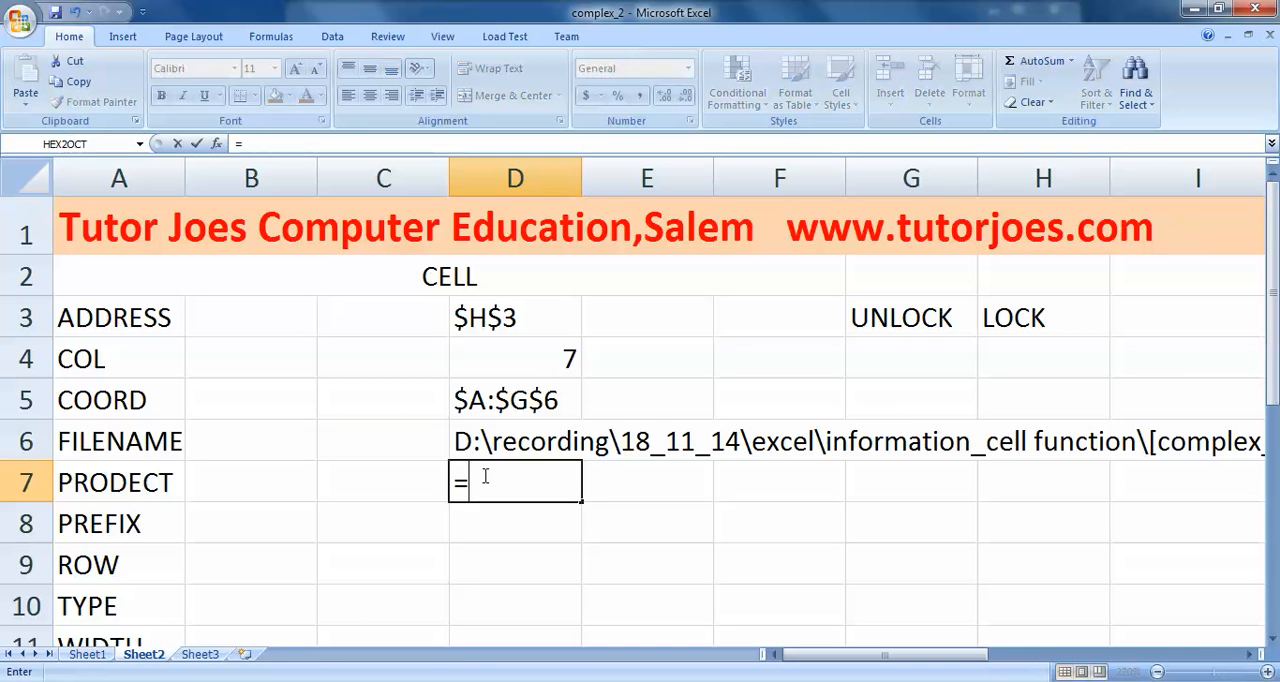
text(CELL)
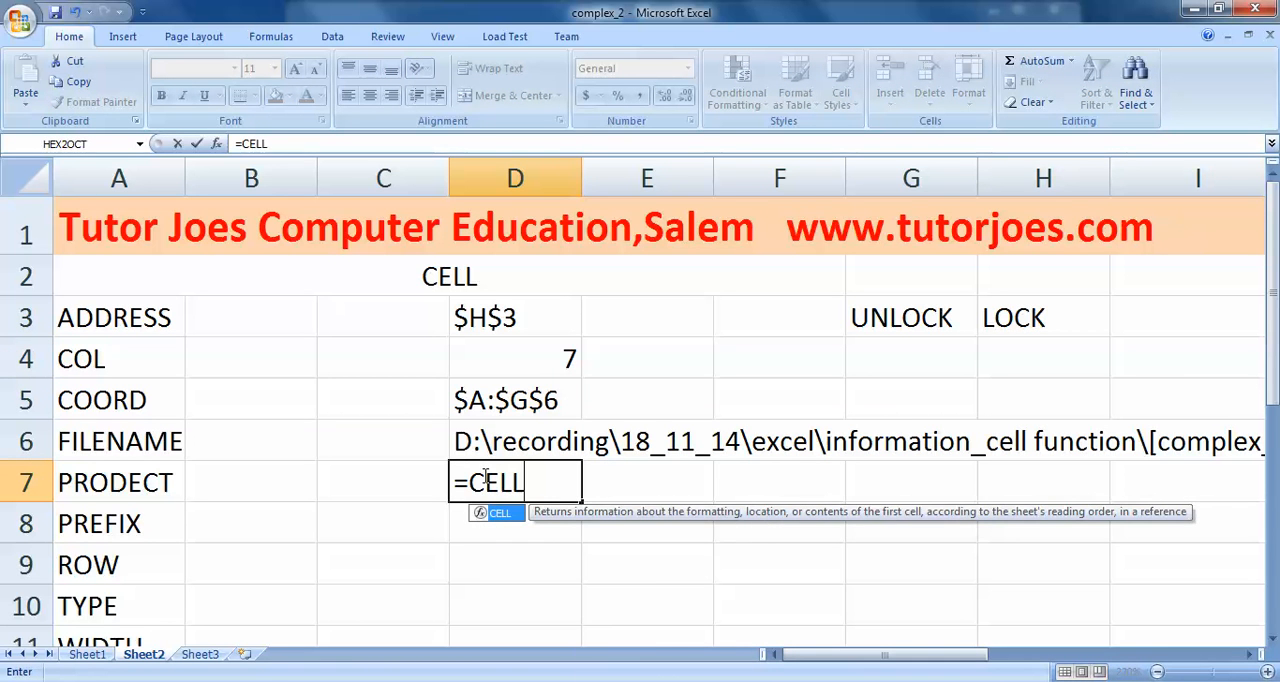
text((")
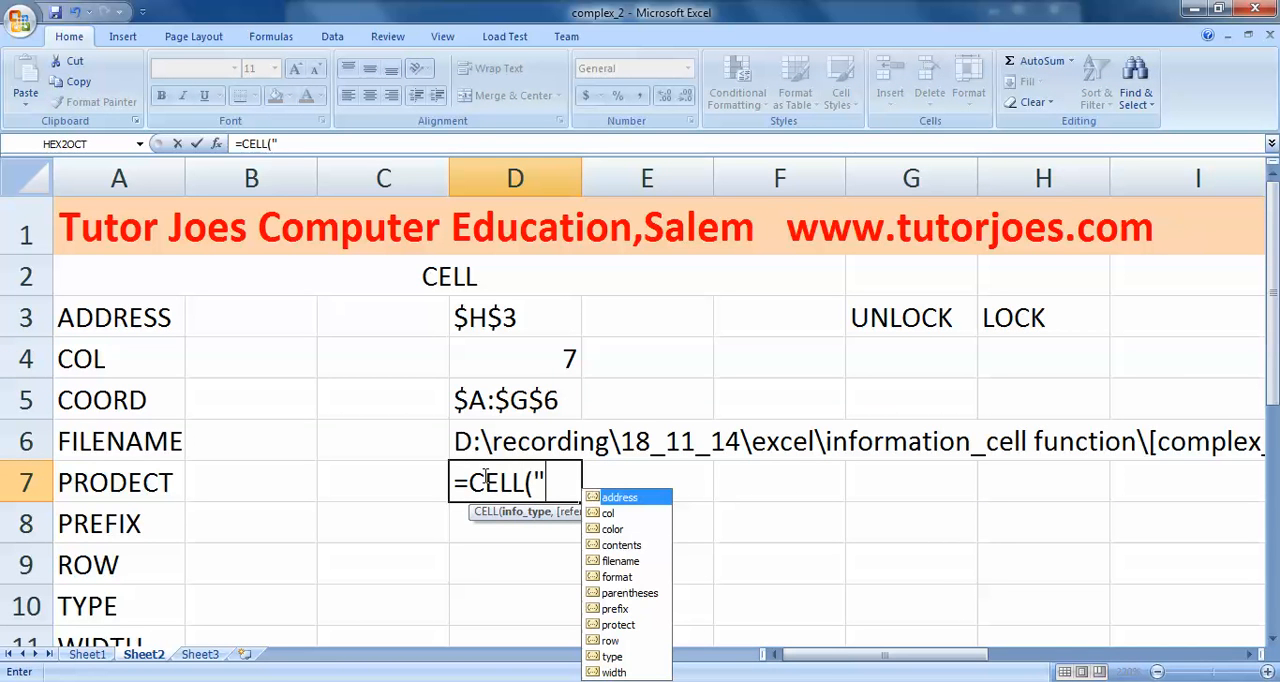
text(PRODECT)
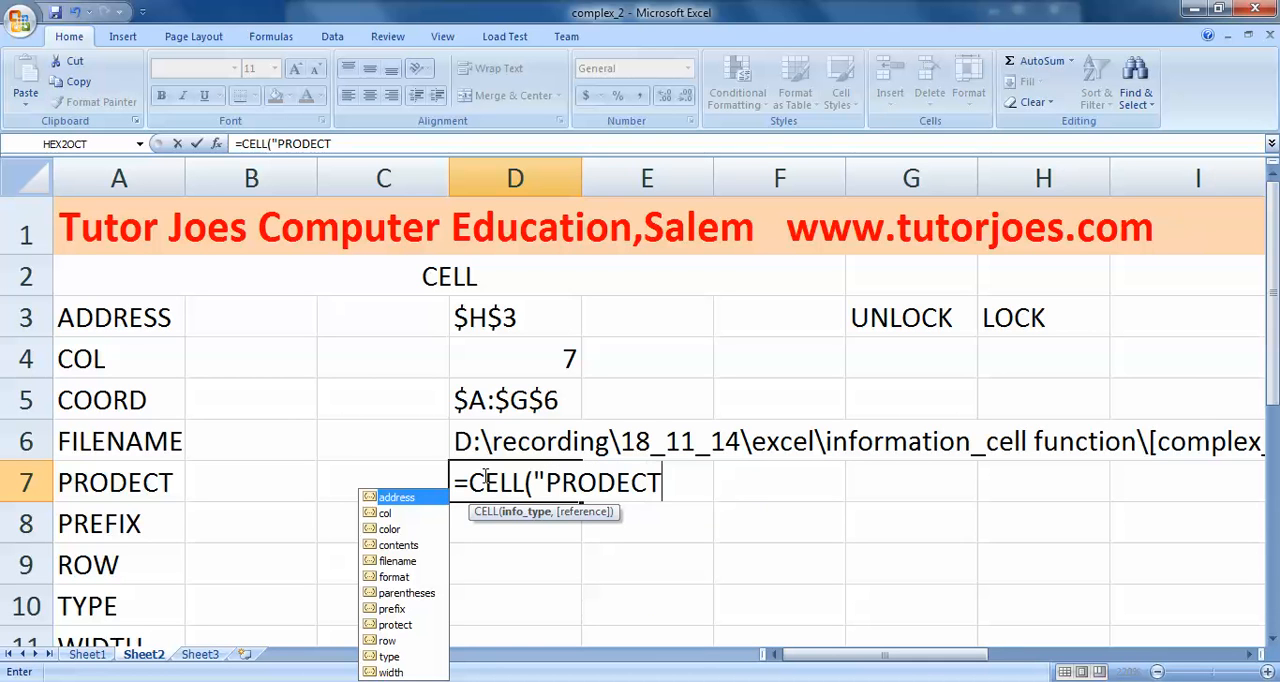
text(",)
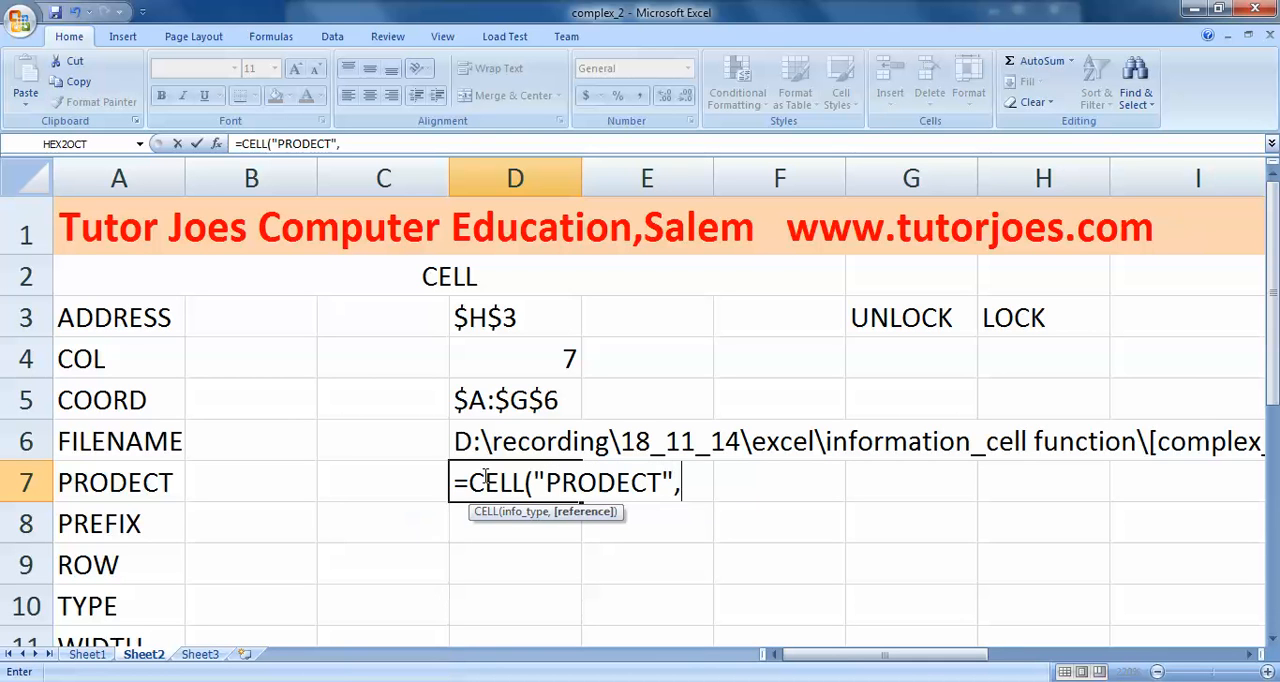
click(903, 352)
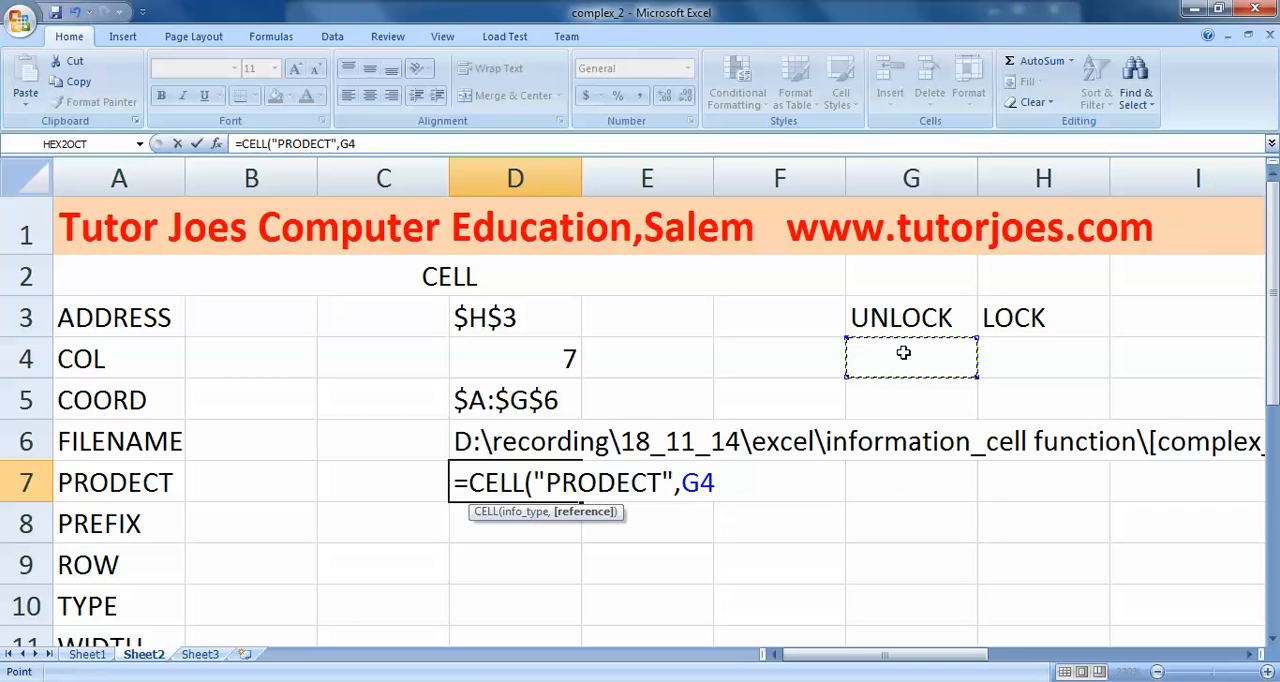
text())
key(Return)
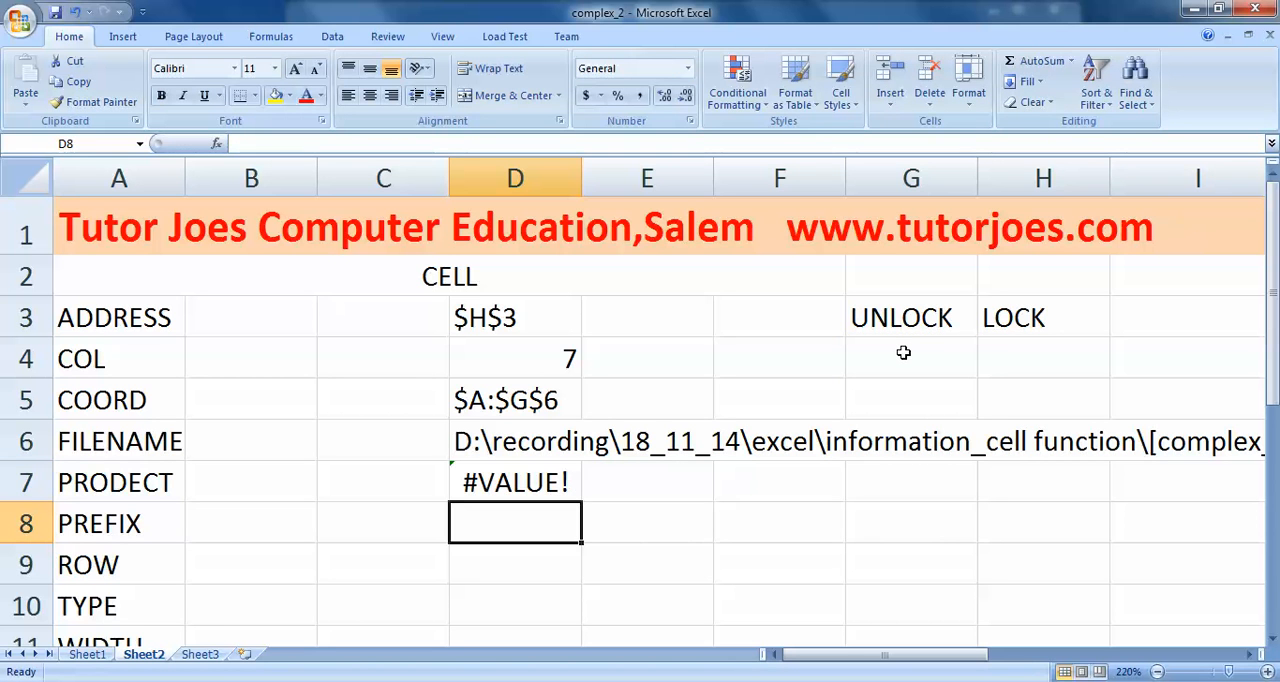
- Correct the info type in the D7 formula so it reads =CELL("PROTECT",G4)
click(536, 484)
double_click(538, 485)
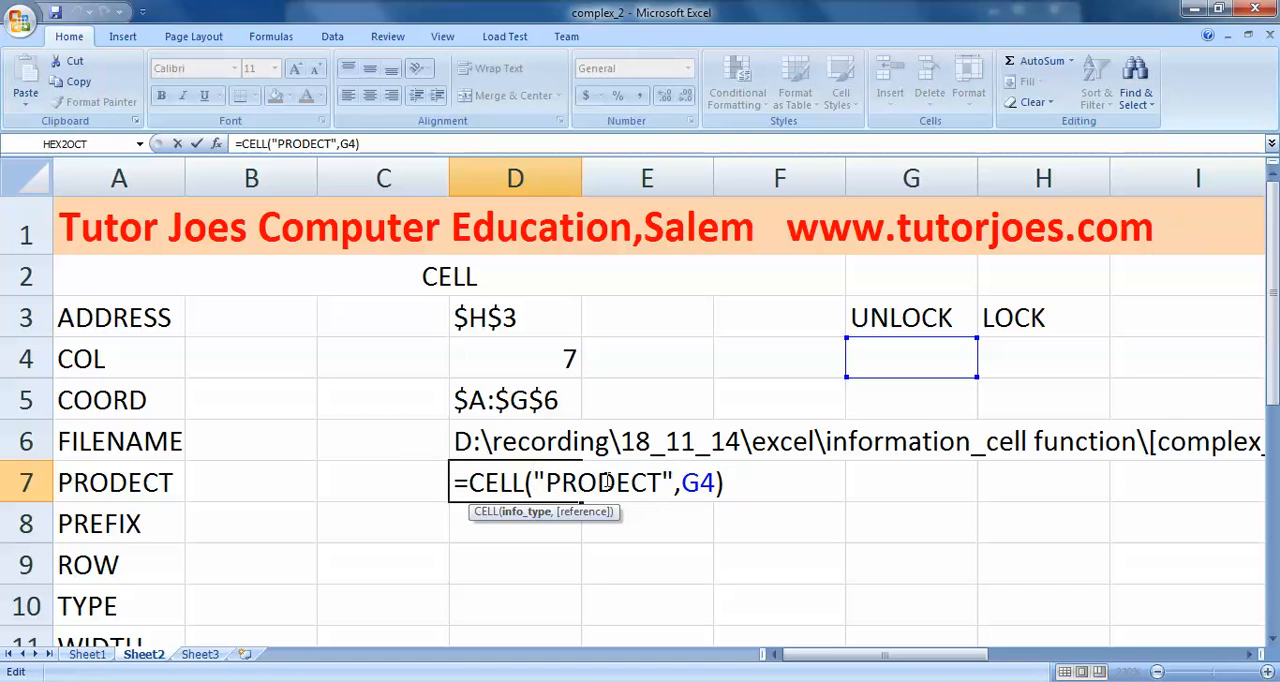
key(BackSpace)
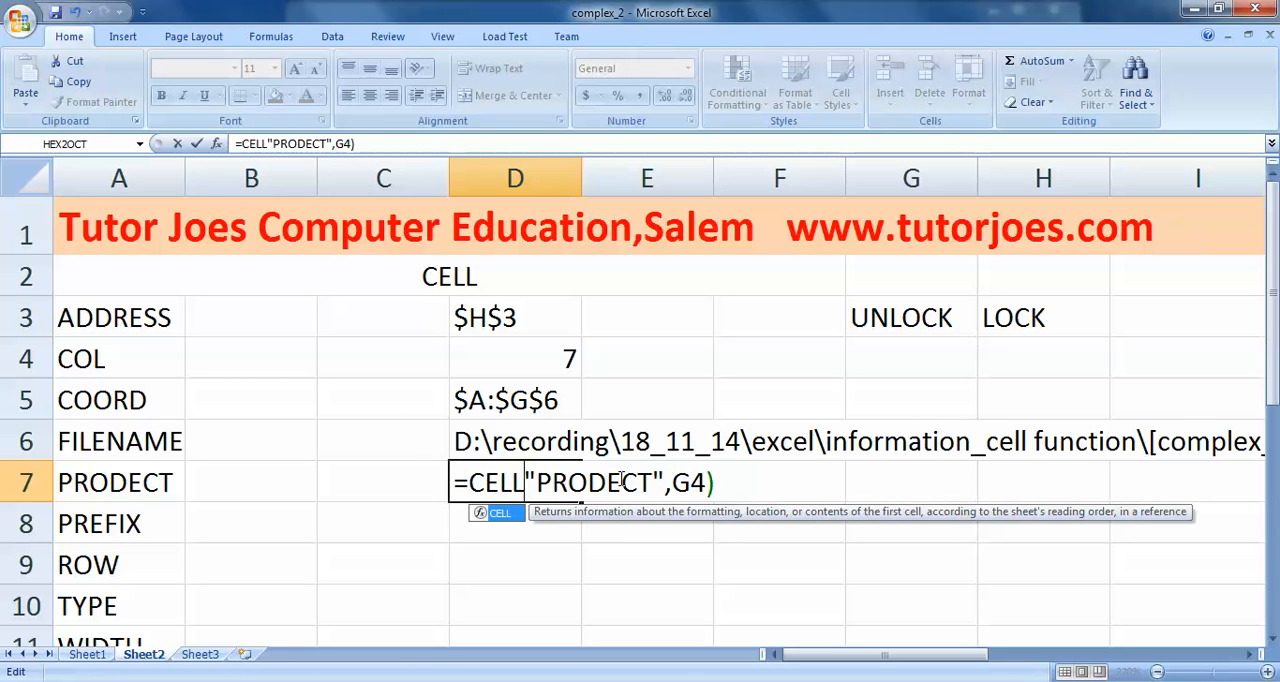
text(()
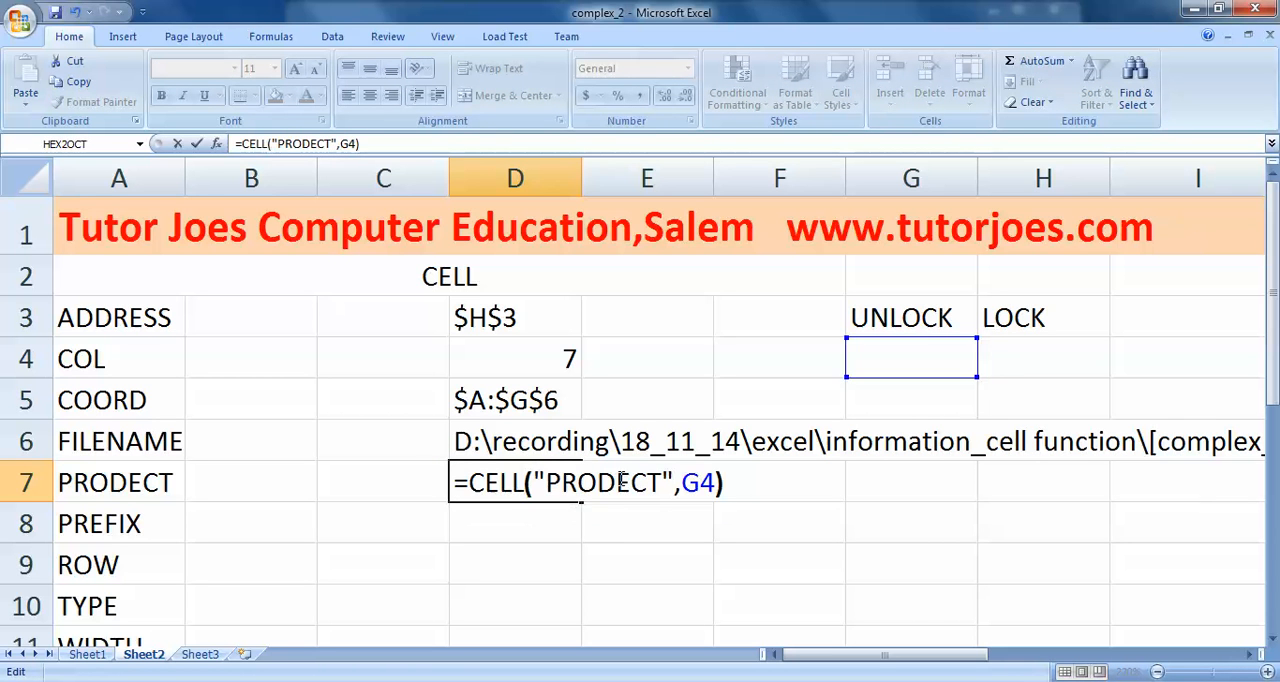
key(Right)
key(Right)
key(Right)
key(Right)
key(Right)
key(Right)
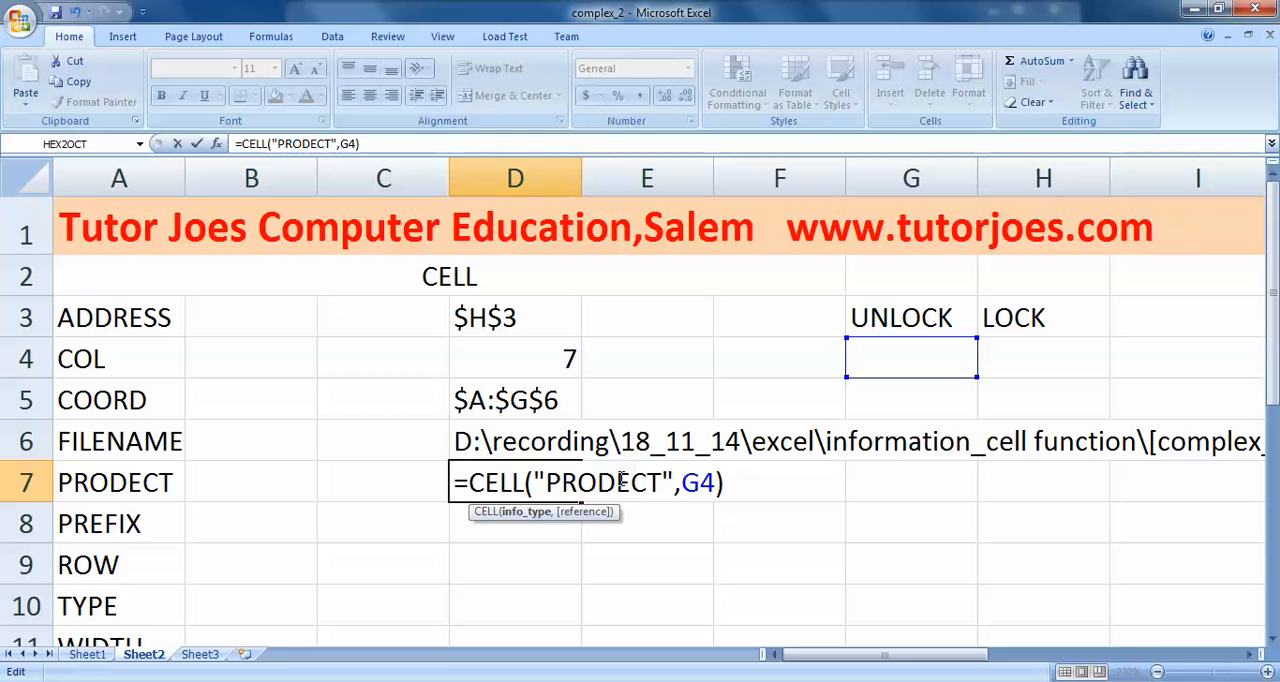
key(Left)
key(BackSpace)
text(T)
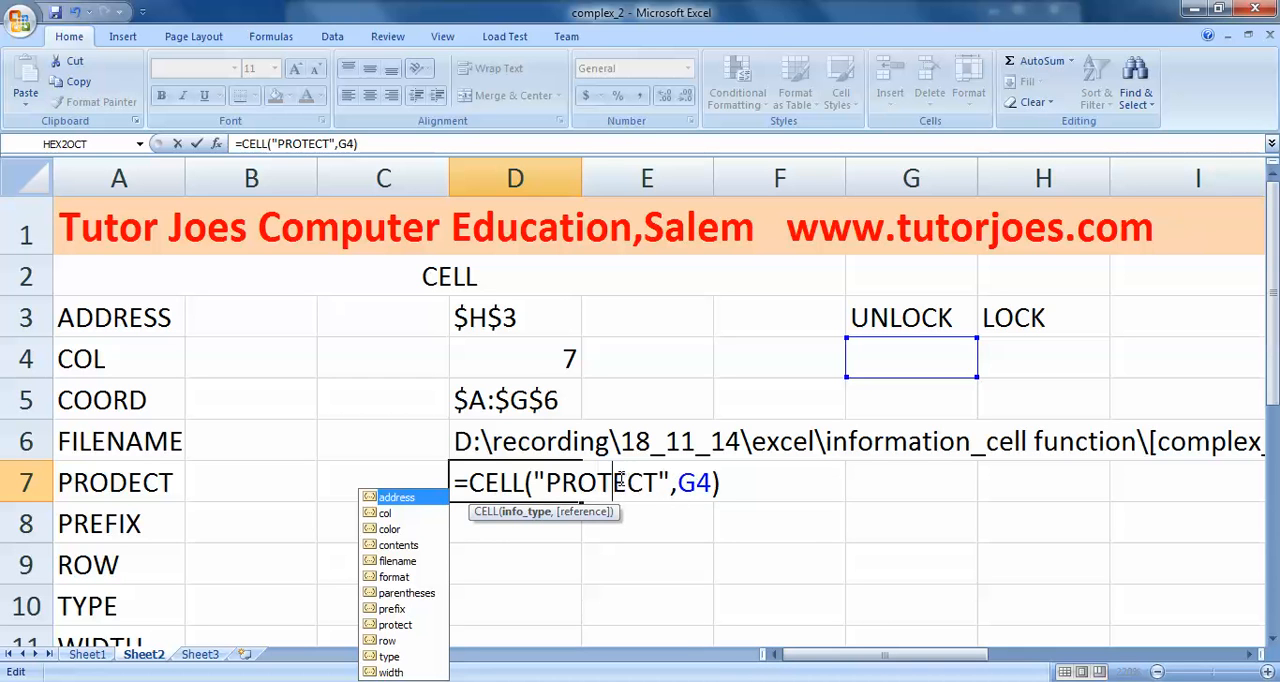
key(Return)
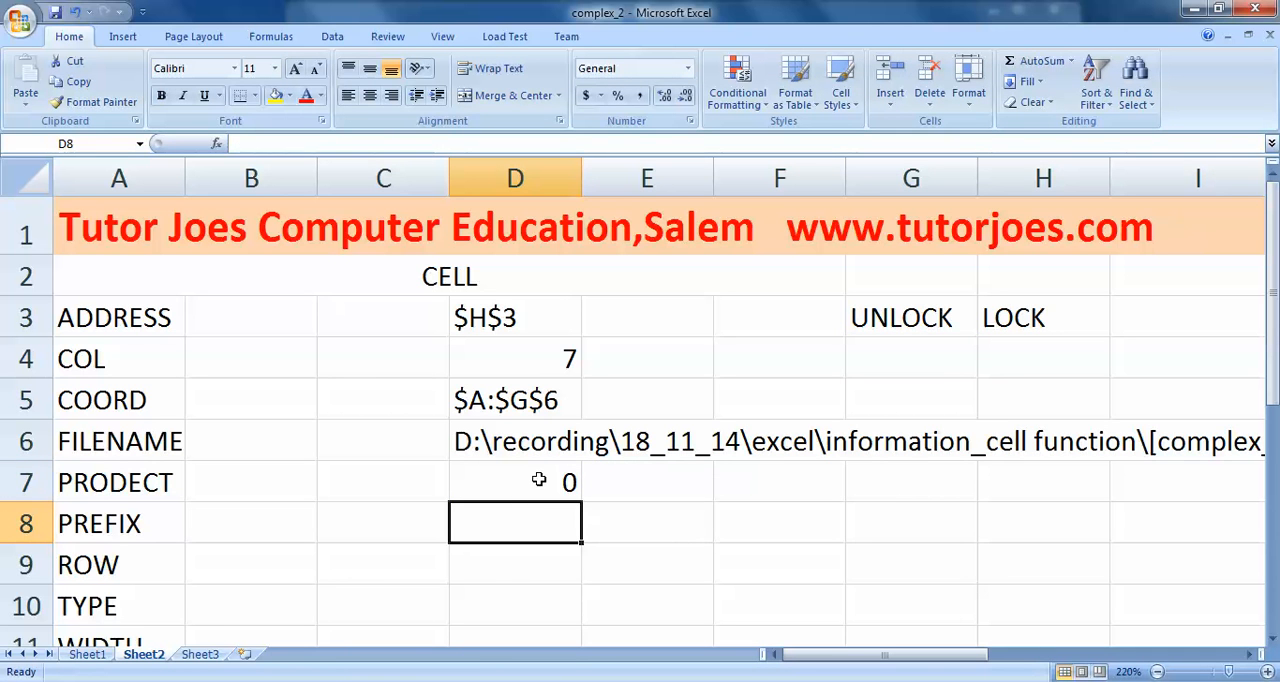
- Enter the formula =CELL("PROTECT",H4) in cell E7 to test the cell under the LOCK label
click(660, 482)
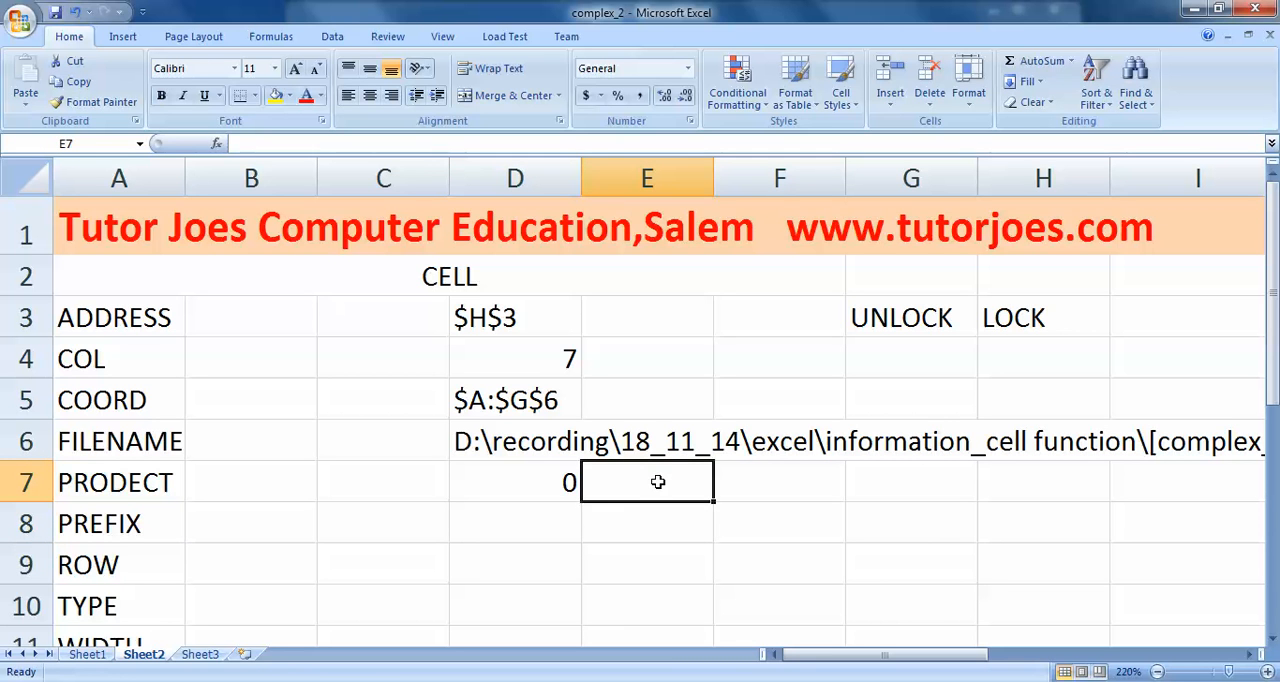
text(=)
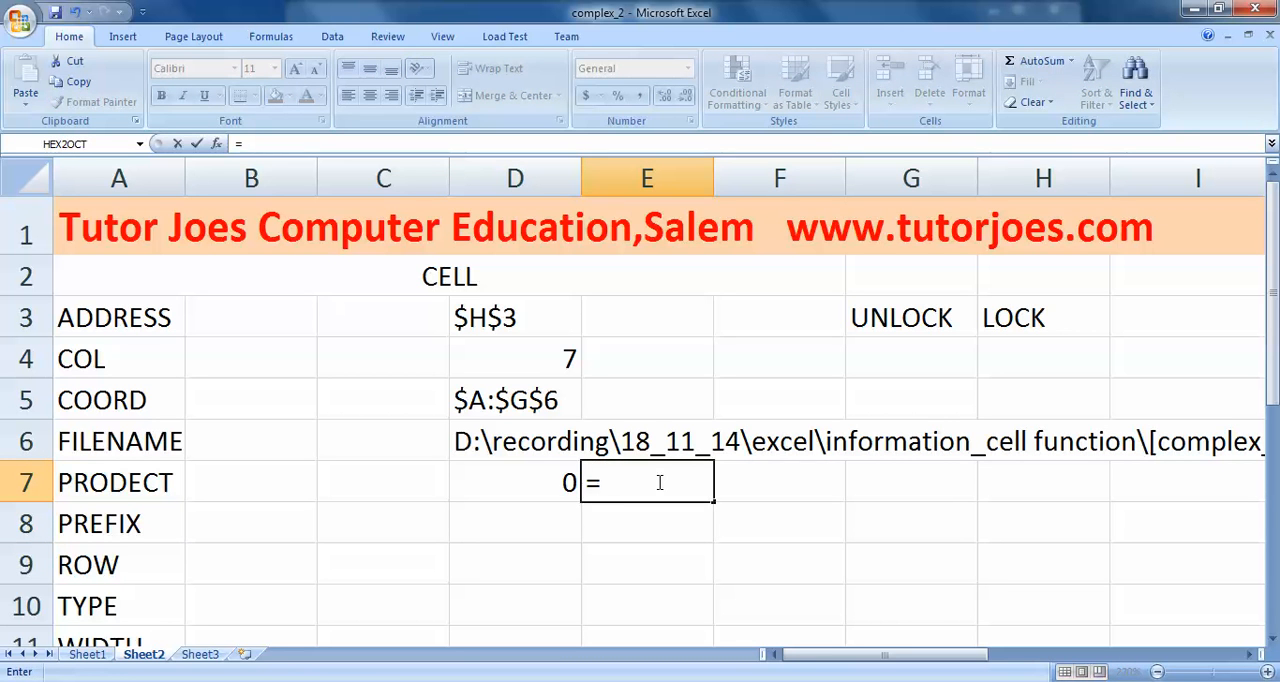
text(CELL()
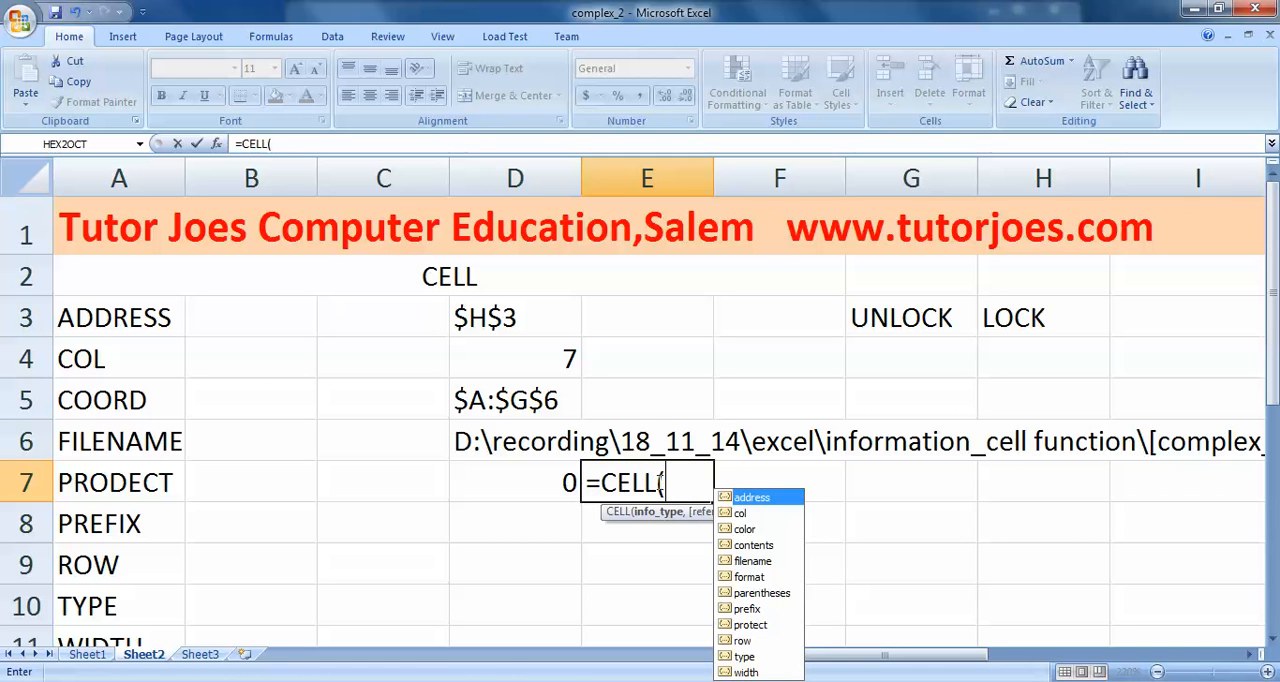
text("PROT)
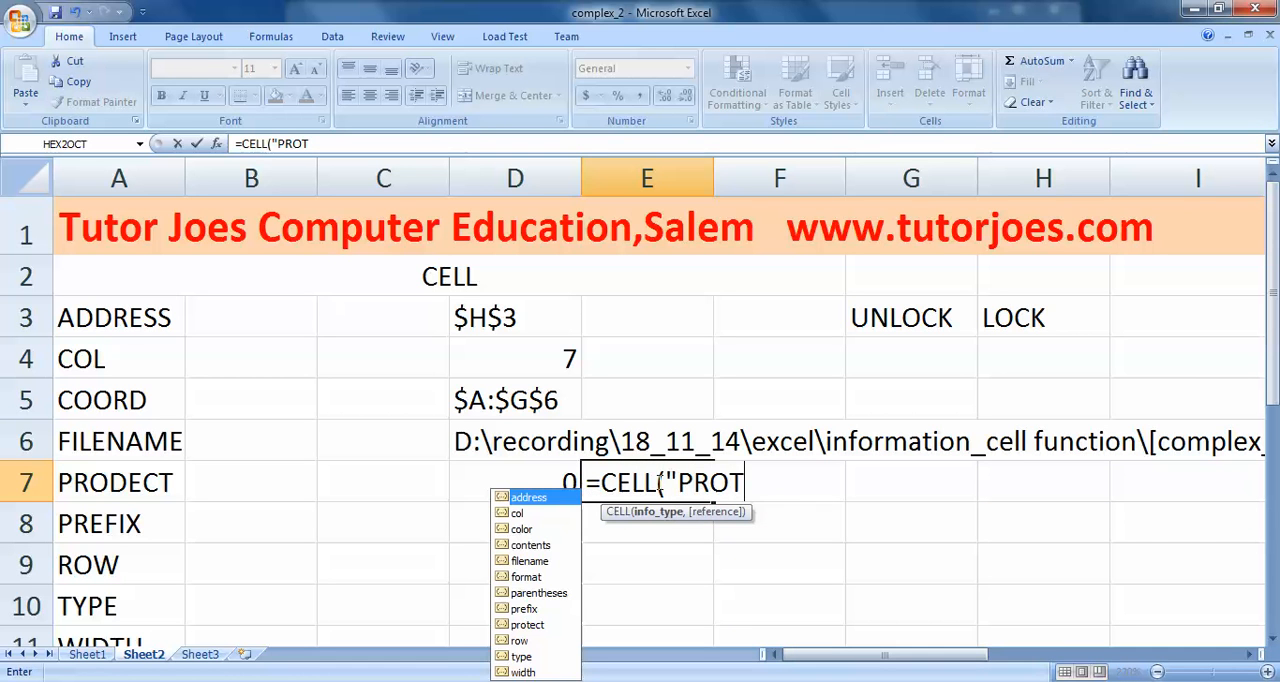
text(ECT",)
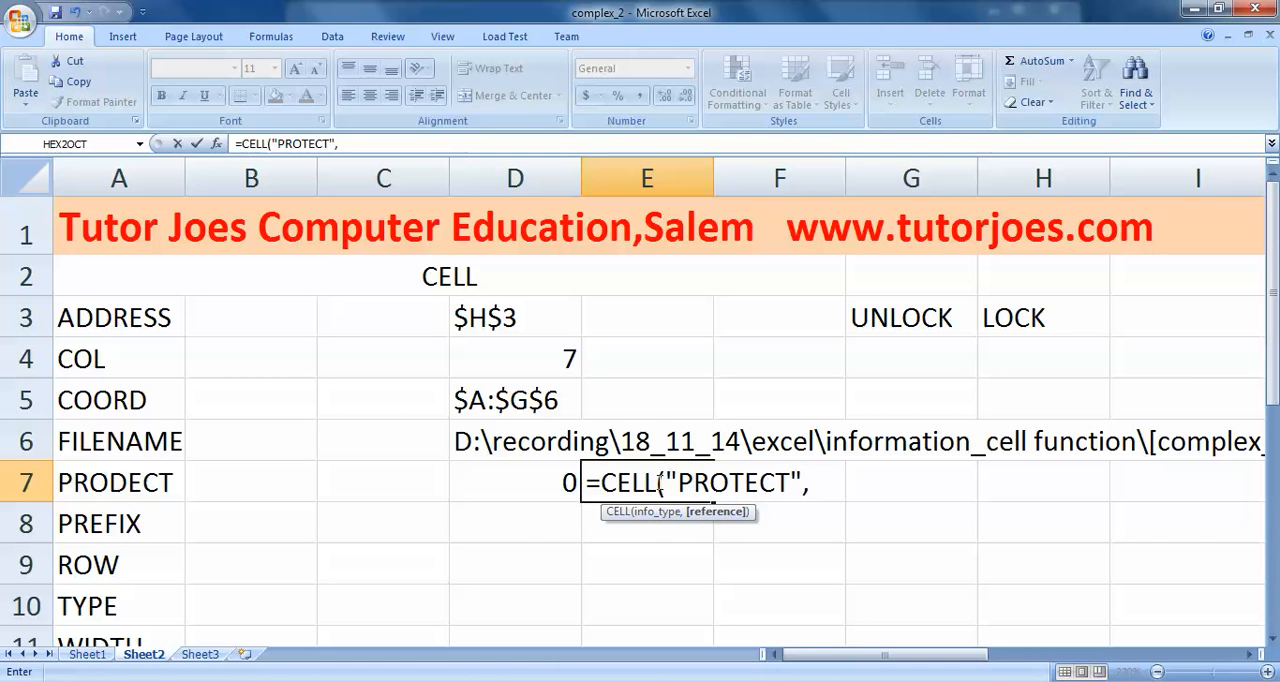
click(1056, 352)
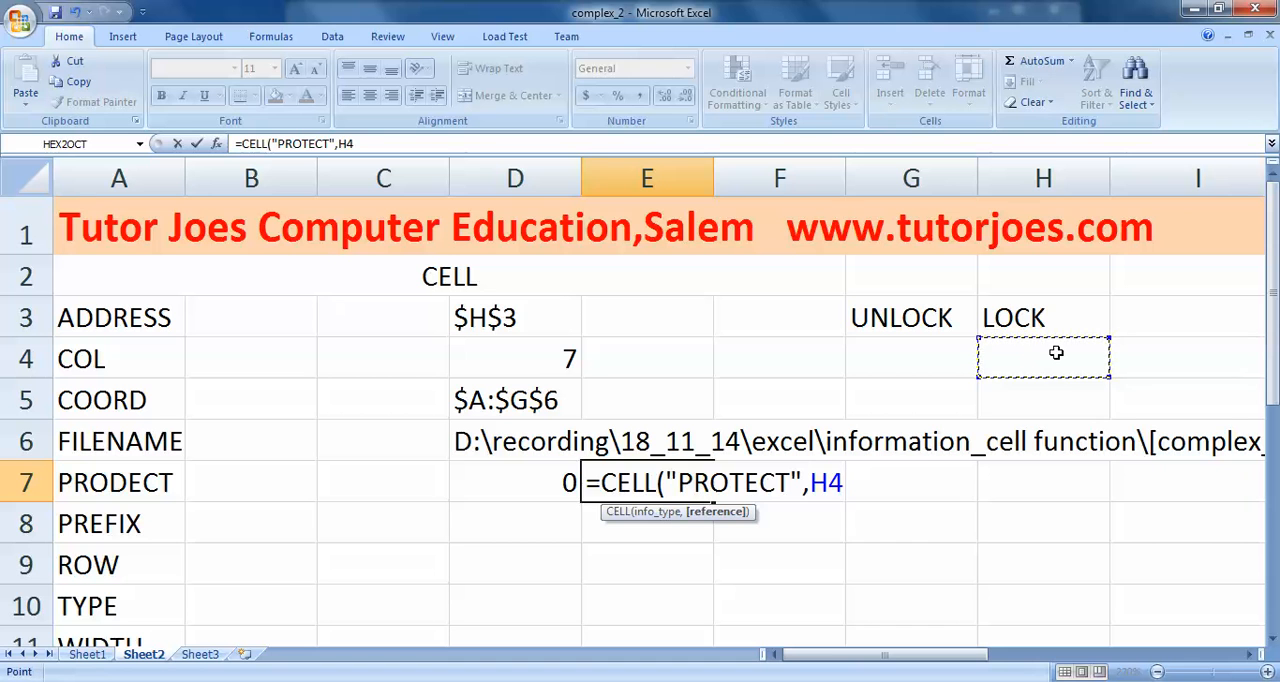
text())
key(Return)
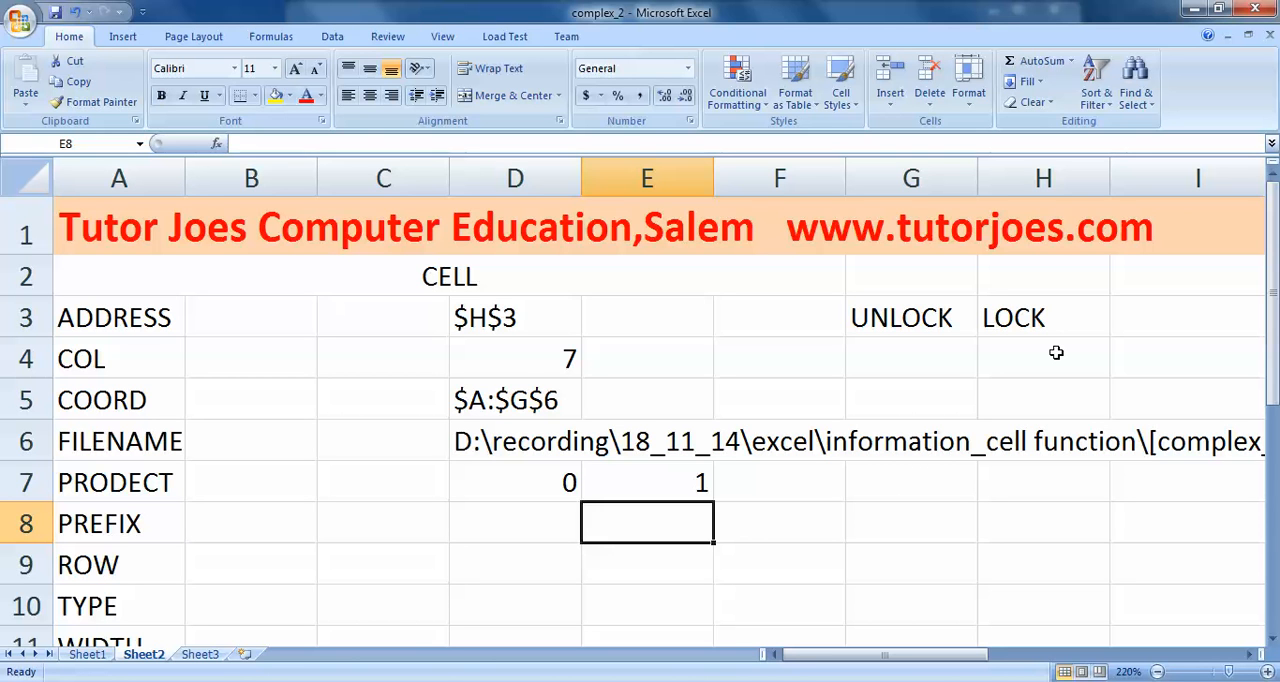
- Enter the sample text TUTOR in cell G8, in the PREFIX row, and left-align it
key(Right)
key(Right)
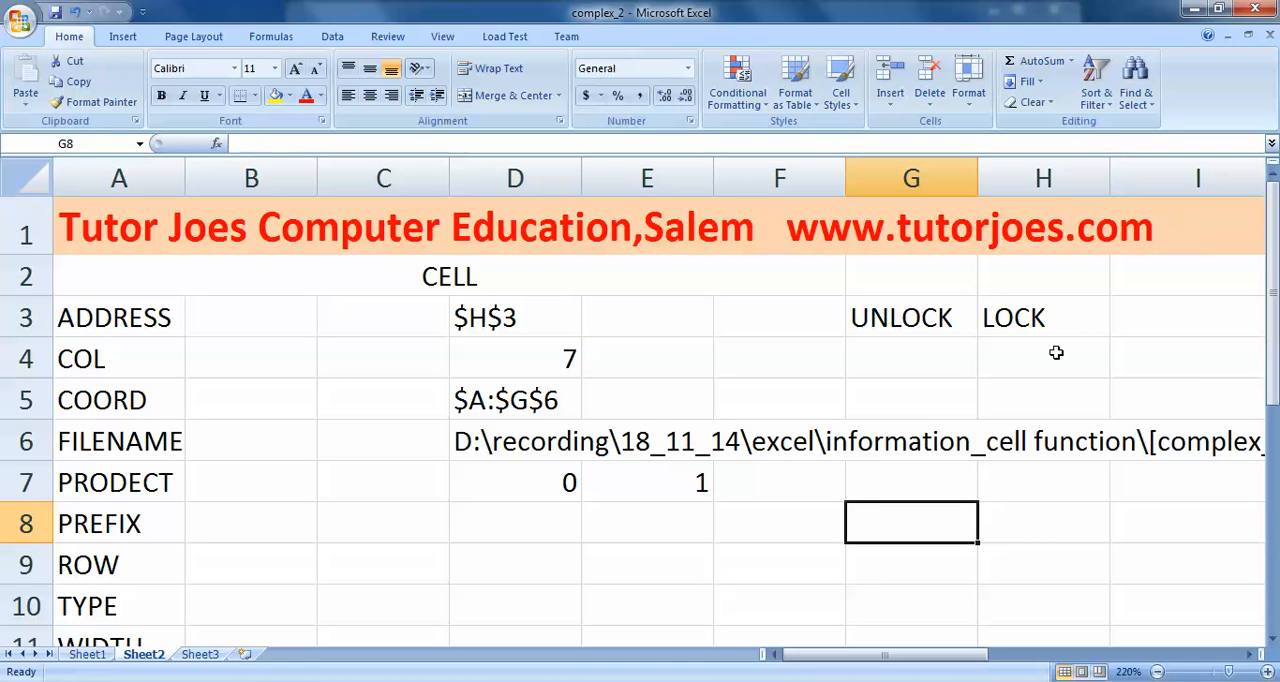
text(TUT)
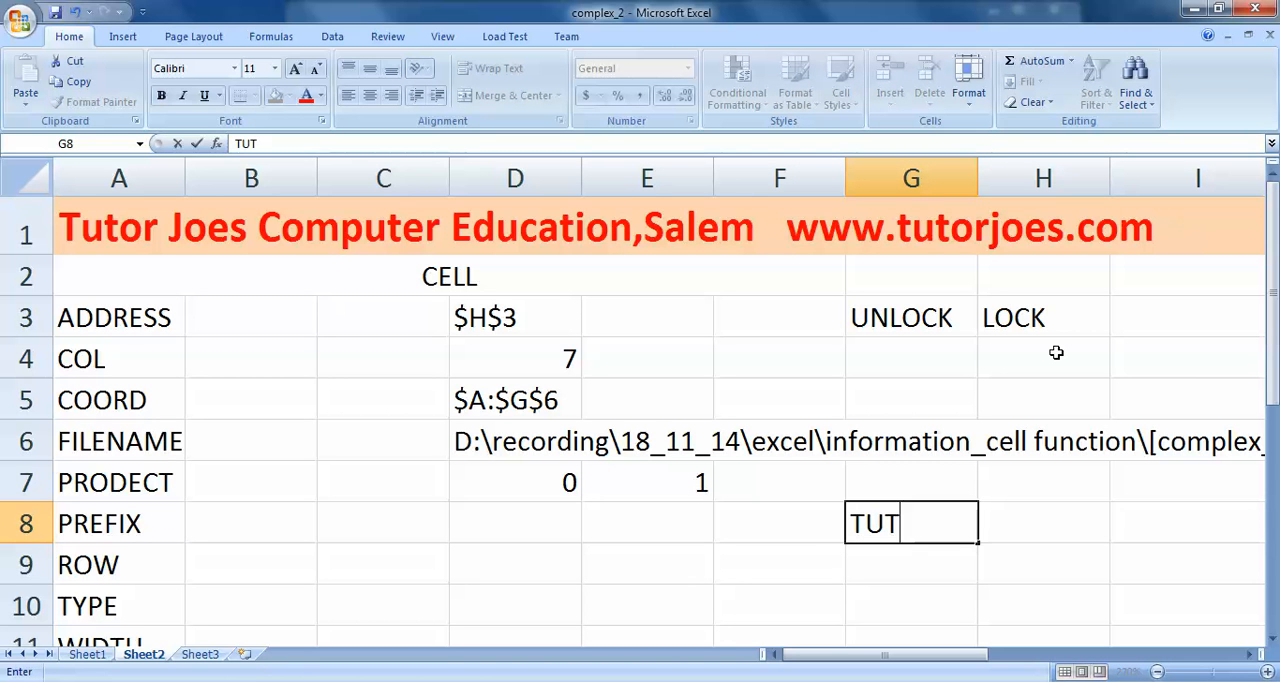
text(OR)
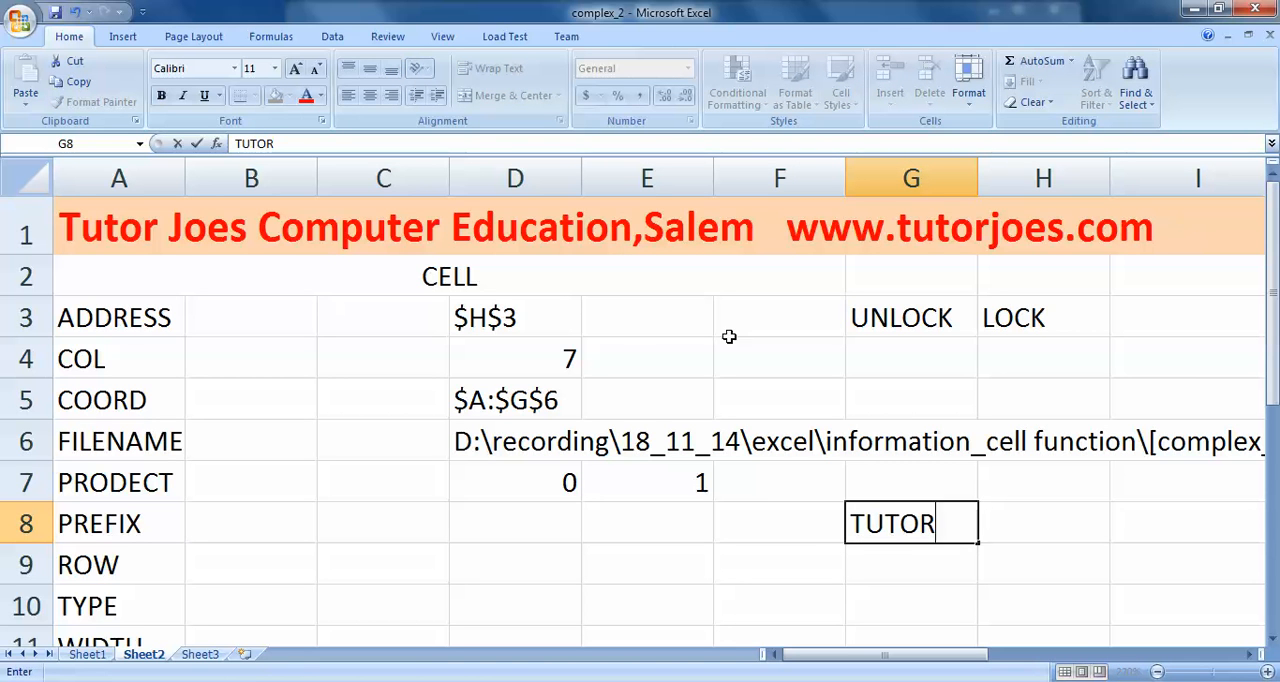
click(962, 640)
click(922, 530)
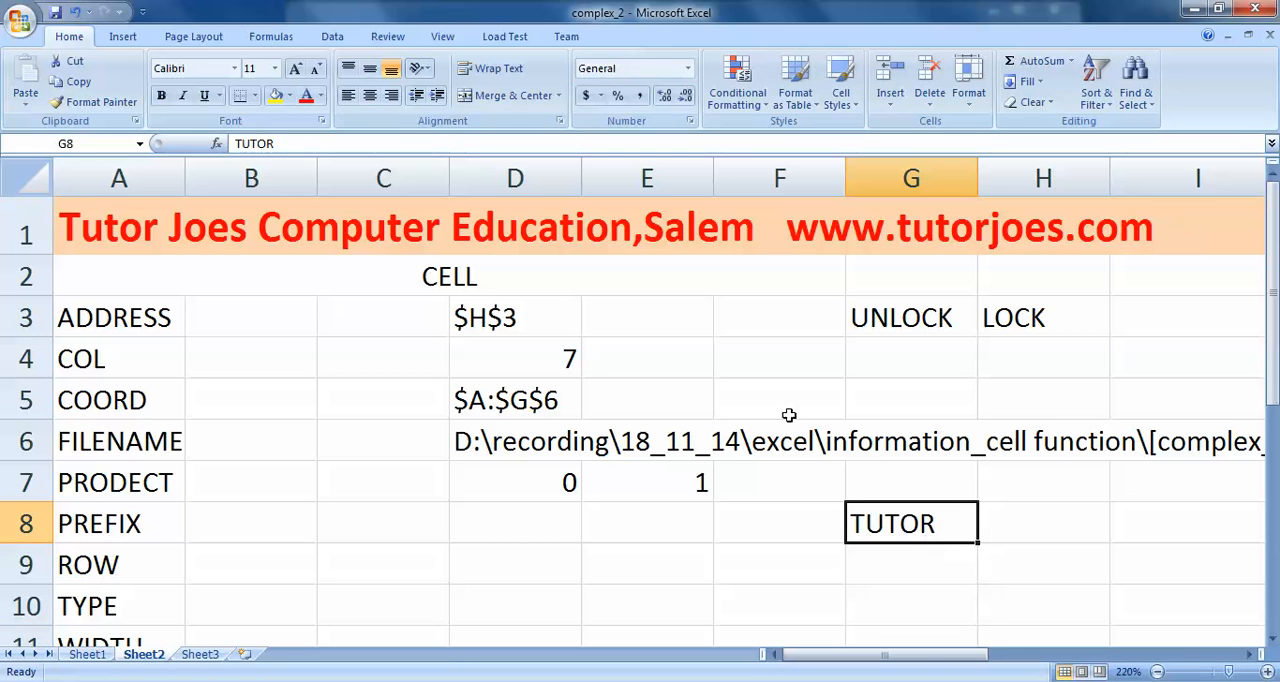
click(348, 96)
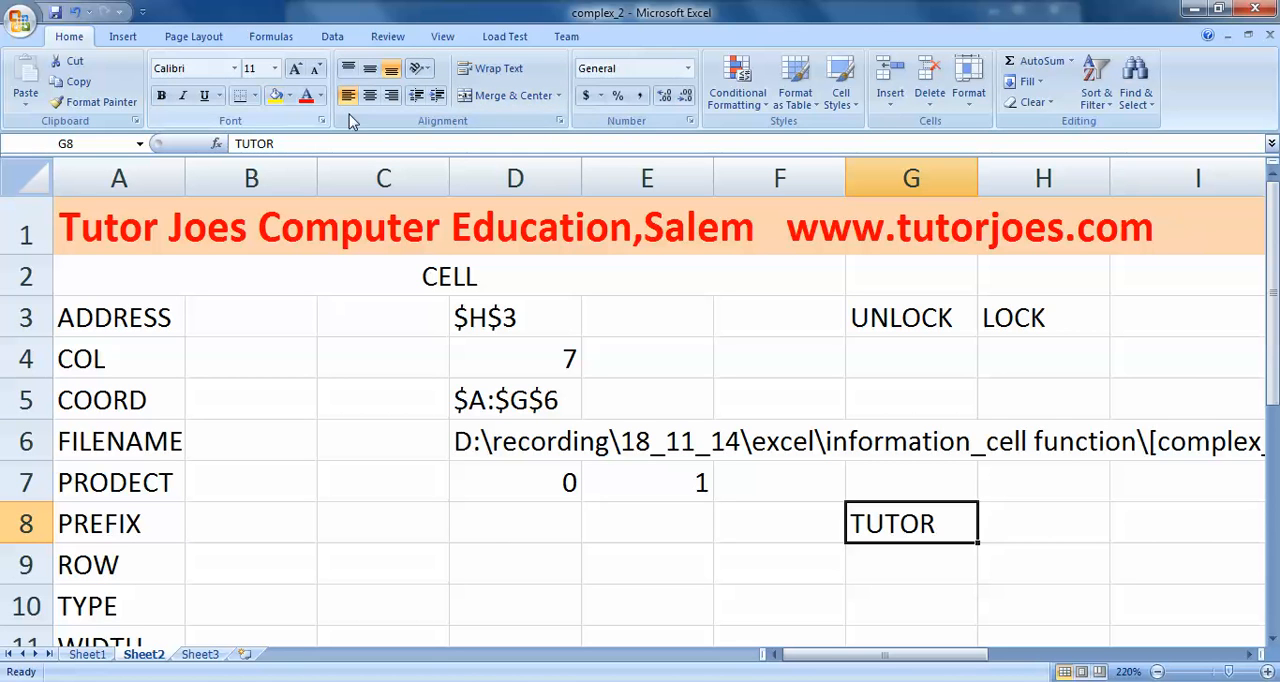
- Enter the formula =CELL("PRFIX",G8) in cell D8, in the PREFIX row
click(493, 527)
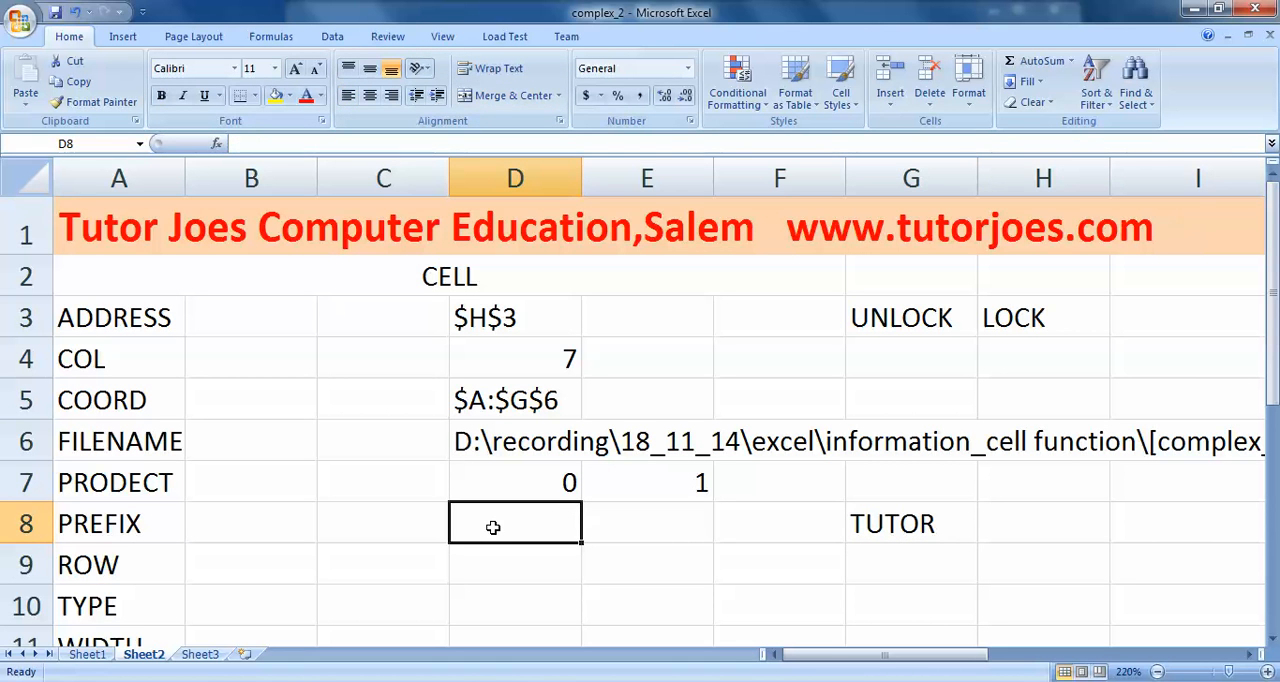
text(=CELL()
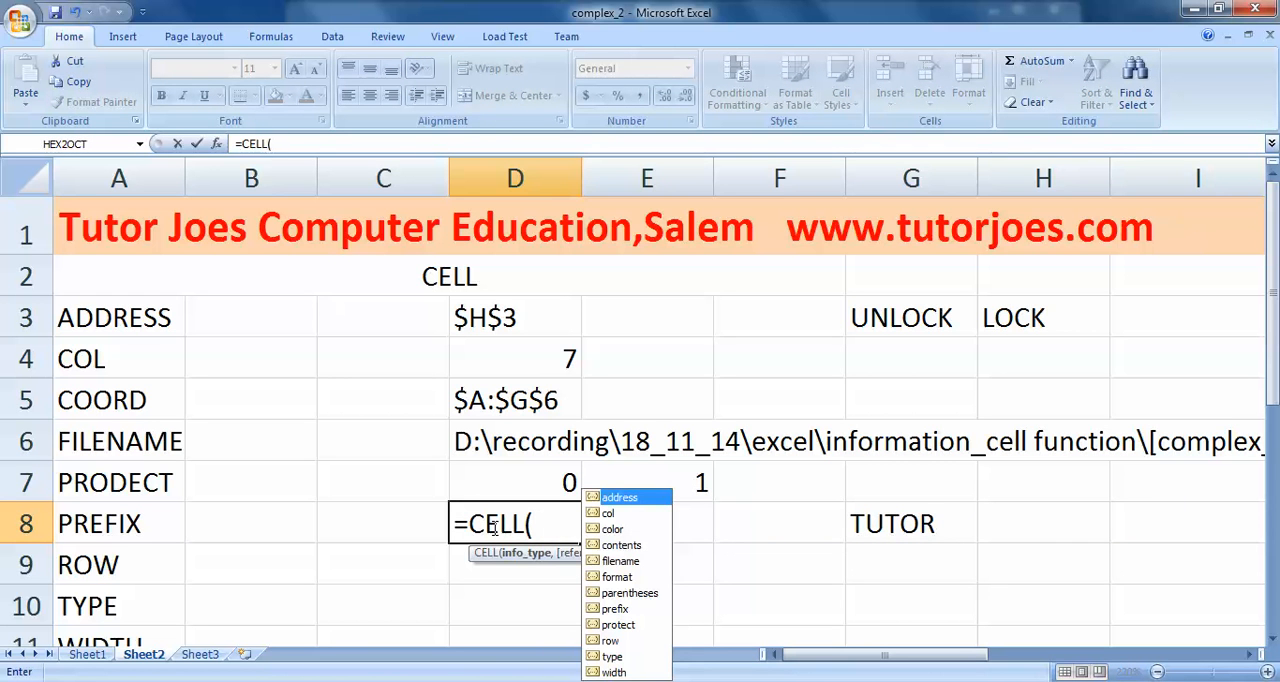
text("PRFI)
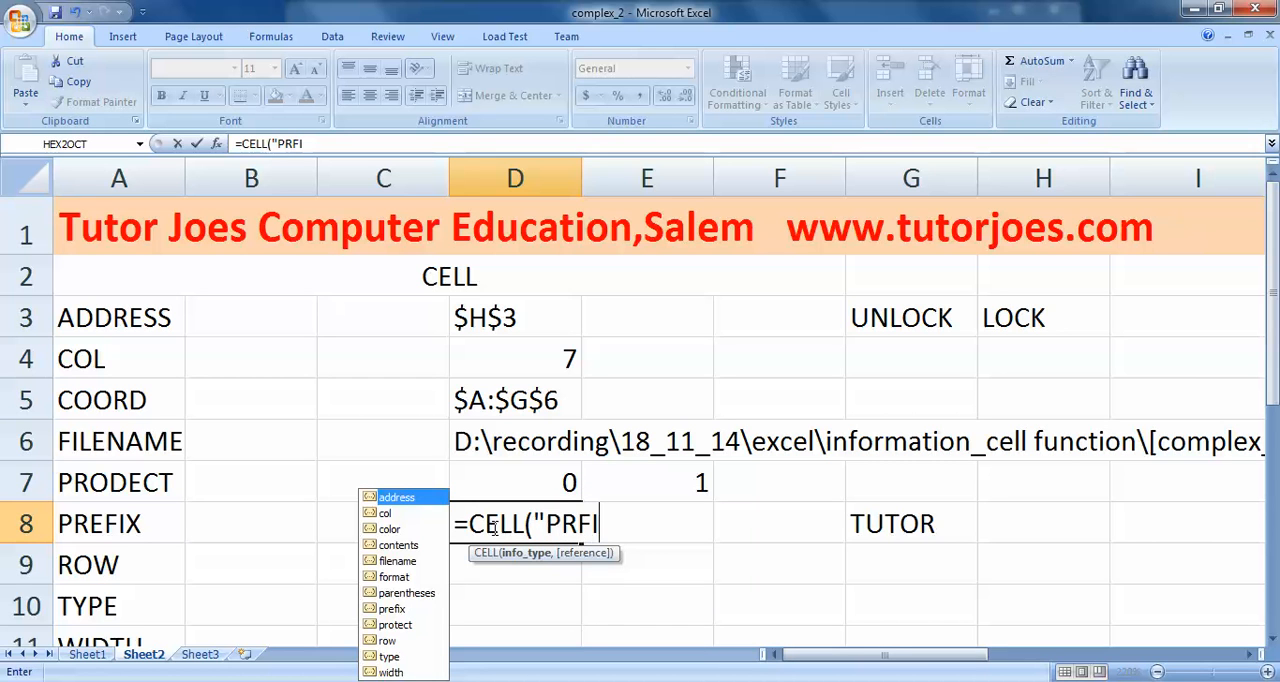
text(X"<)
key(BackSpace)
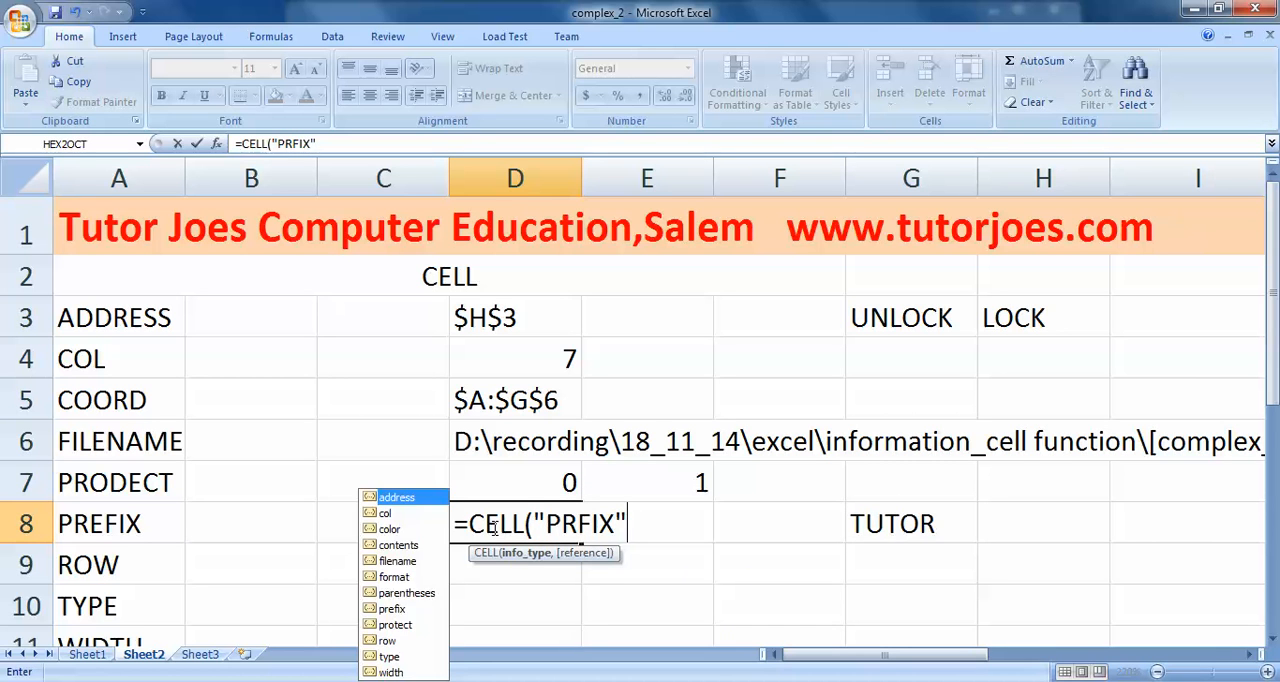
text(,)
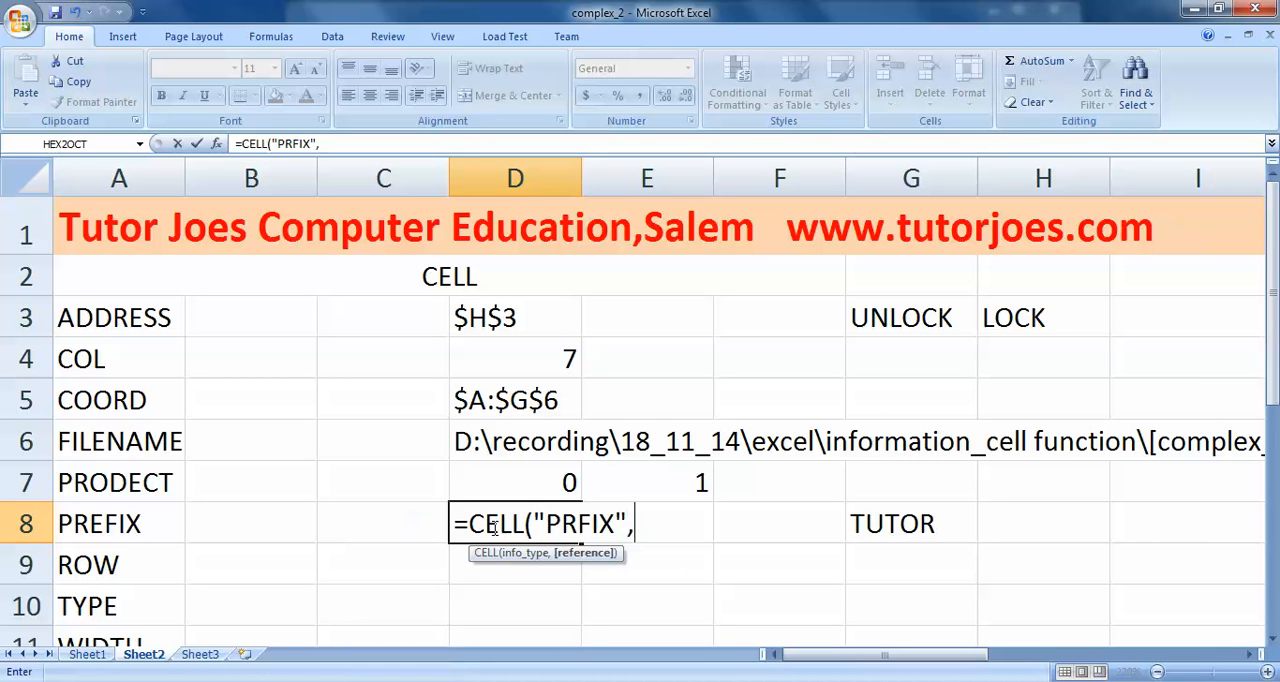
click(927, 521)
text())
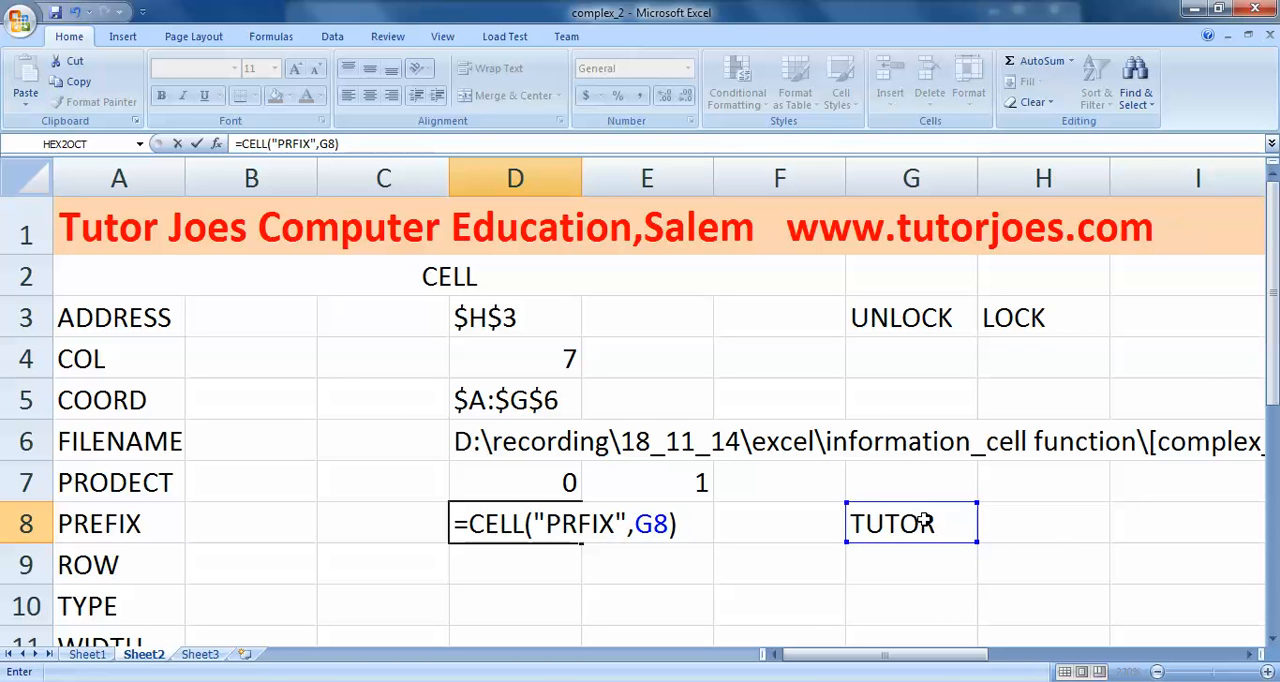
key(Return)
click(927, 521)
right_click(927, 521)
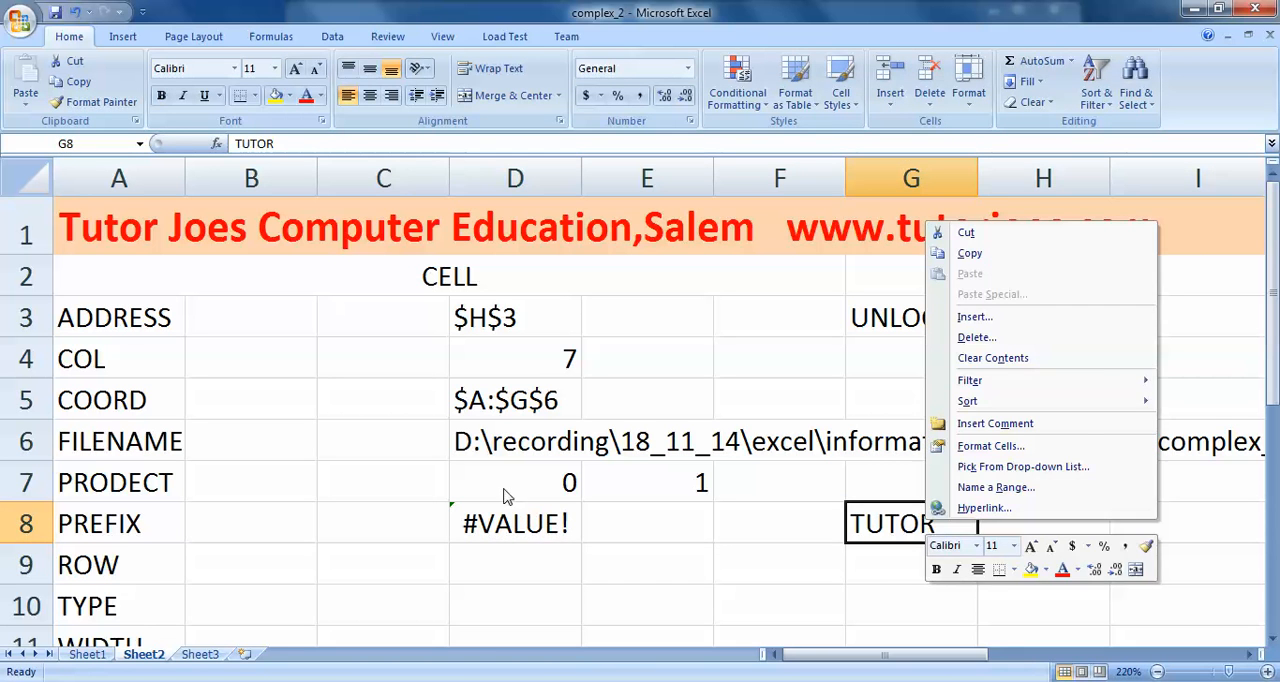
- Correct the info type in the D8 formula so it reads =CELL("PREFIX",G8)
click(519, 524)
double_click(519, 524)
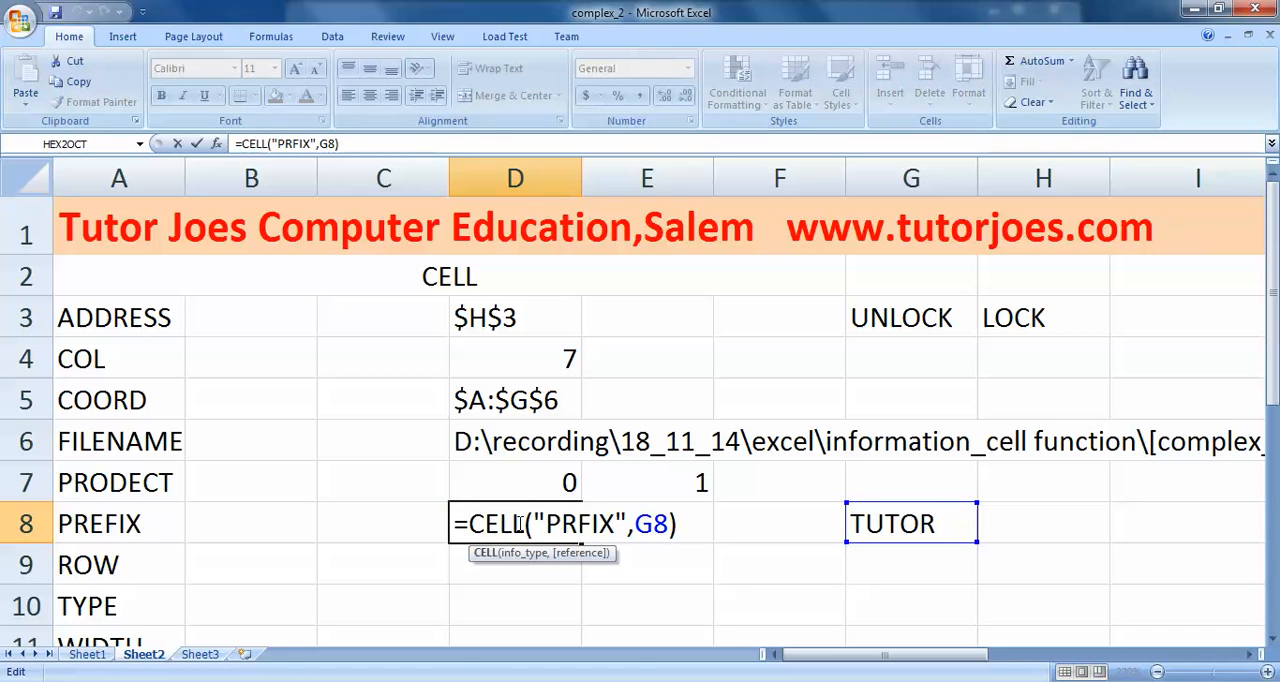
click(577, 522)
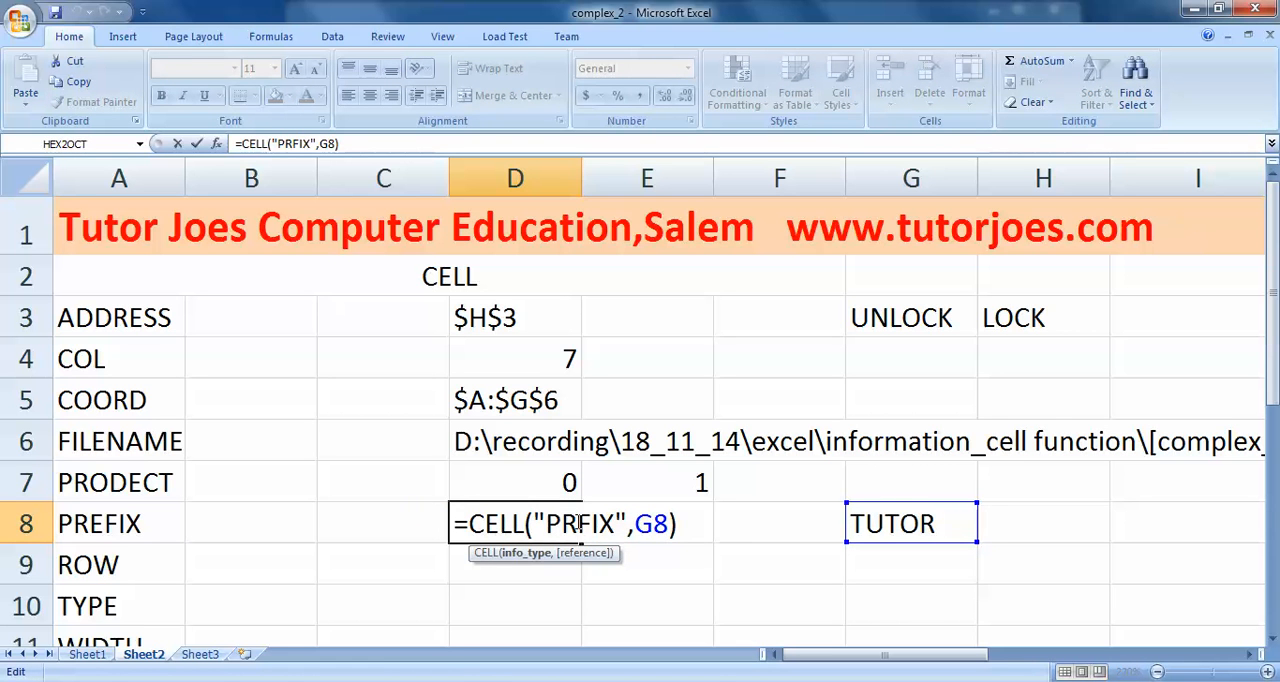
text(E)
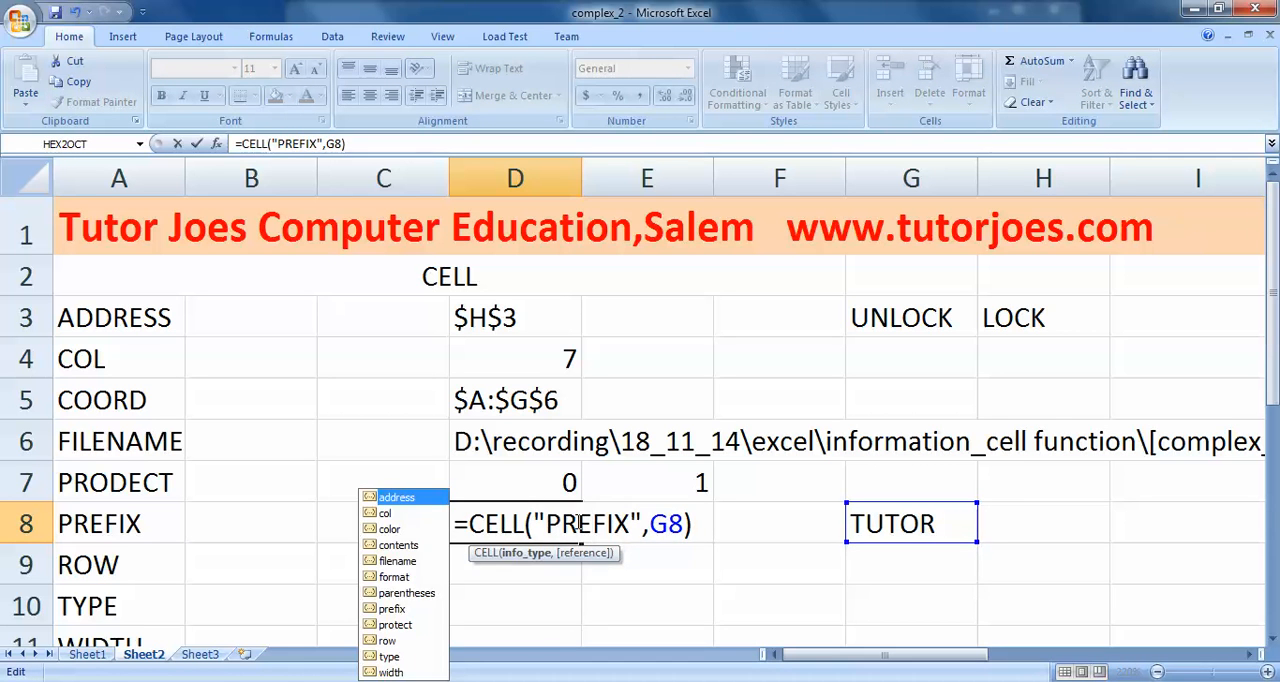
key(Return)
click(497, 516)
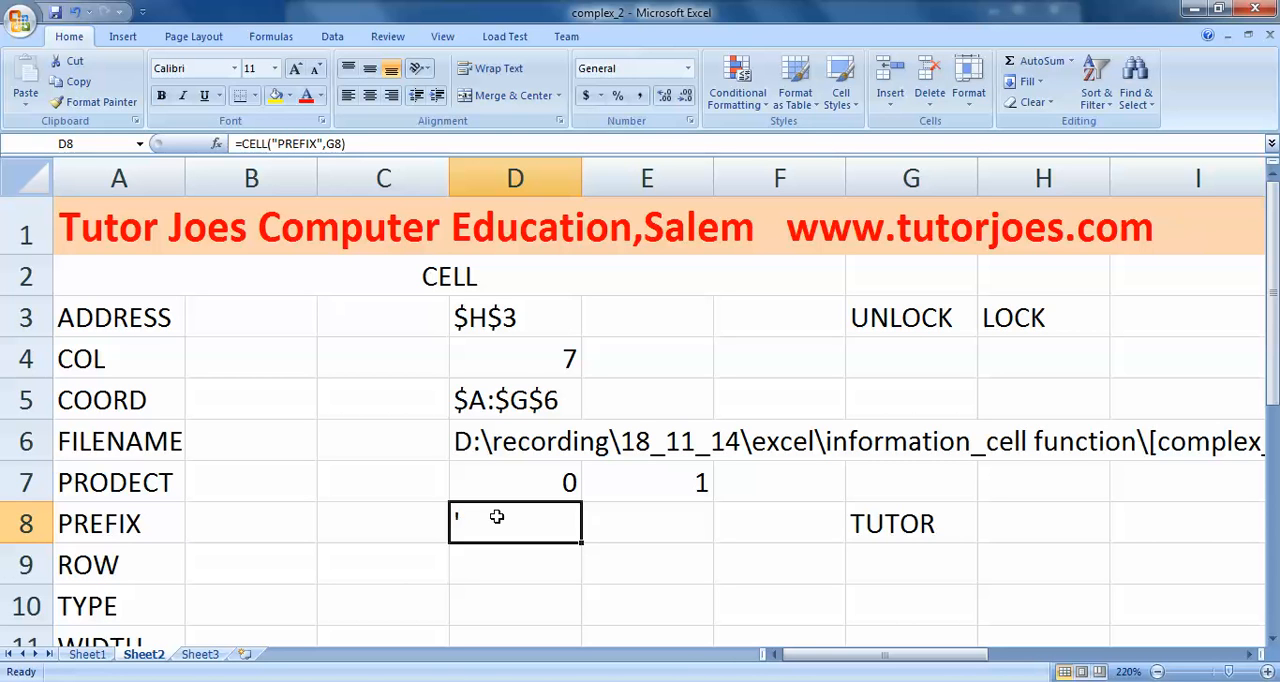
- Center-align the TUTOR text in G8 and re-enter the D8 formula to recalculate its prefix
click(889, 537)
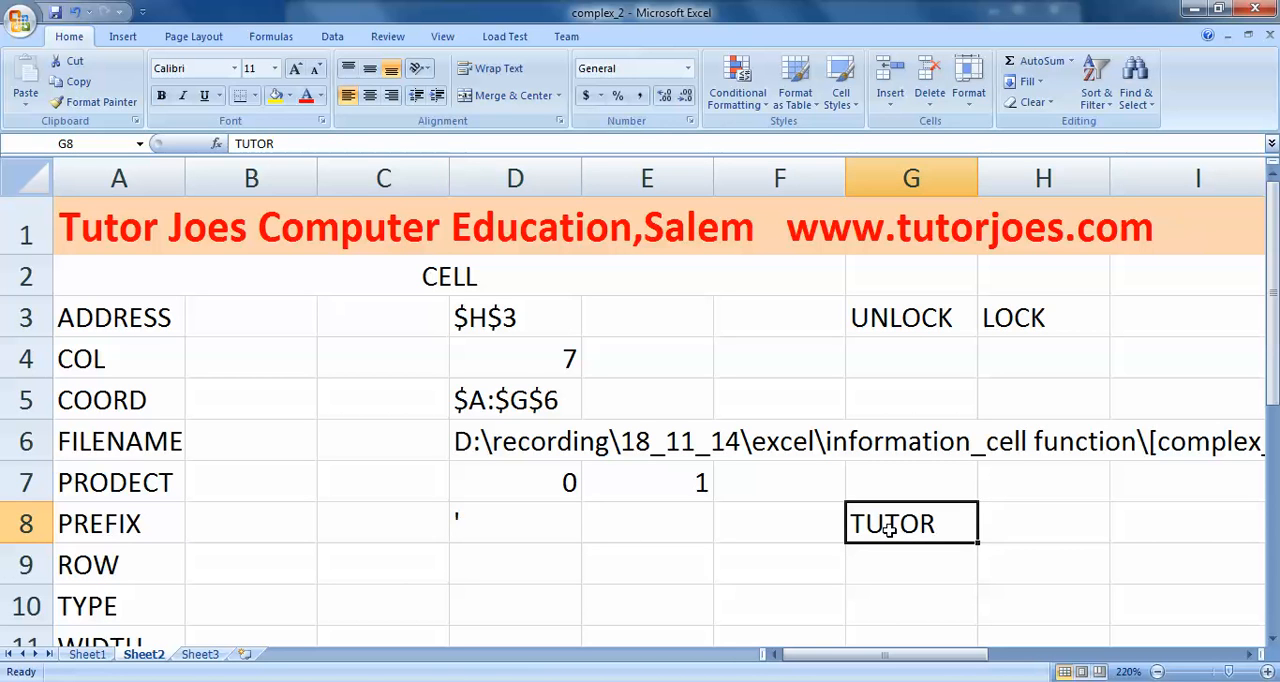
click(369, 95)
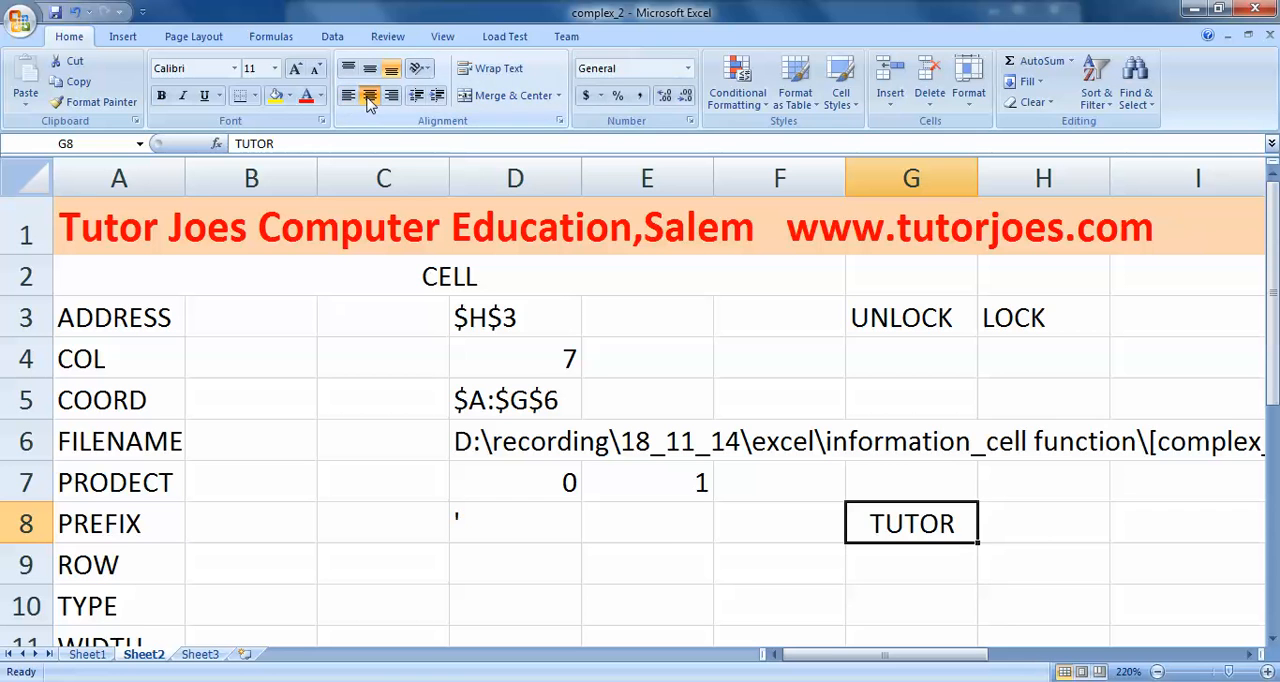
double_click(496, 523)
key(Return)
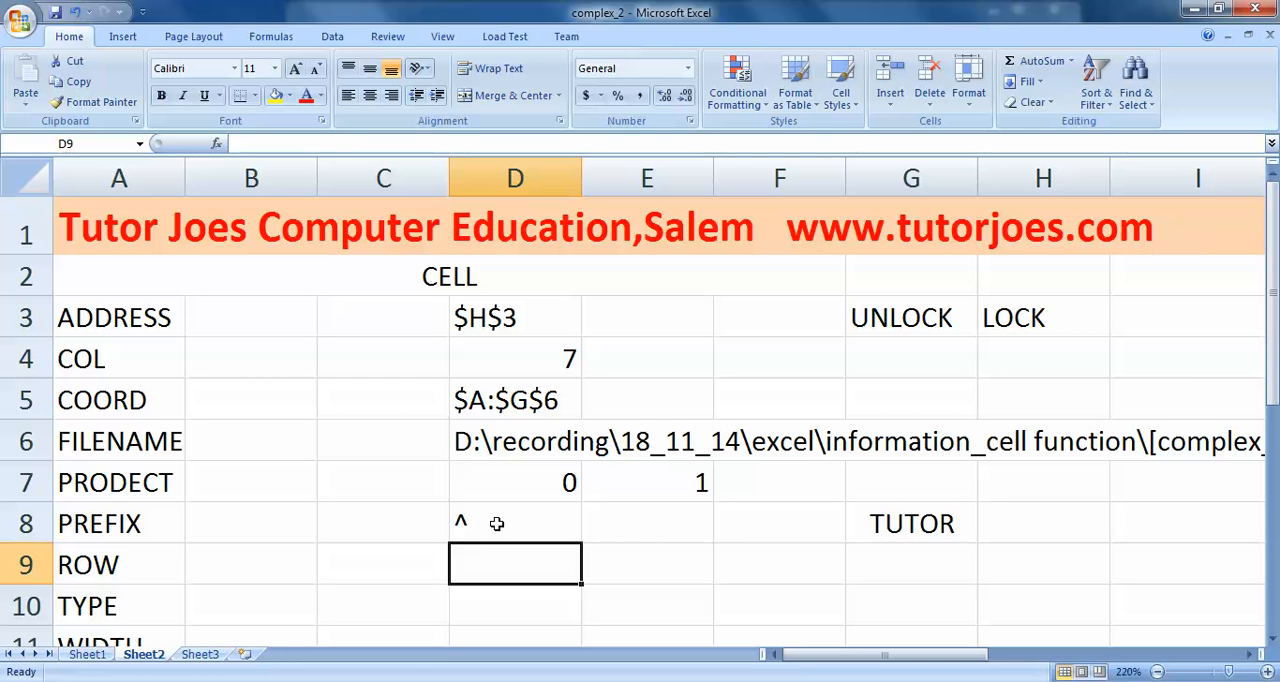
- Right-align the TUTOR text in G8 and recalculate the PREFIX formula in D8
click(872, 523)
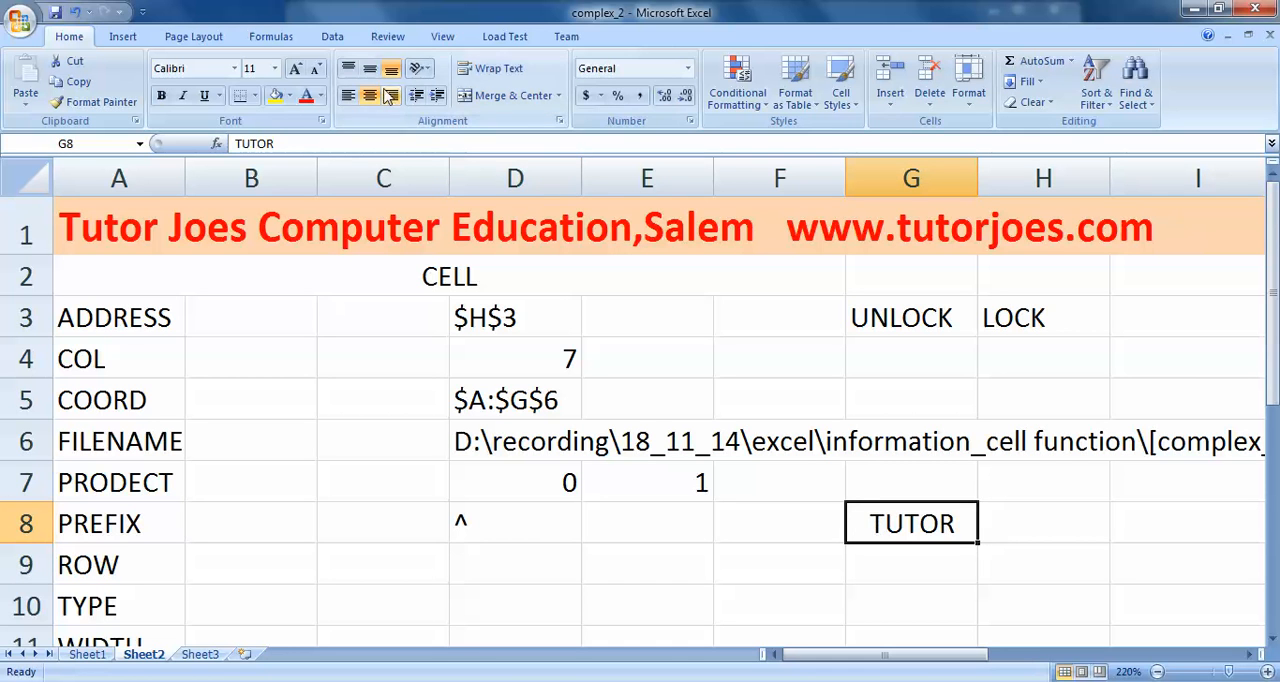
click(391, 95)
click(486, 526)
double_click(485, 528)
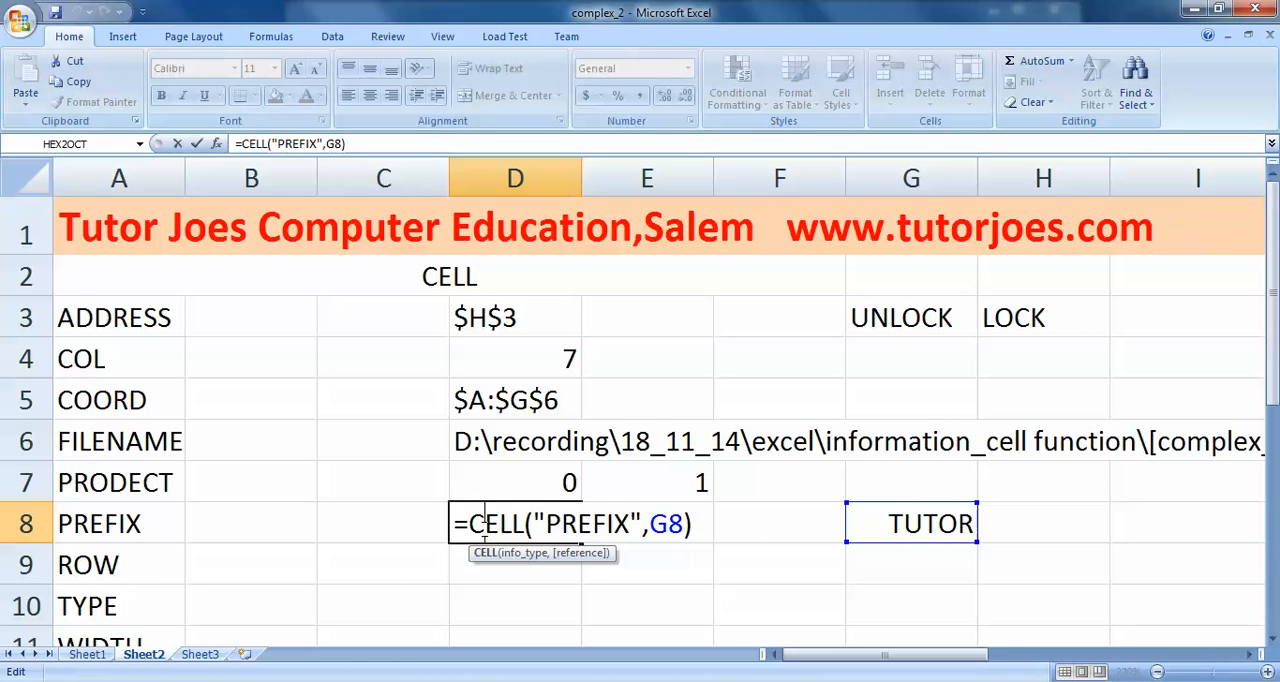
key(Return)
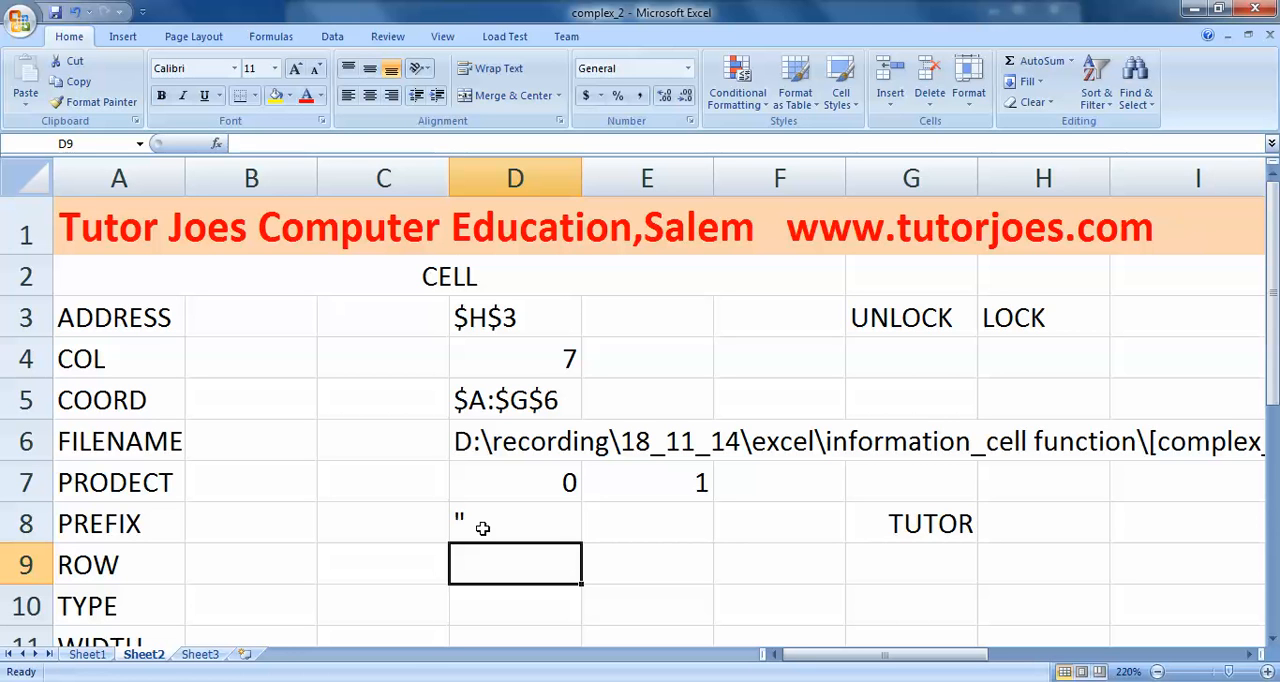
- Enter the formula =CELL("ROW",H9) in cell D9, in the ROW row
text(=CEL)
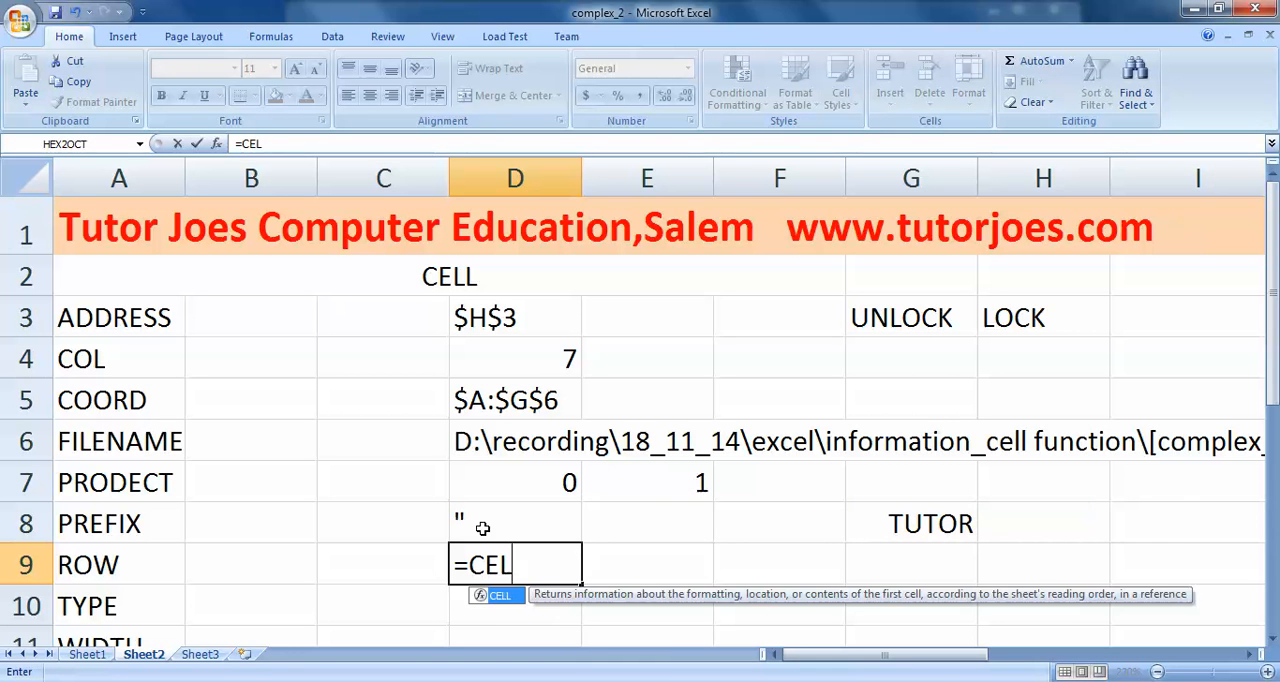
text(L("R)
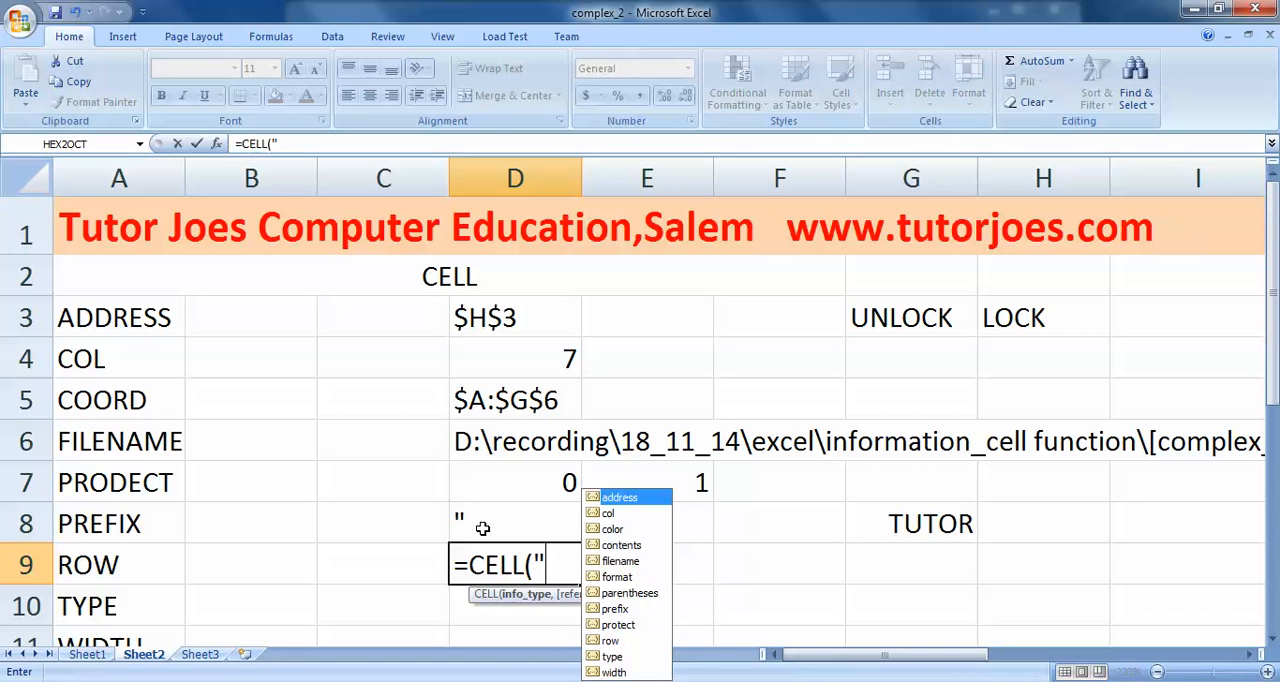
text(OW",)
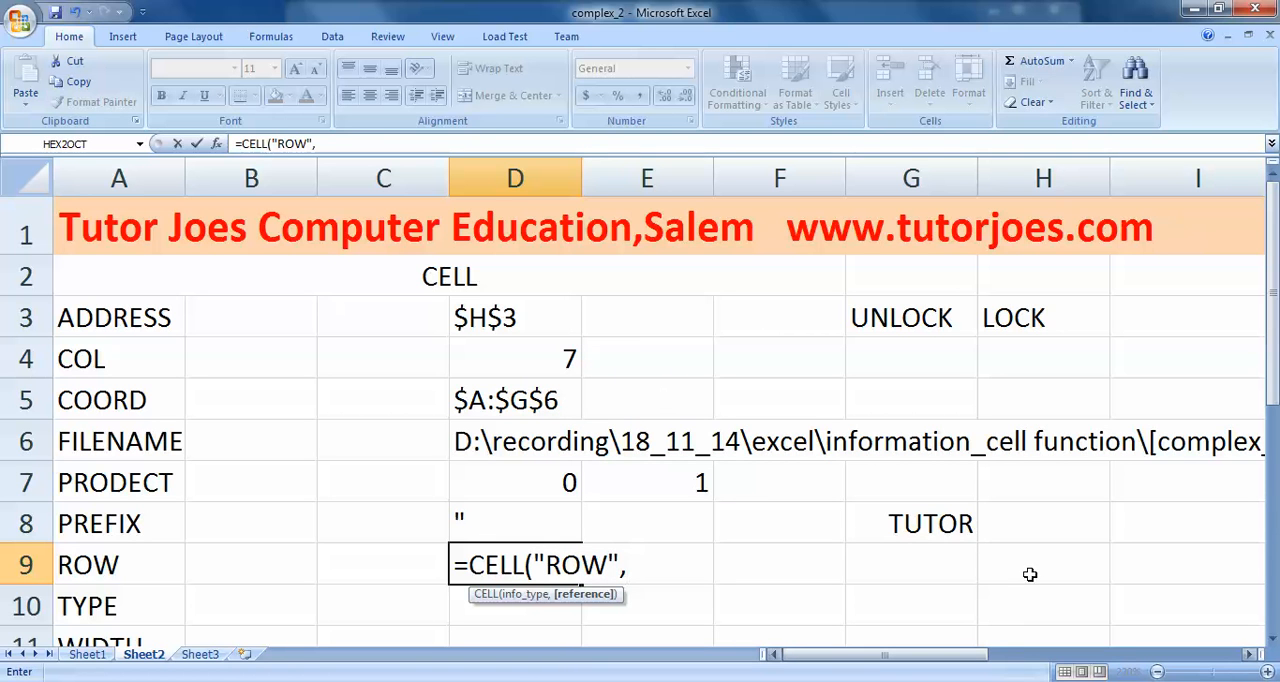
click(1053, 551)
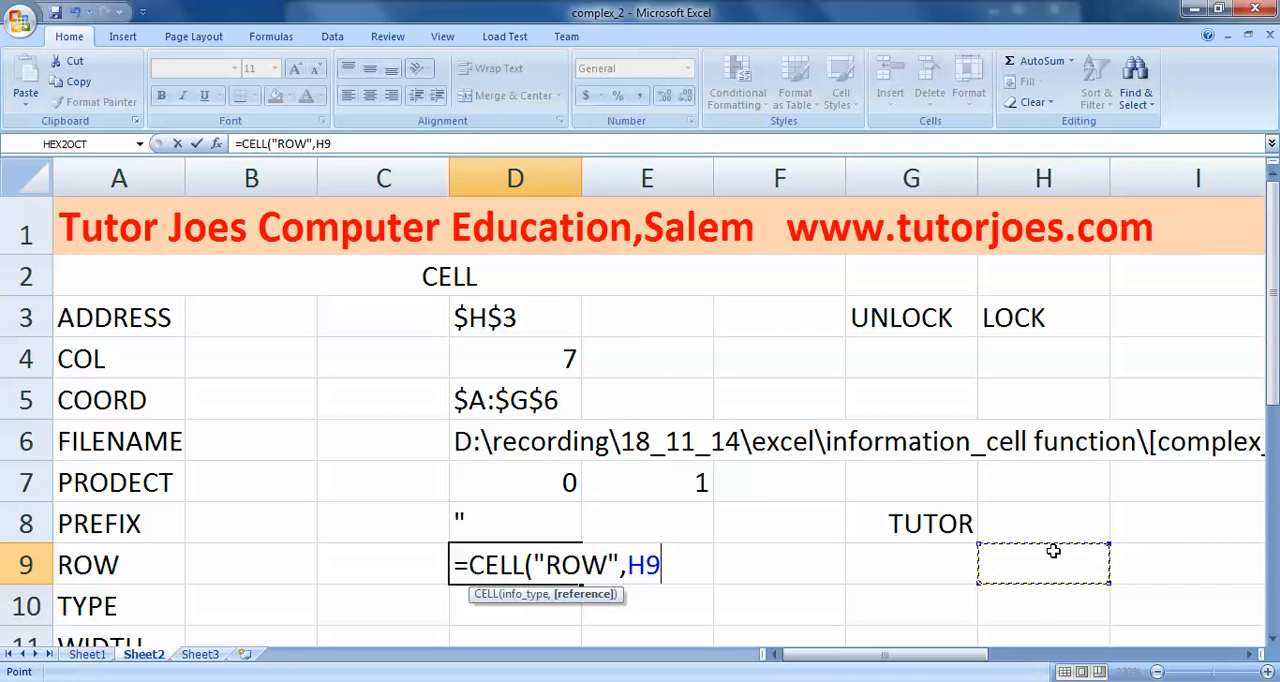
text())
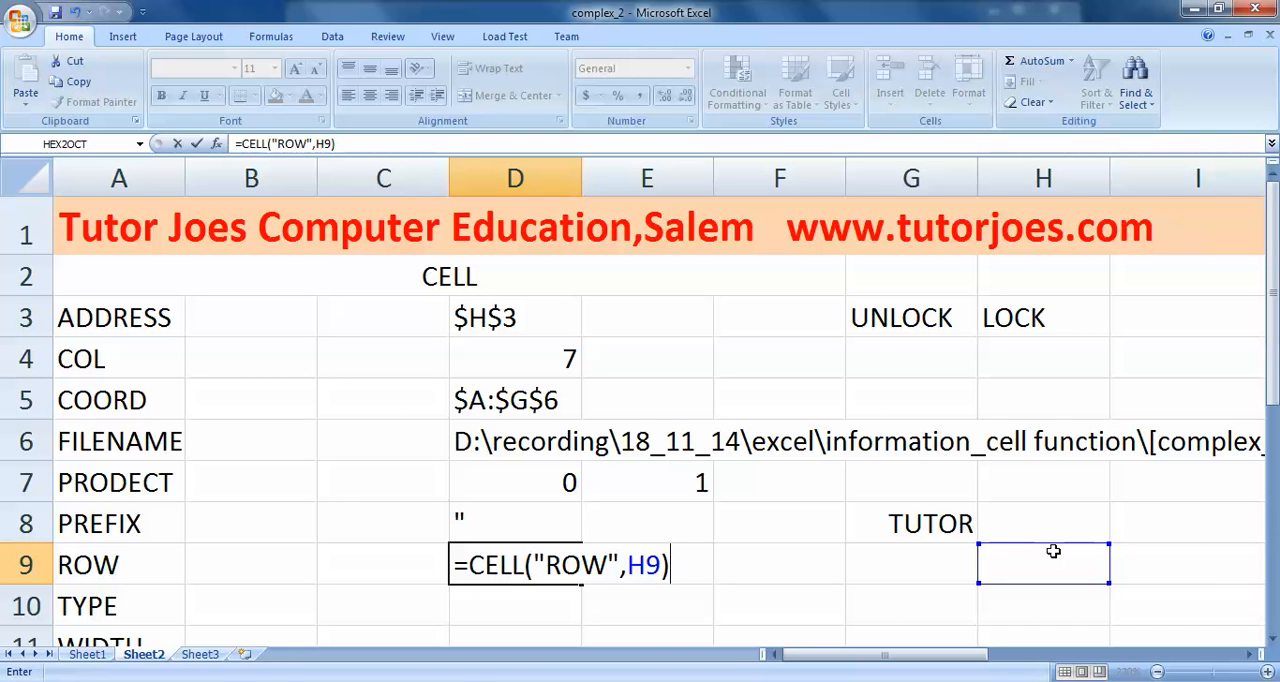
key(Return)
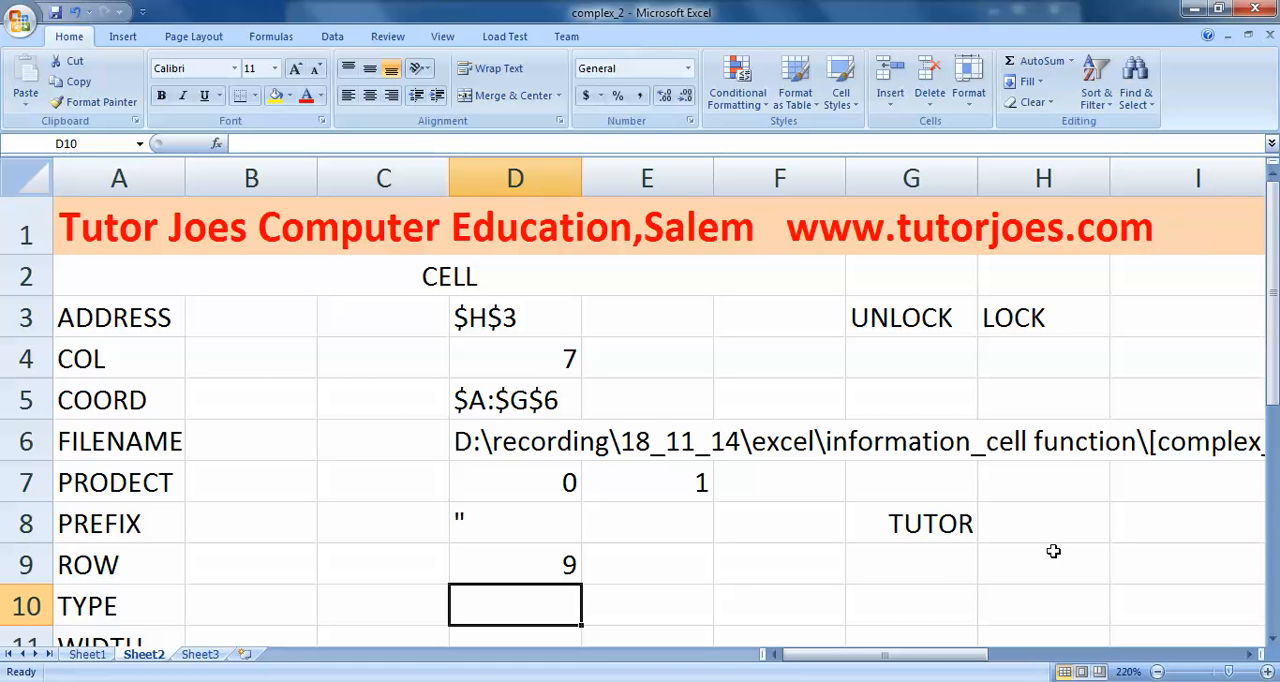
- Examine the referenced cell H9 and follow its row back to the row number
key(Right)
key(Right)
key(Right)
key(Right)
key(Right)
key(Up)
key(Left)
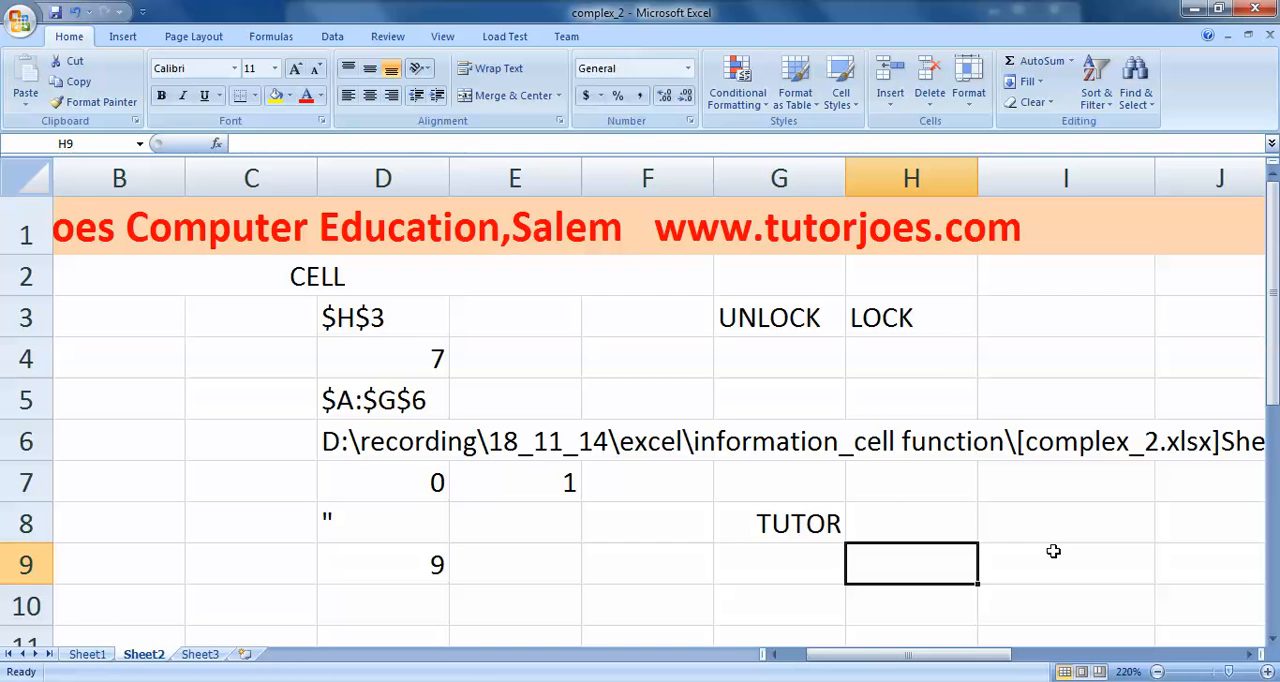
key(Left)
key(Left)
key(Left)
key(Left)
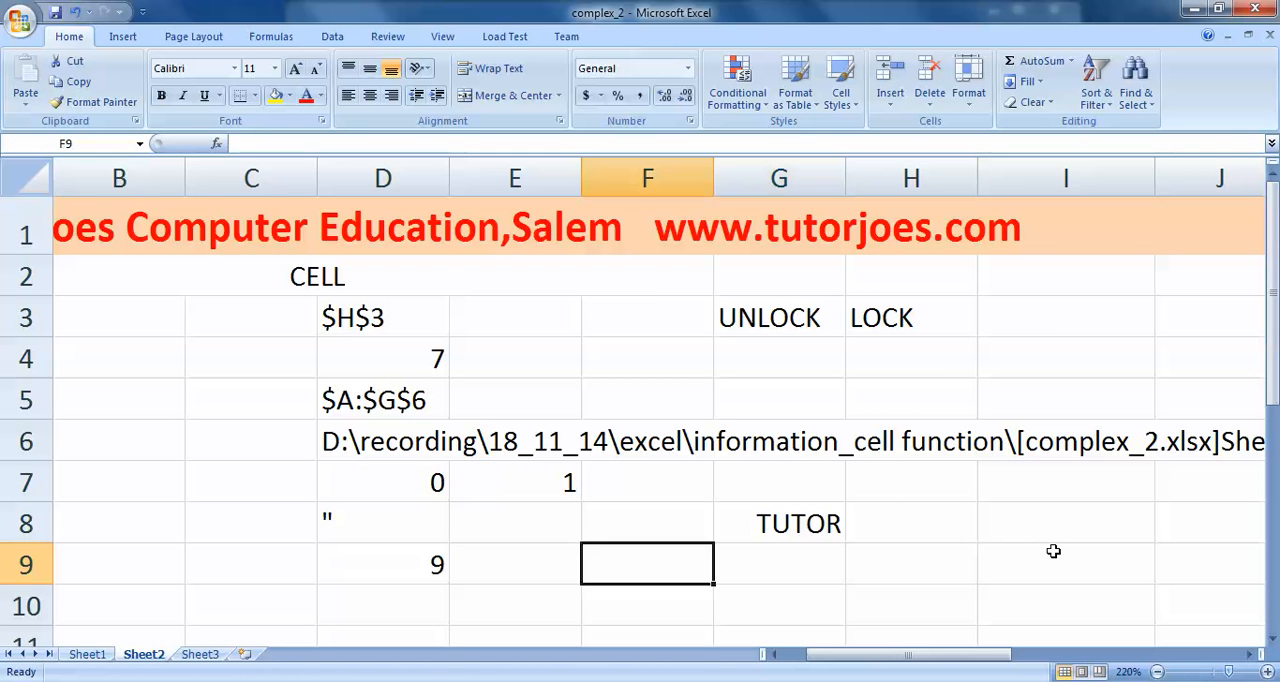
key(Left)
key(Left)
key(Left)
key(Down)
key(Right)
key(Right)
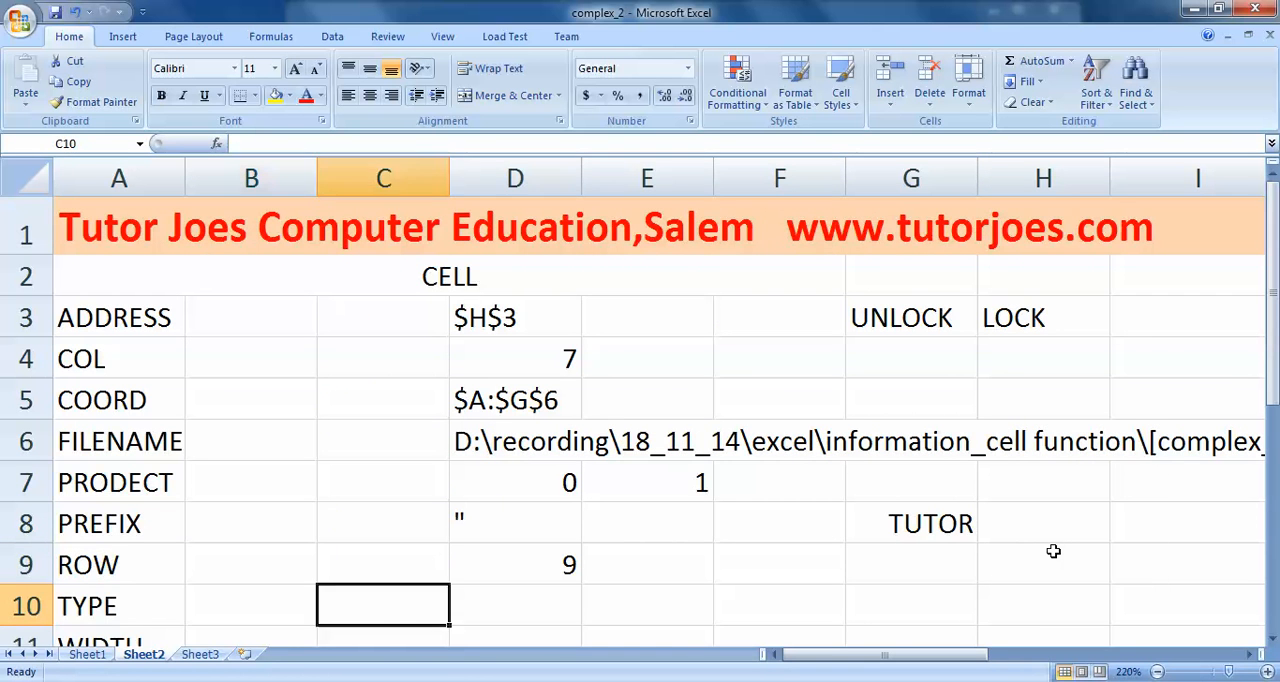
key(Right)
key(Right)
key(Left)
key(Right)
key(Right)
key(Right)
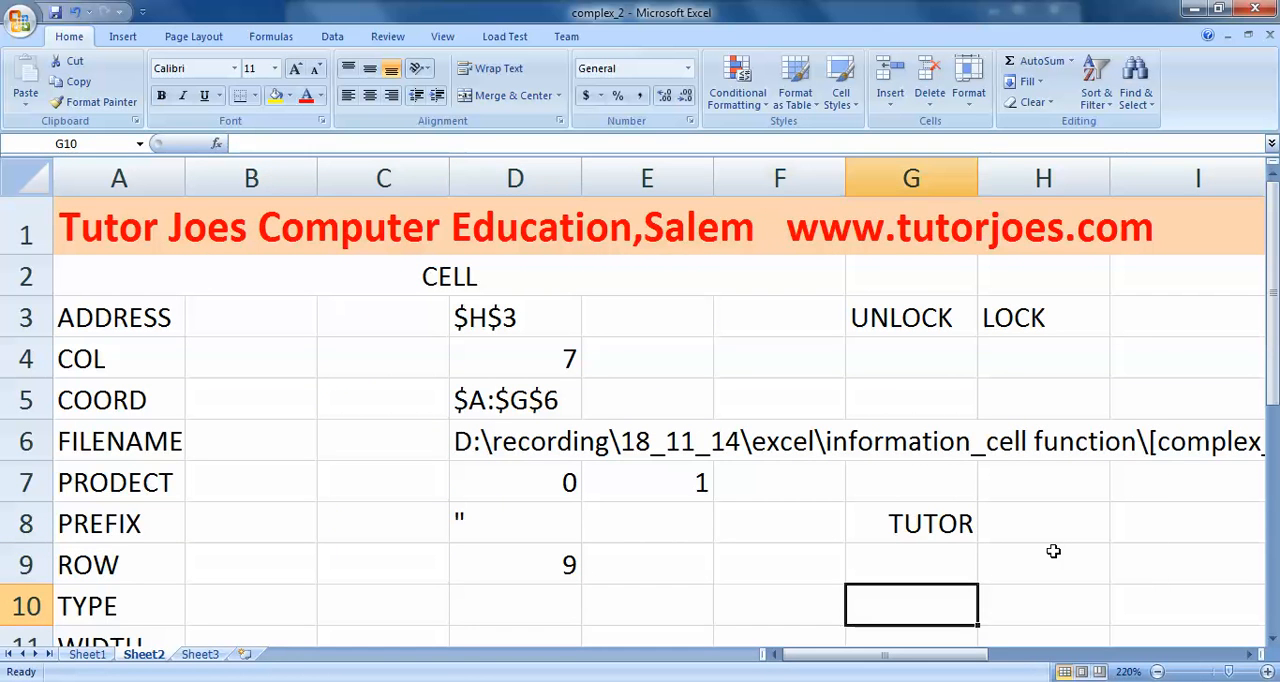
key(Up)
key(Up)
key(Down)
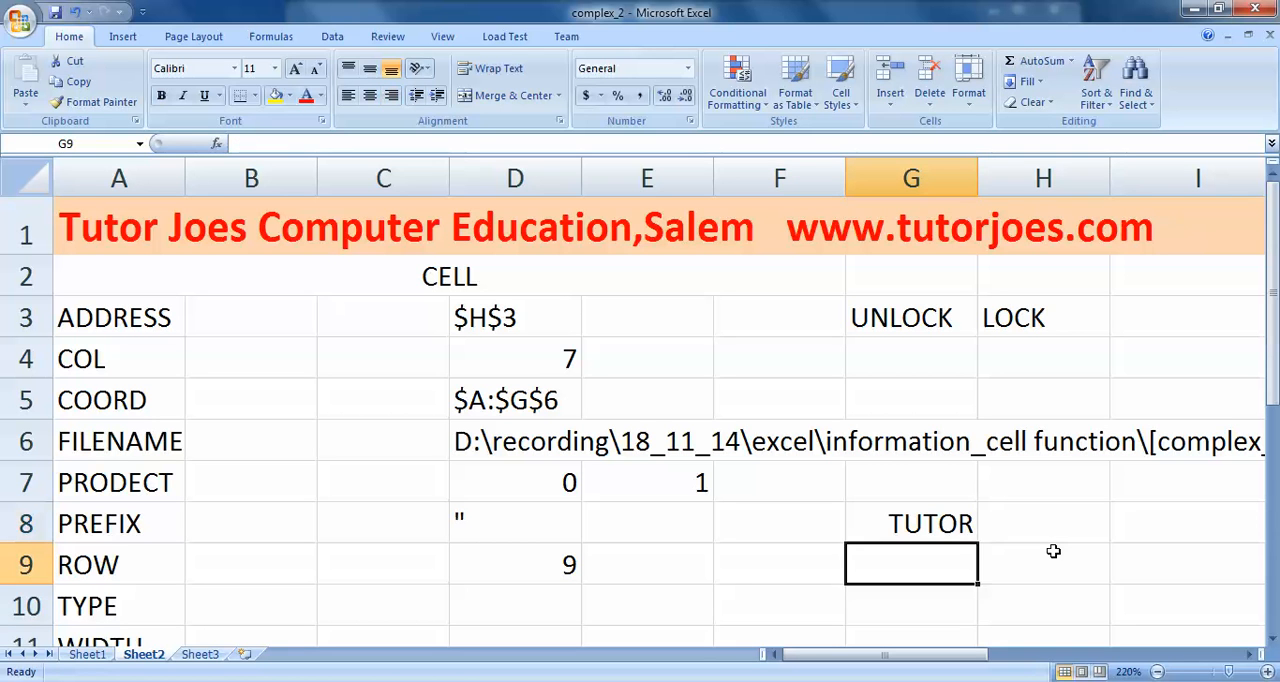
key(Down)
key(Left)
key(Left)
key(Left)
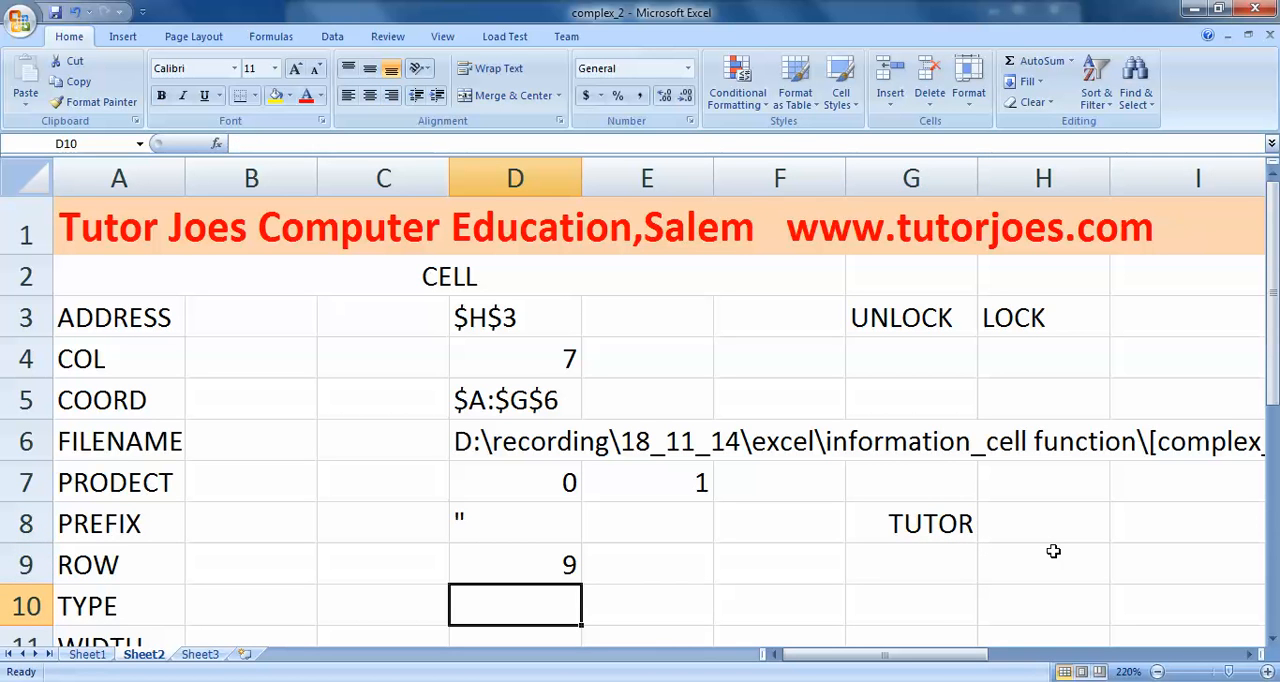
- Enter the formula =CELL("TYPE",G8) in cell D10, in the TYPE row, and select it to check its result
text(=CEL)
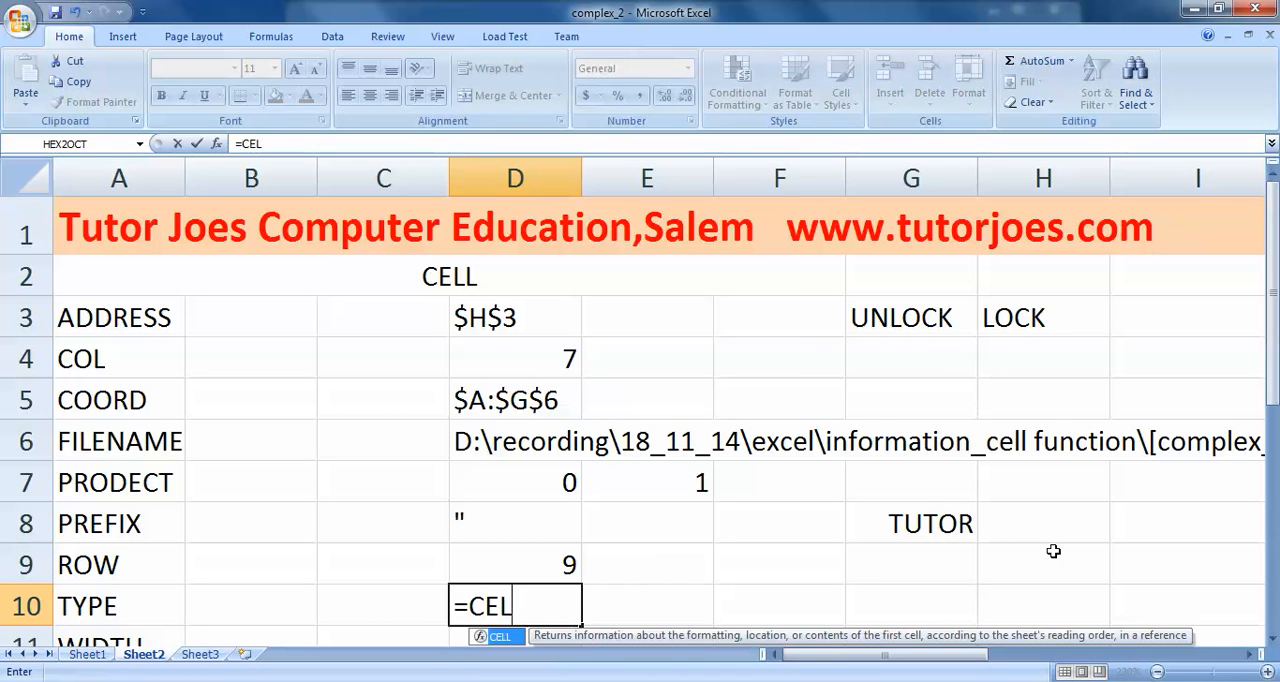
text(L(")
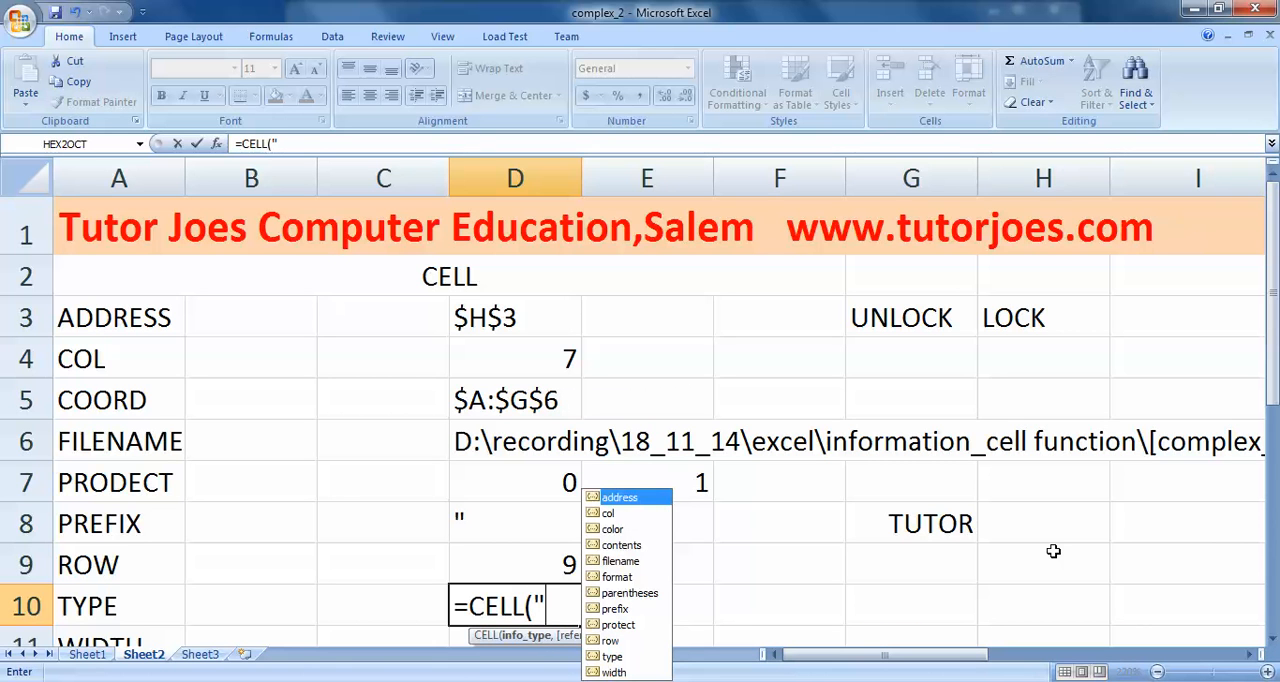
text(TYP)
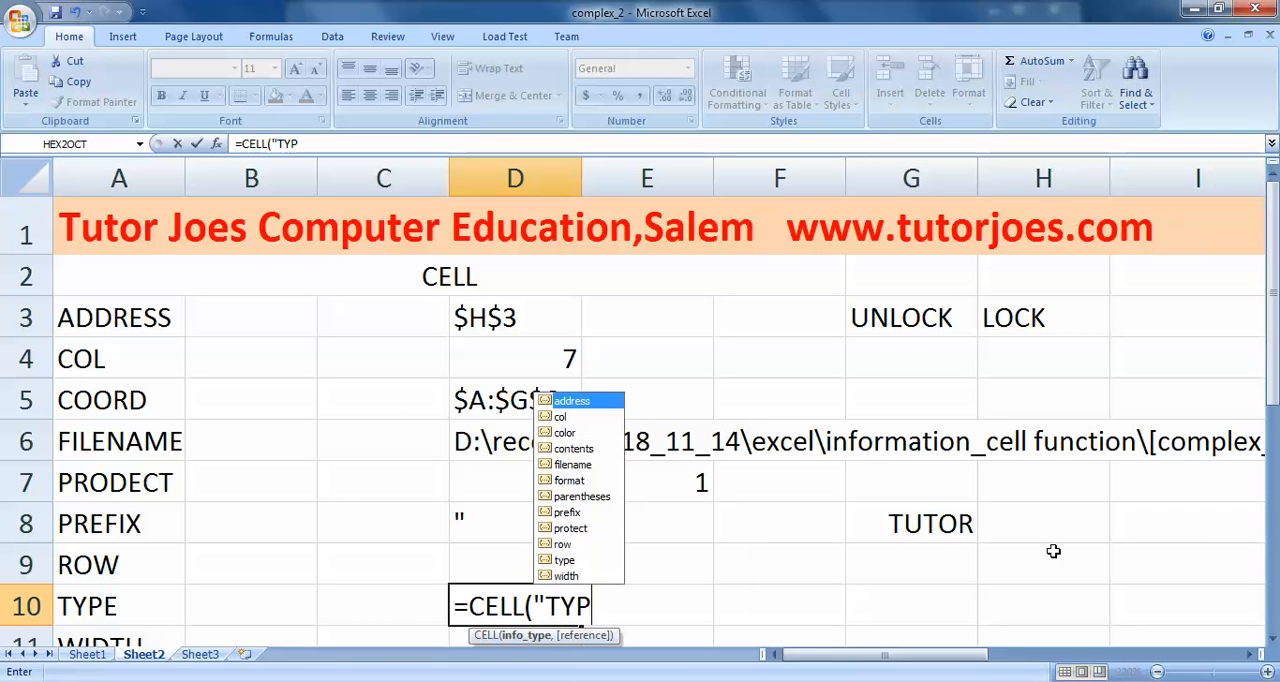
text(E",)
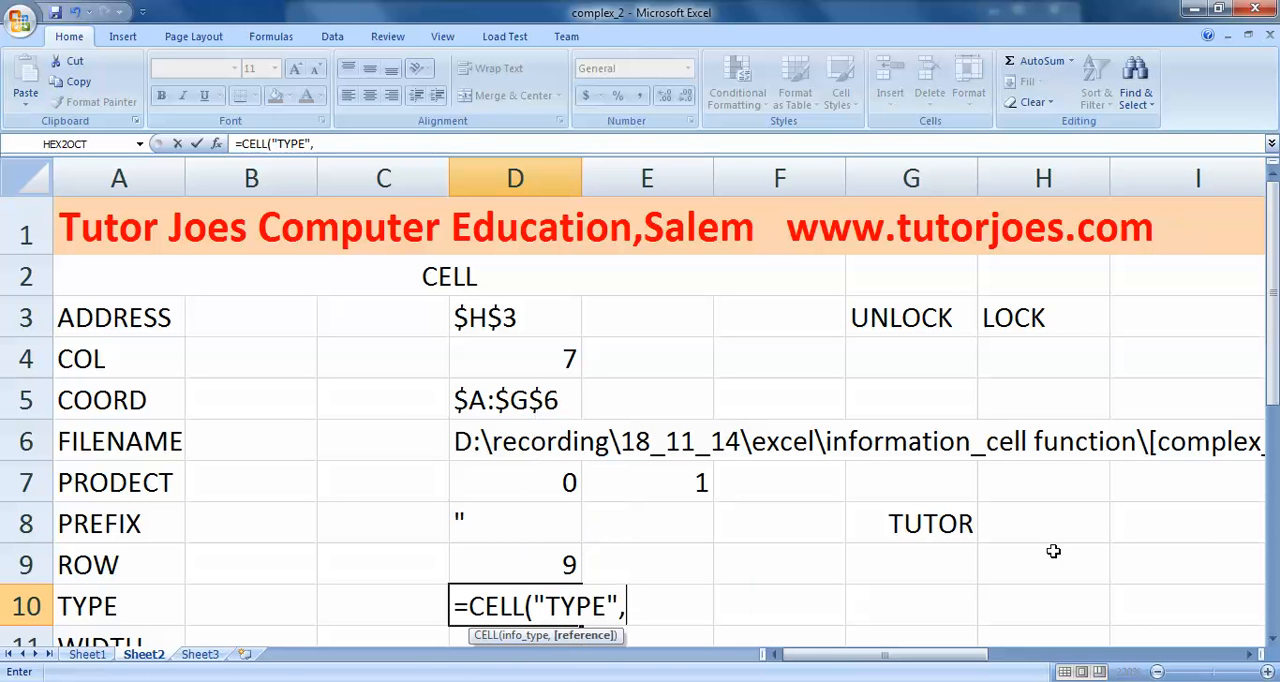
click(919, 514)
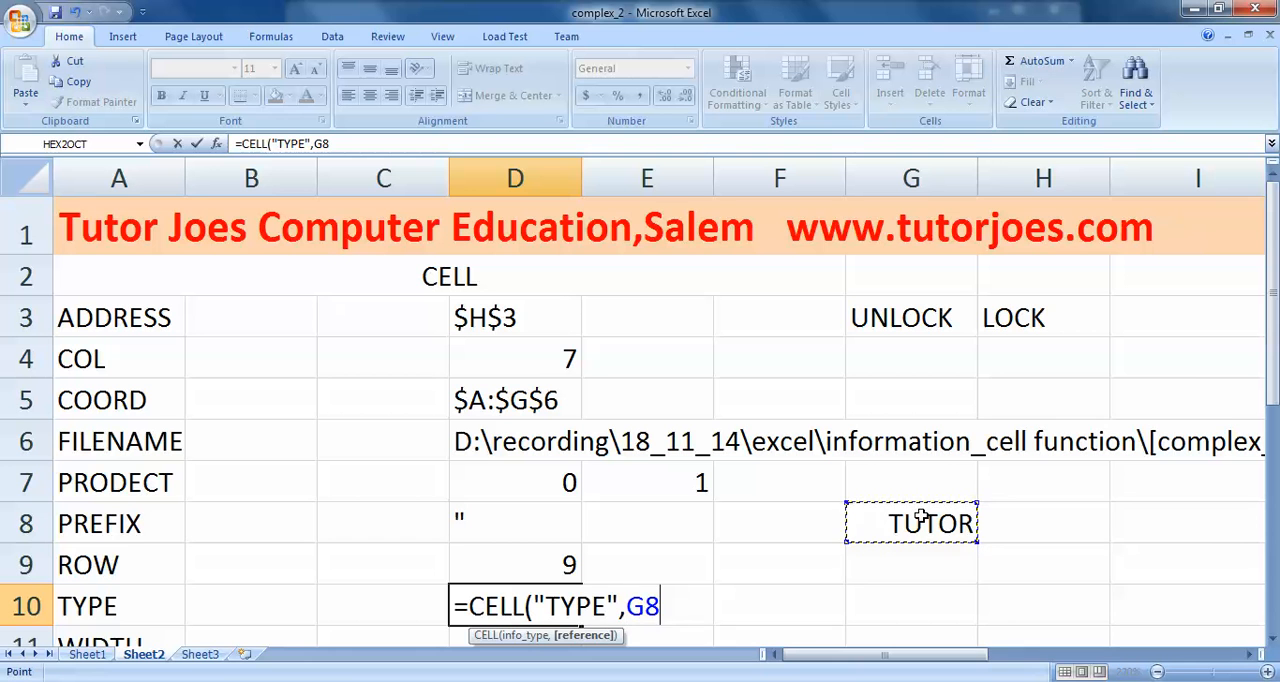
text())
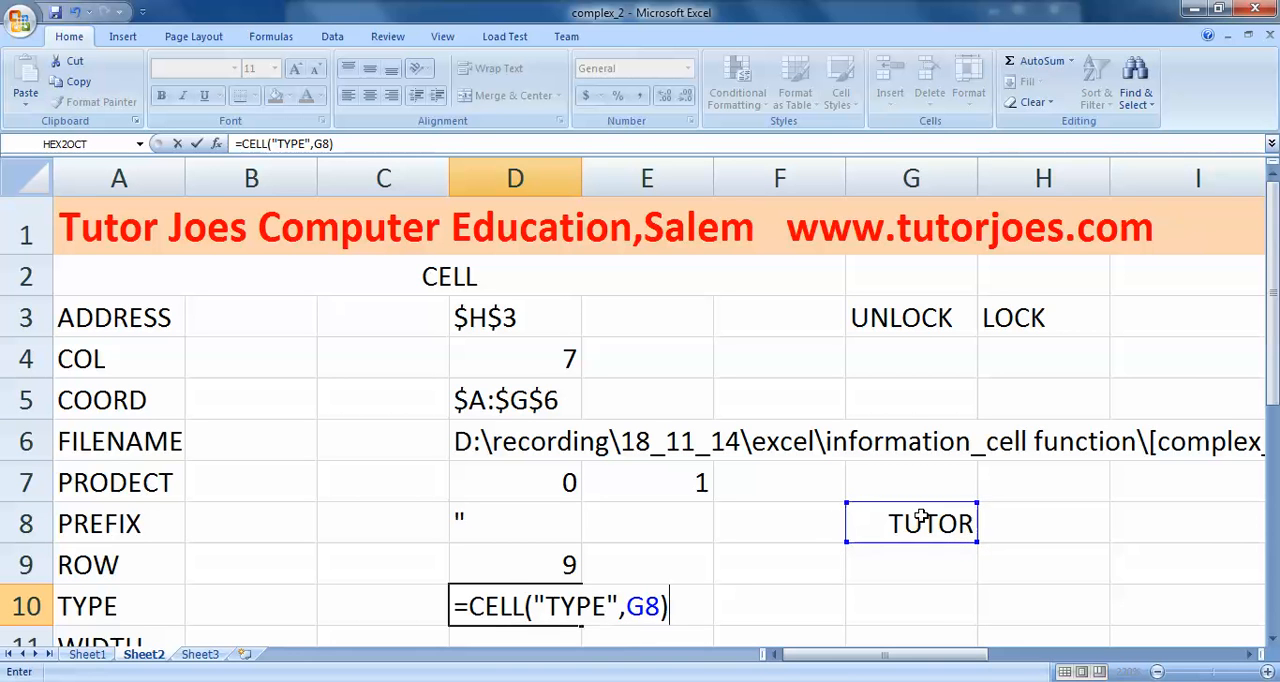
key(Return)
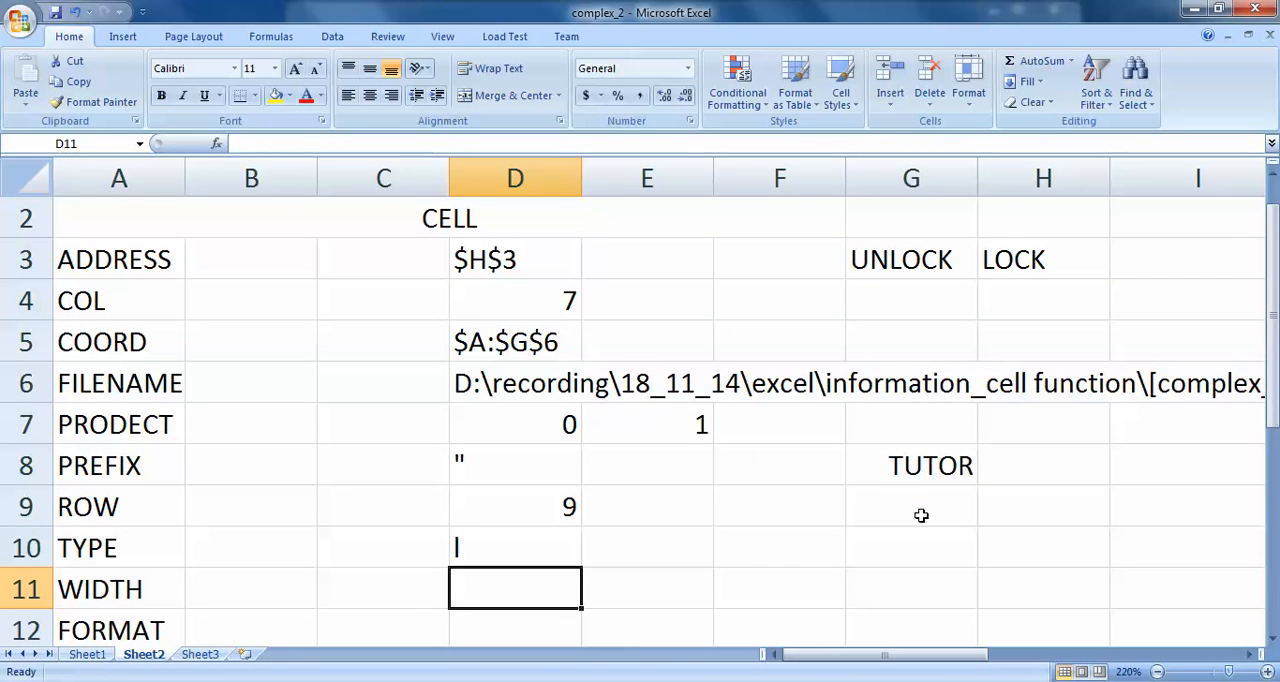
click(515, 546)
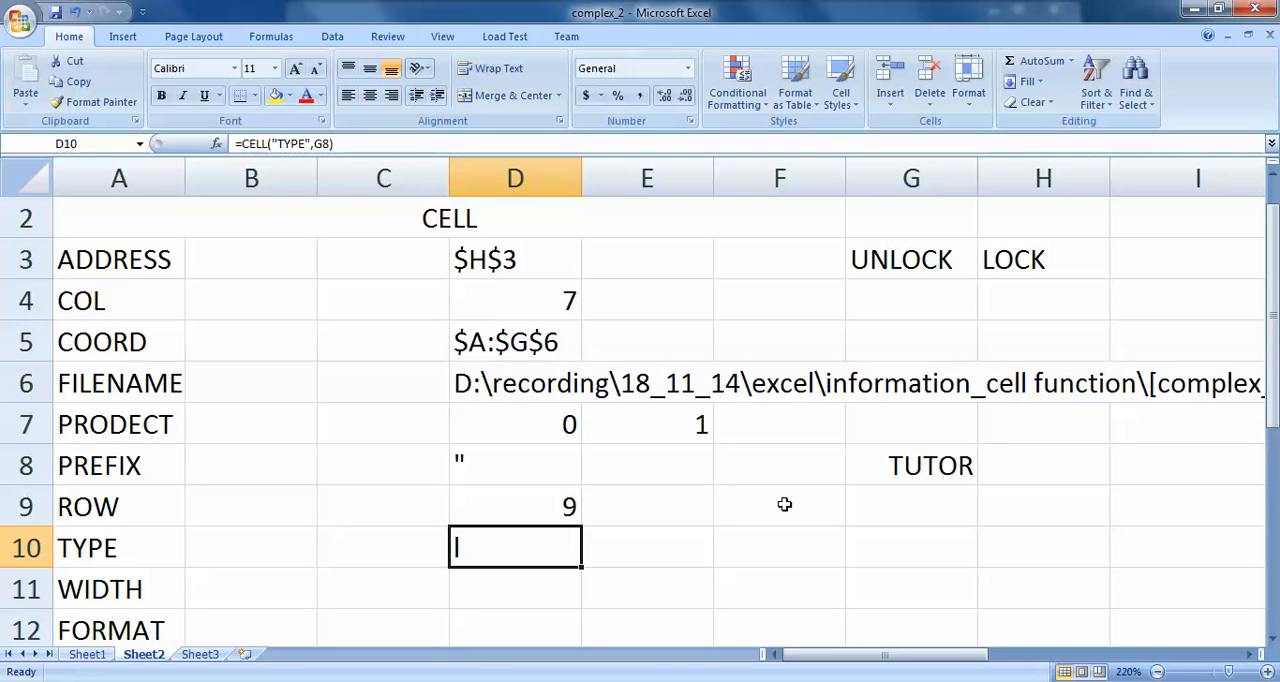
- Replace the TUTOR text in G8 with 100 and check the TYPE formula's result in D10
click(886, 476)
key(BackSpace)
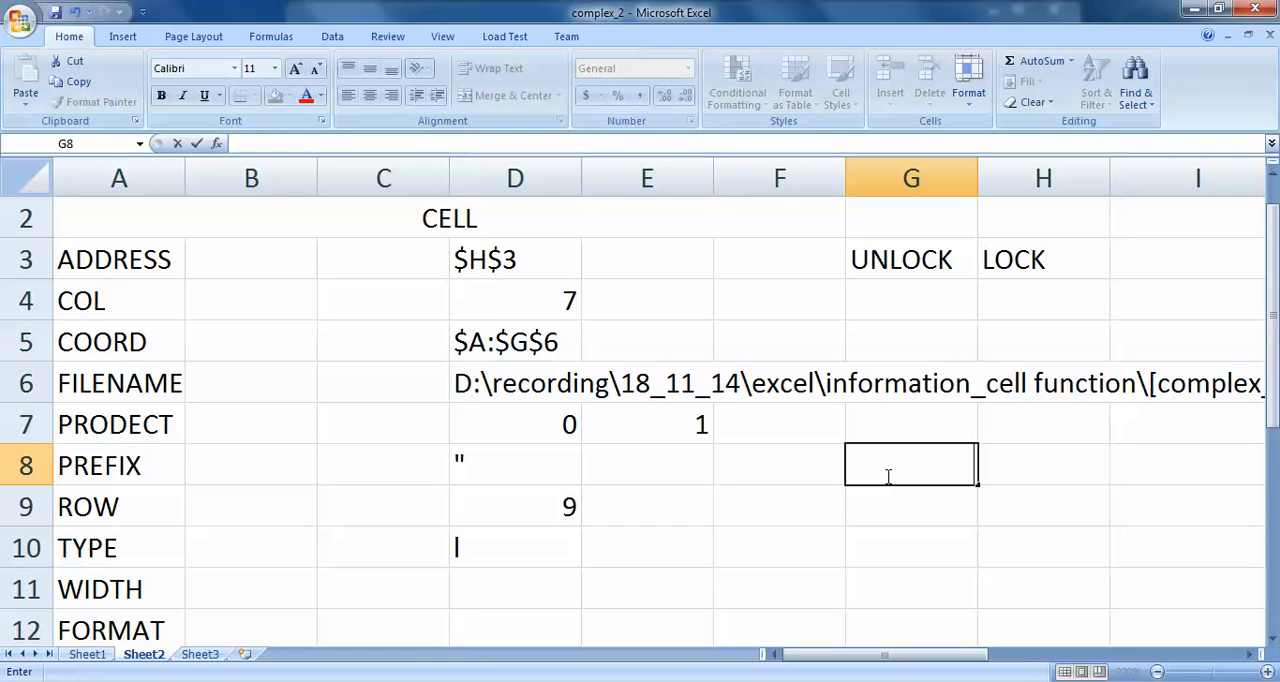
text(100)
key(Return)
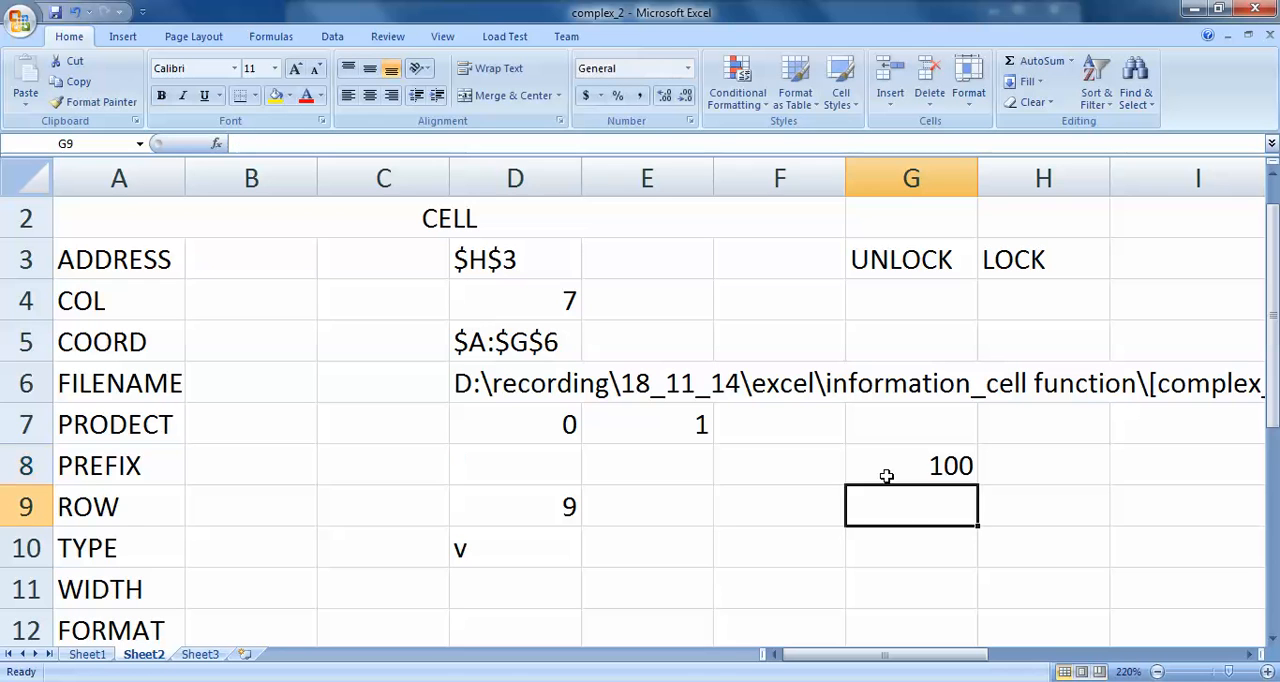
key(Left)
key(Left)
key(Left)
key(Down)
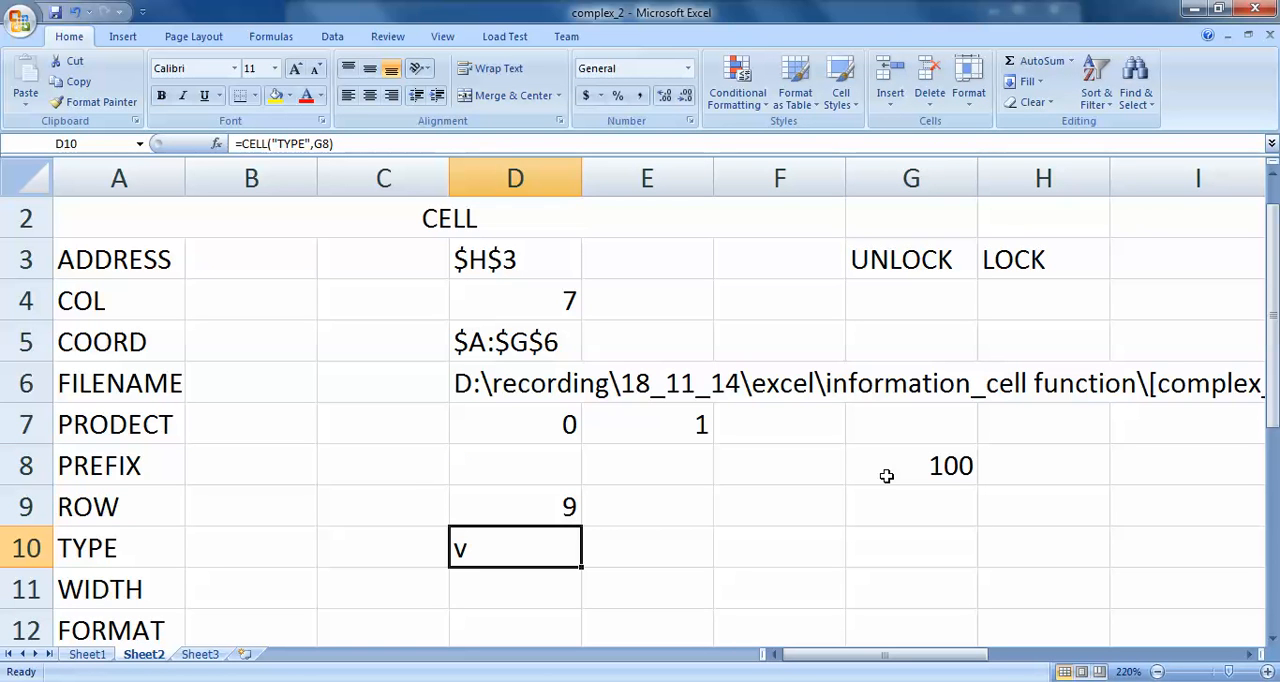
- Clear the contents of G8 and check the TYPE formula in D10 against the blank cell
key(Up)
key(Up)
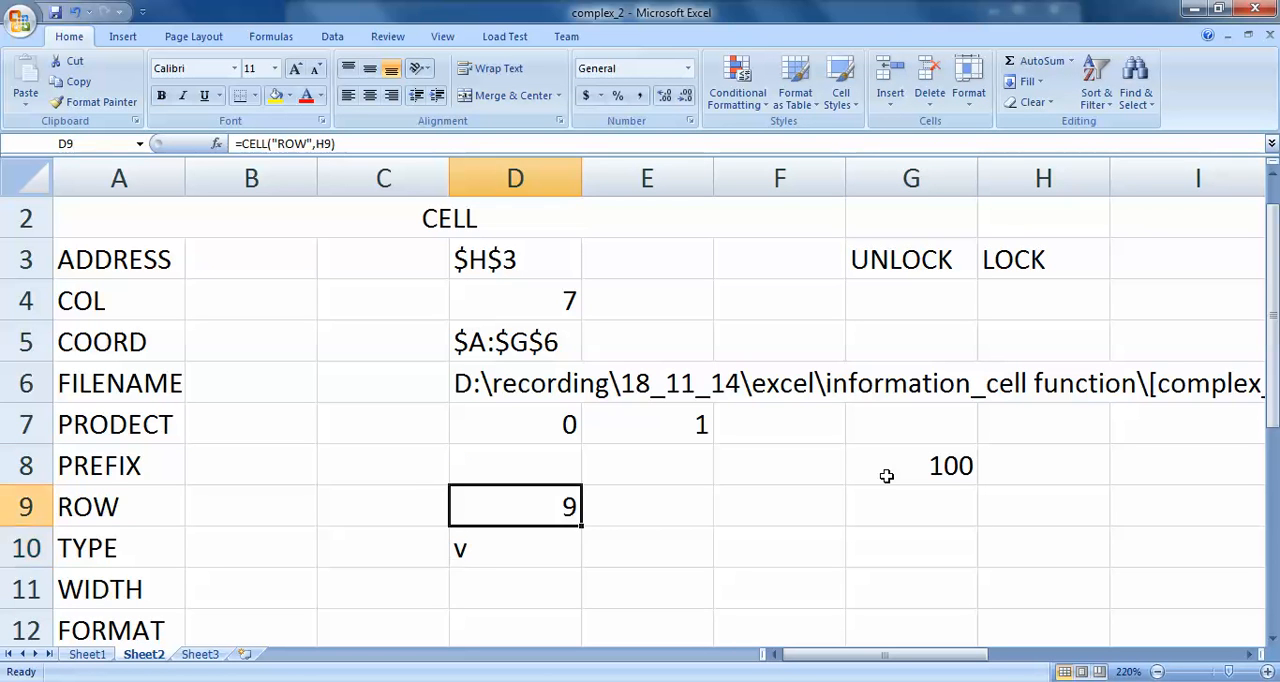
key(Right)
key(Right)
key(Right)
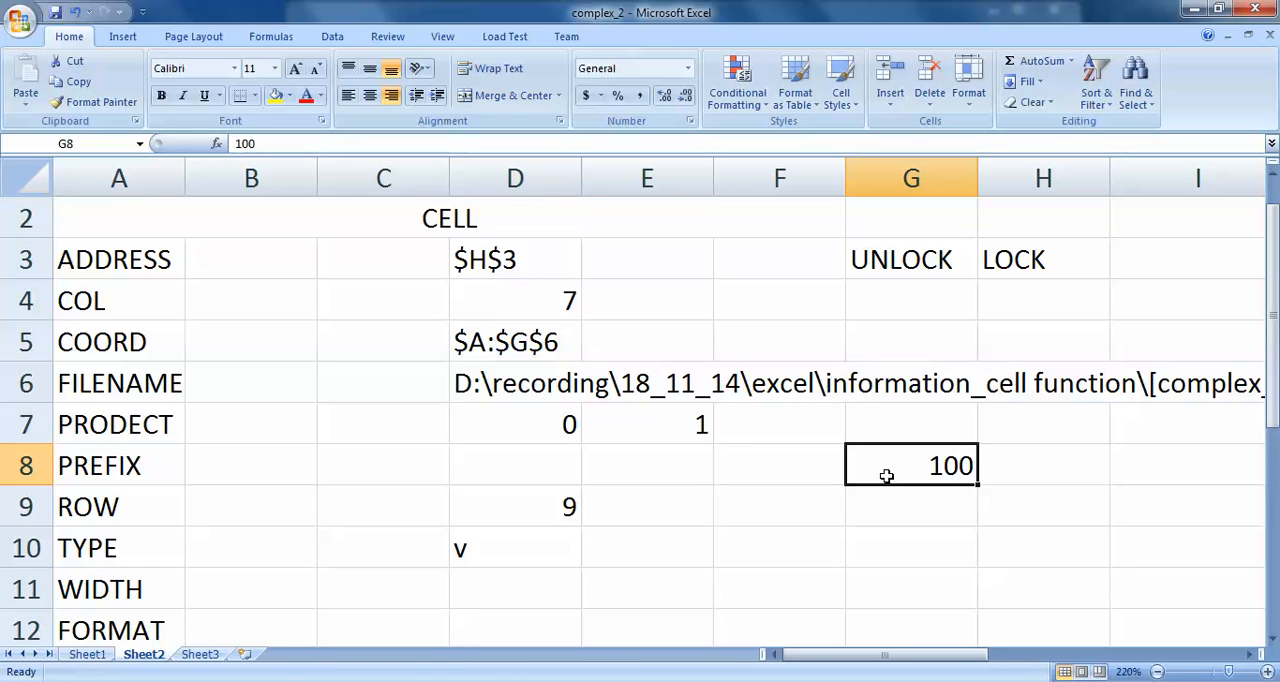
key(Delete)
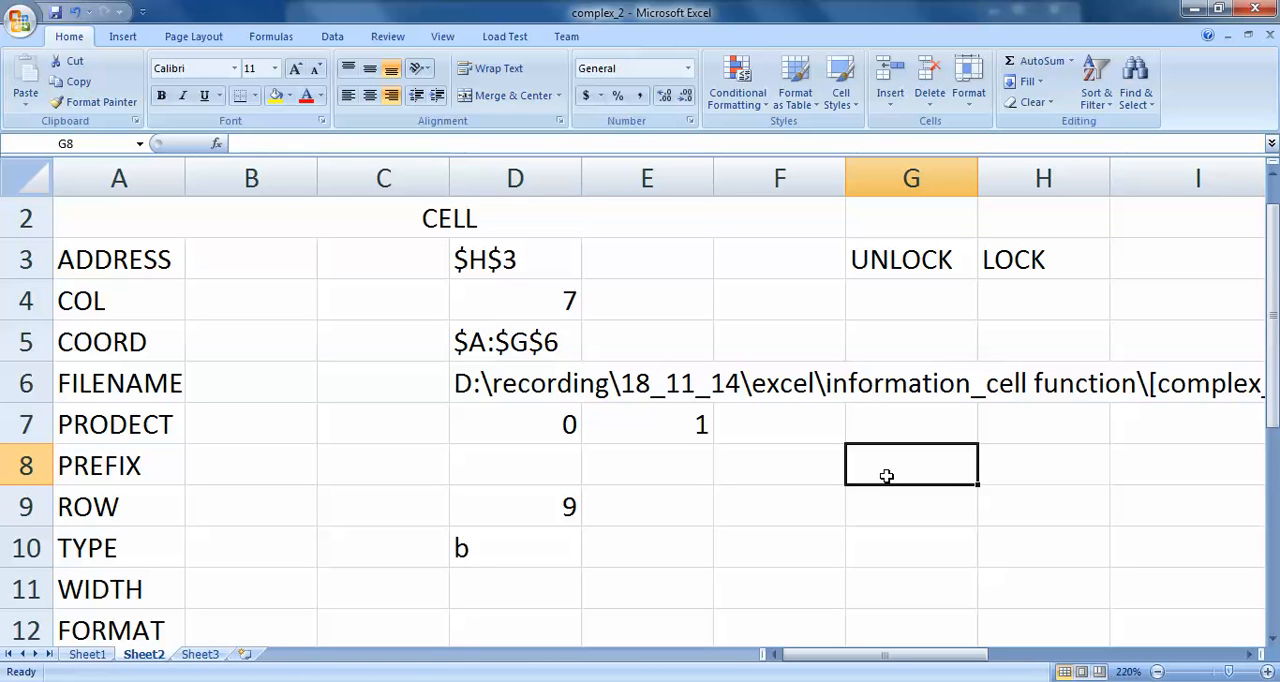
key(Down)
key(Down)
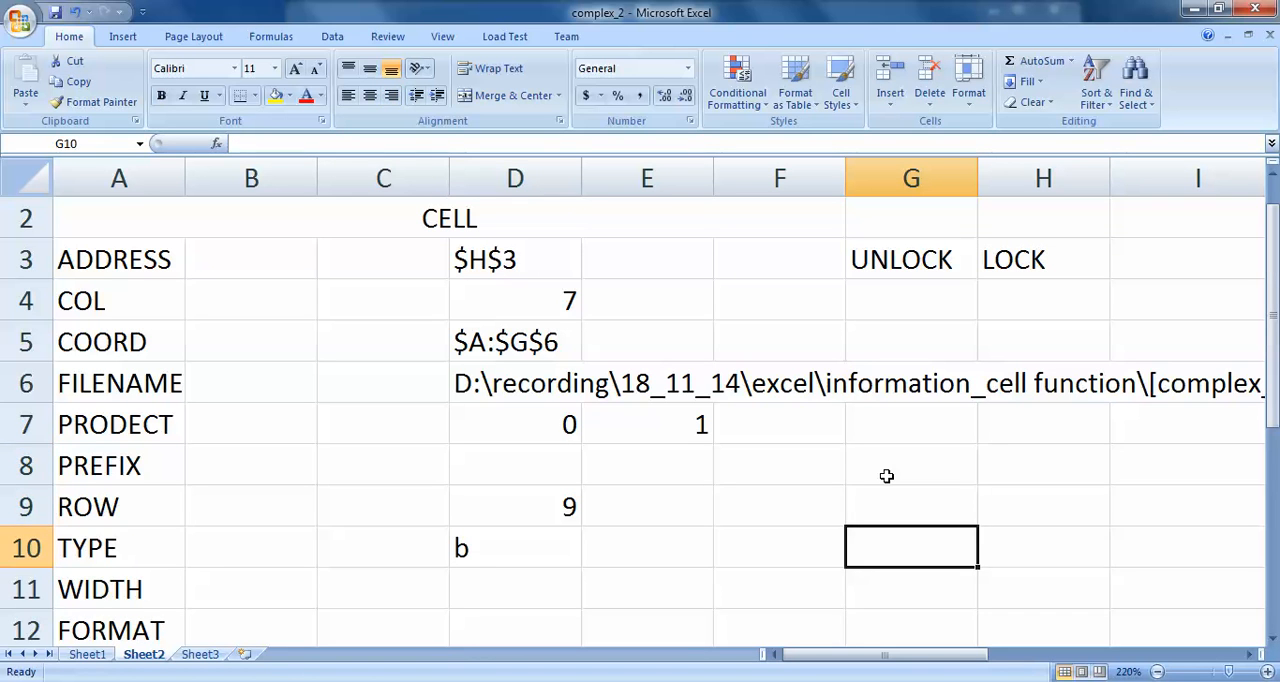
key(Left)
key(Left)
key(Left)
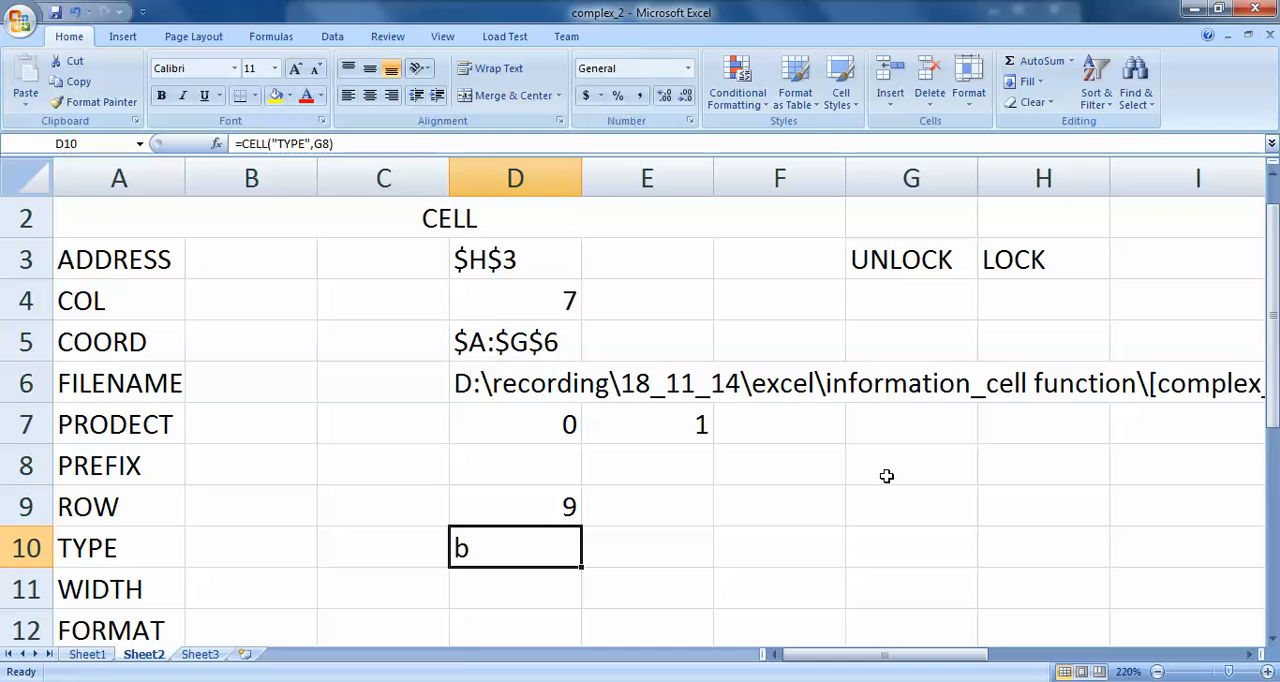
- Enter the formula =CELL("WIDTH",G8) in cell D11, in the WIDTH row
key(Down)
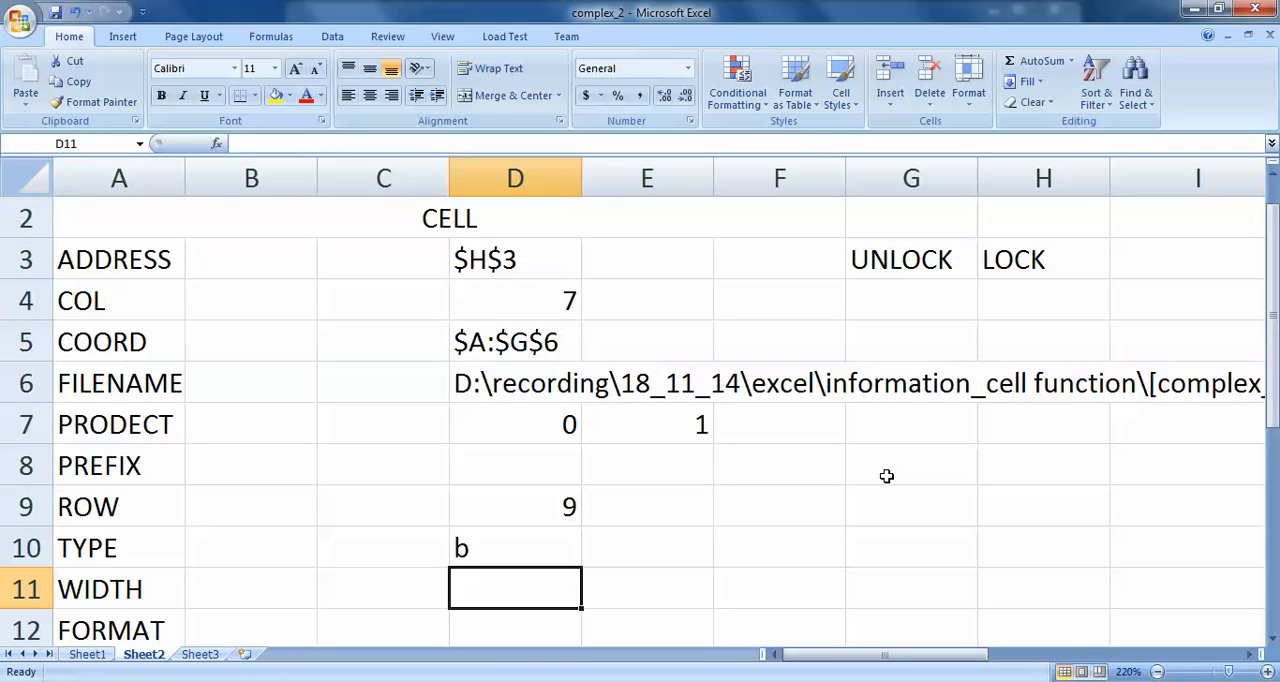
text(=)
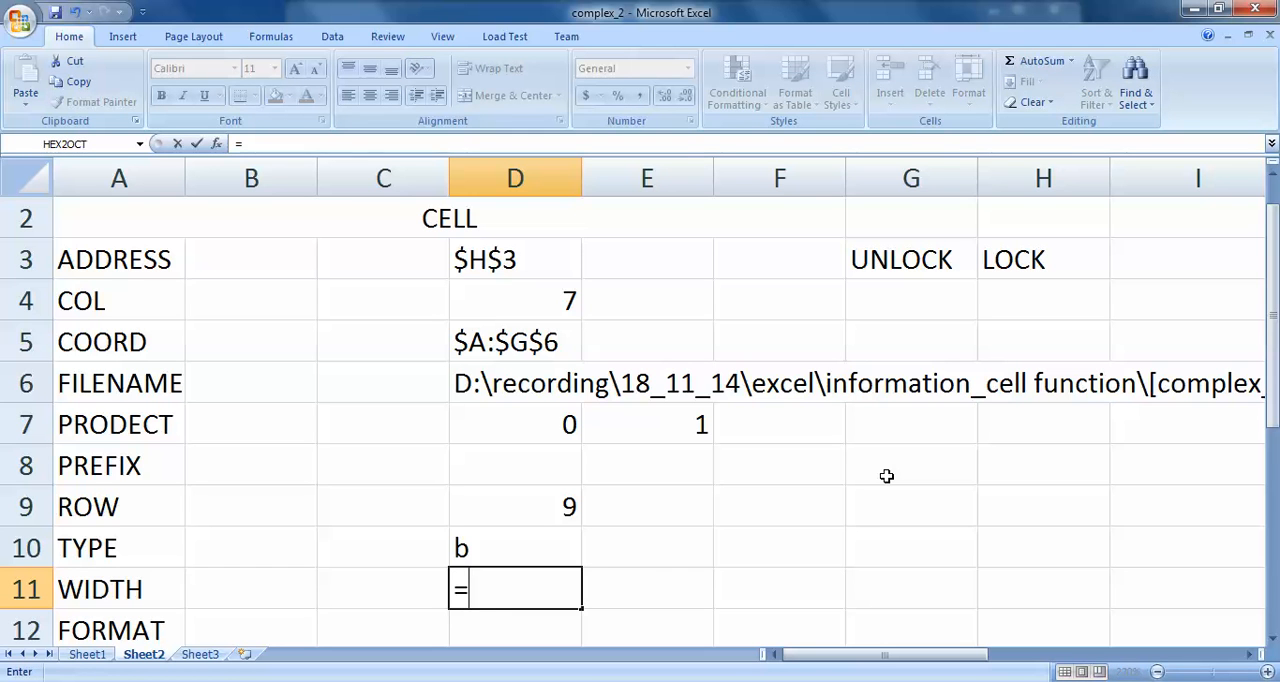
text(CELL)
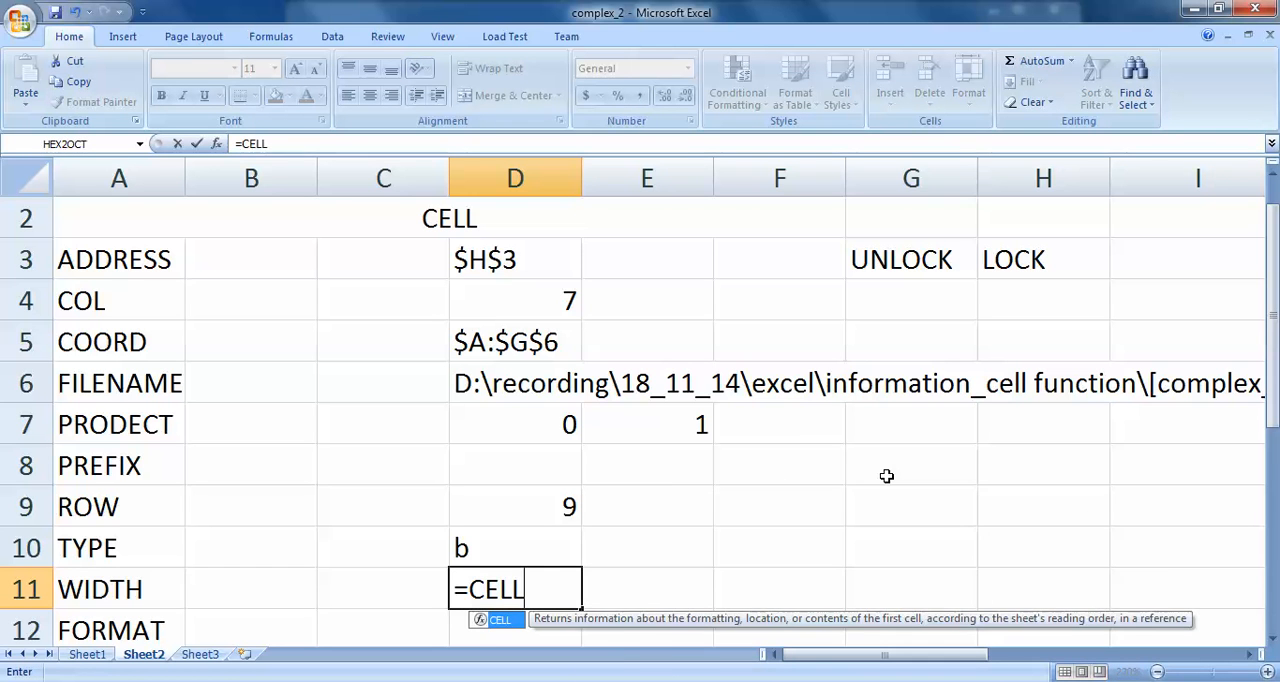
text((")
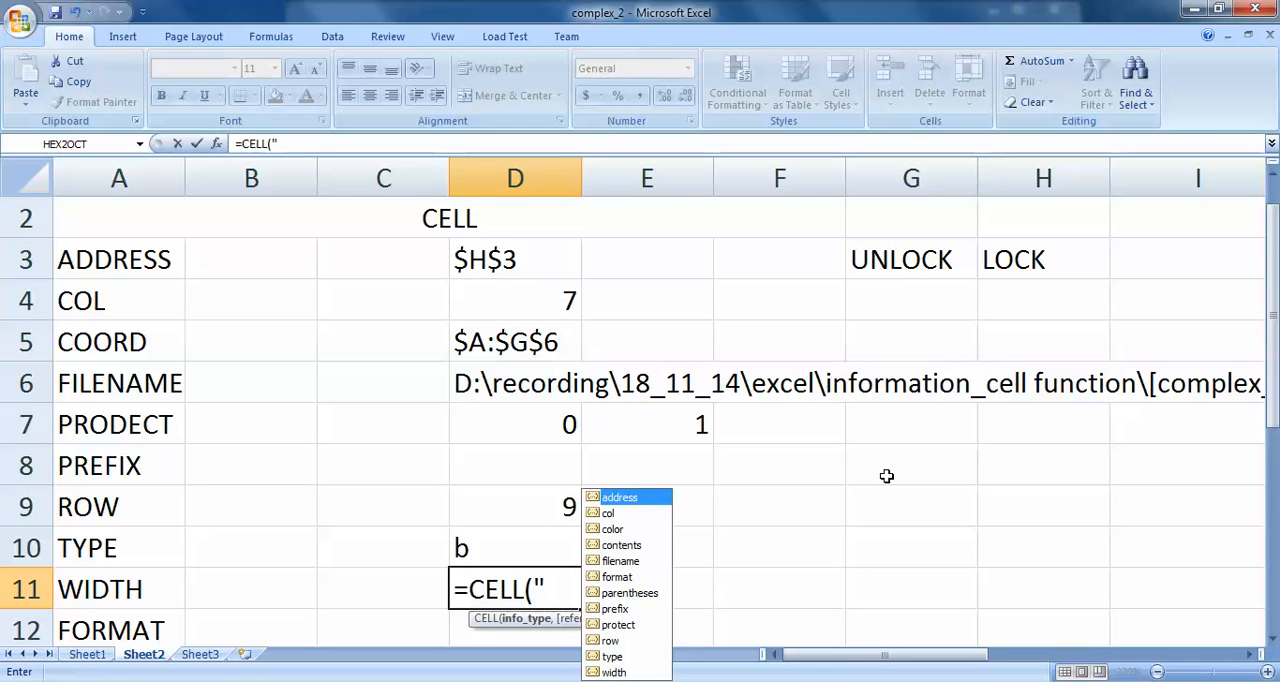
text(WIDTH",)
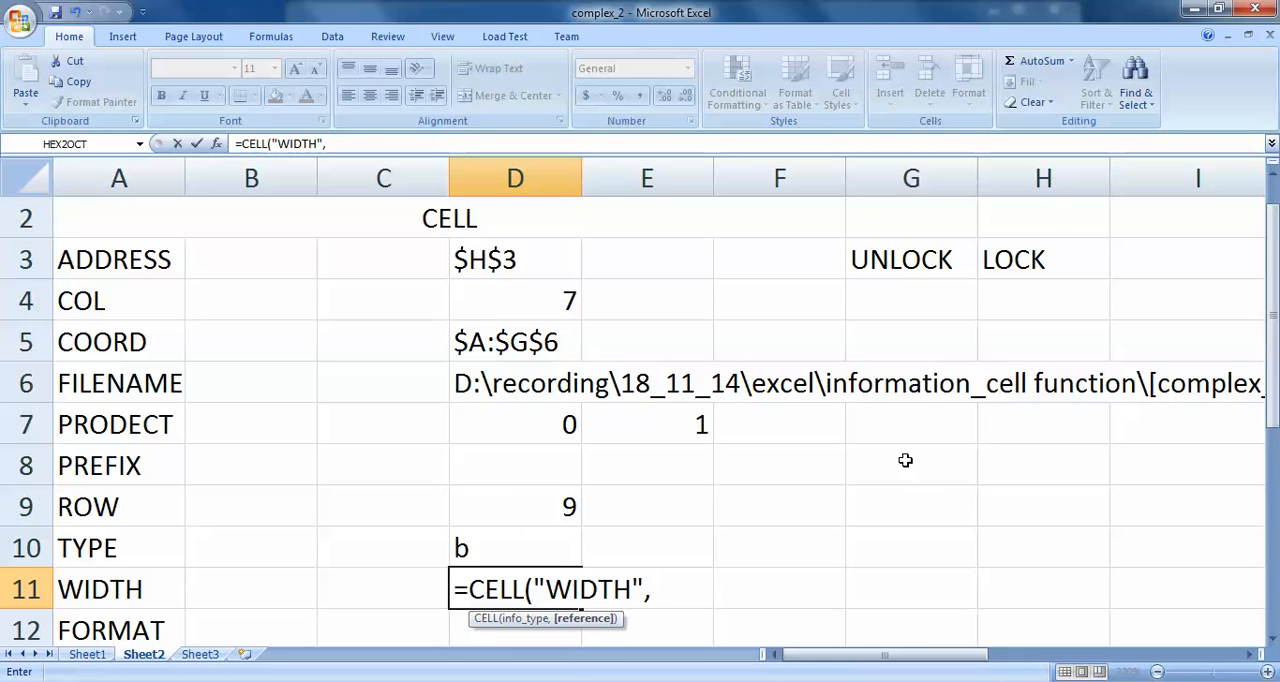
click(905, 460)
text())
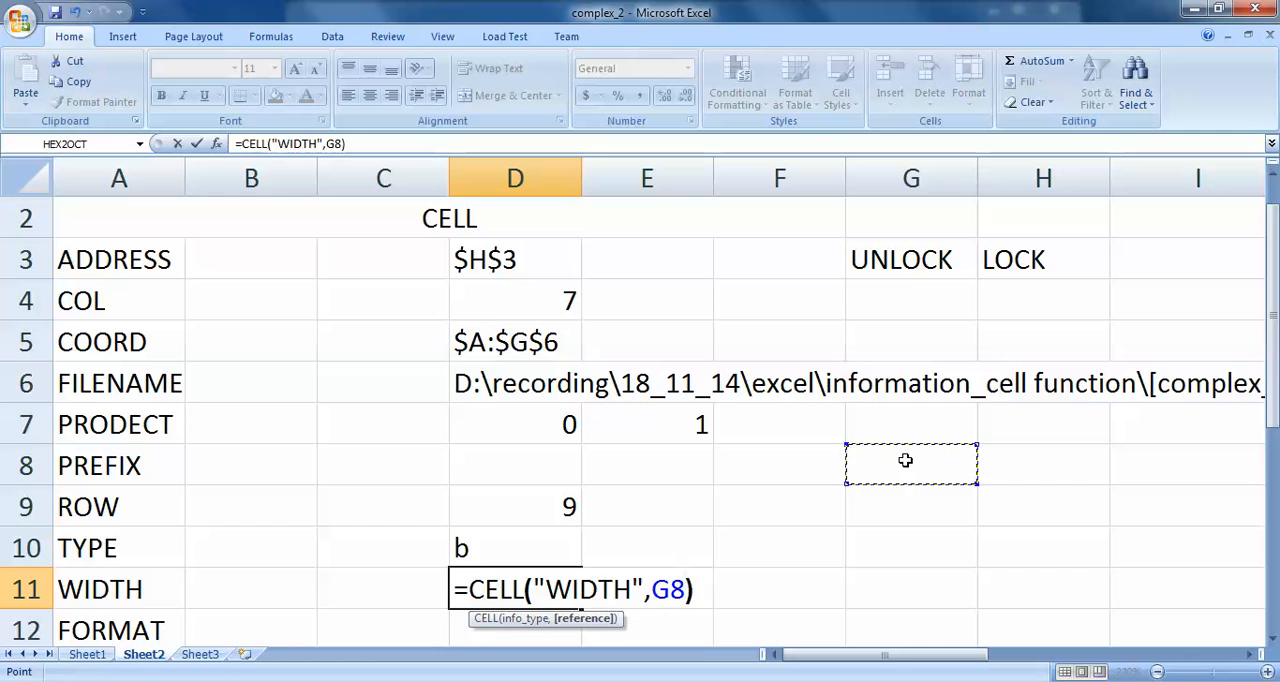
key(Return)
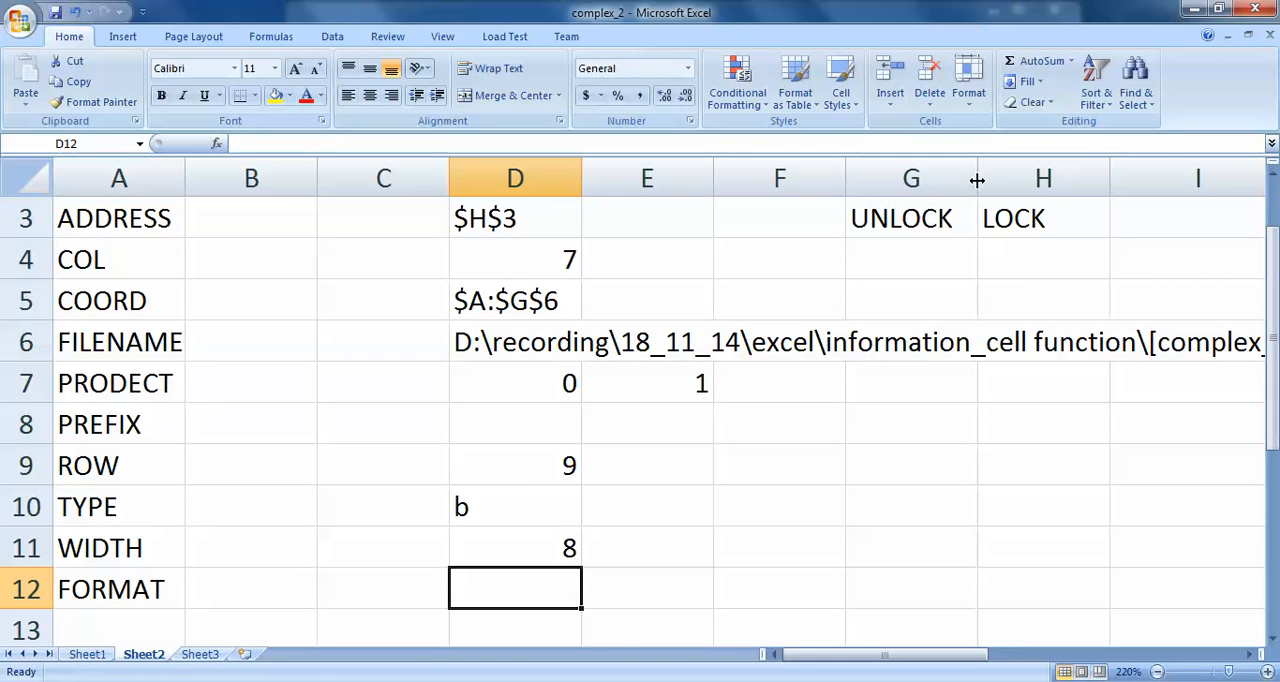
- Widen column G to about 12 characters and re-enter the D11 formula to recalculate its width
drag(977, 178, 1024, 179)
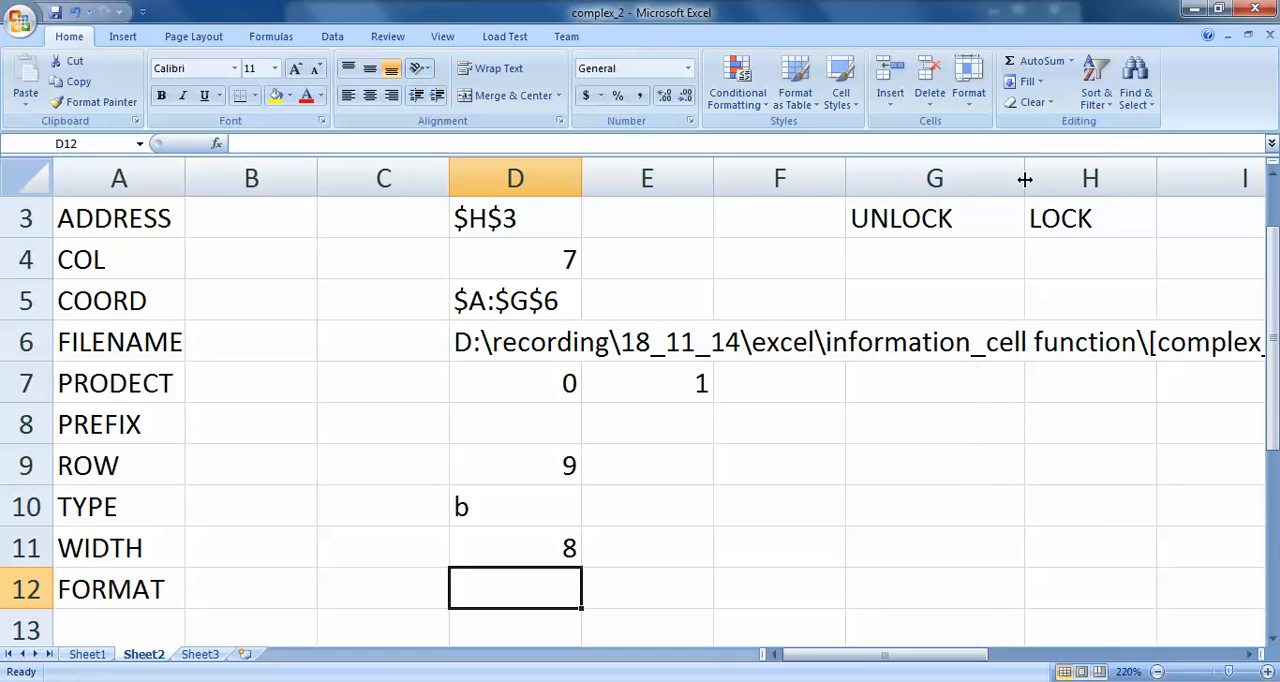
double_click(563, 547)
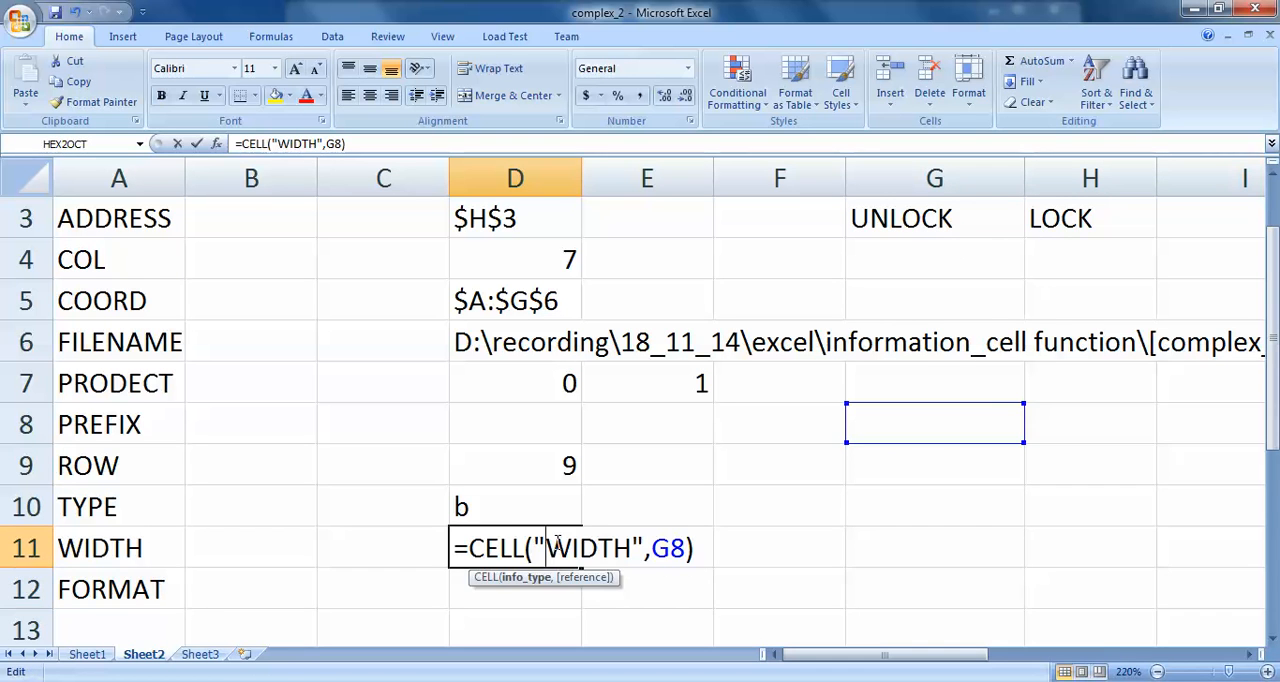
key(Return)
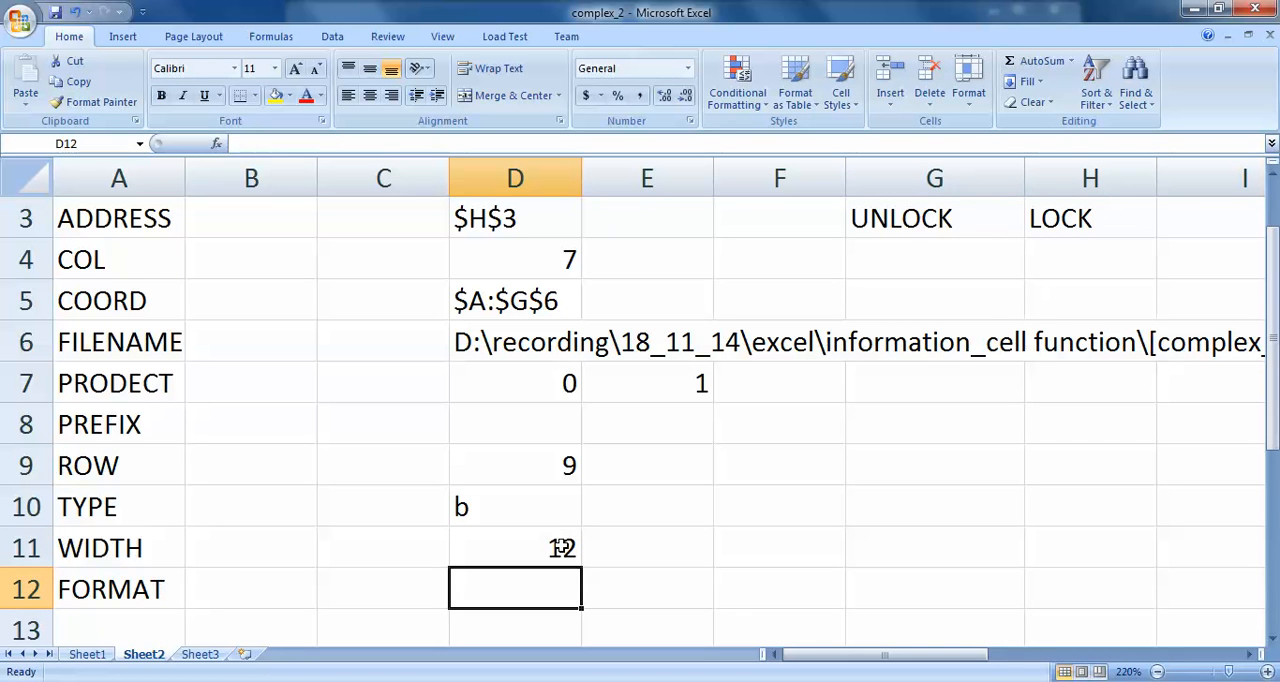
click(562, 547)
- Examine the list of available number formats for the empty cells D12 and G9
double_click(866, 474)
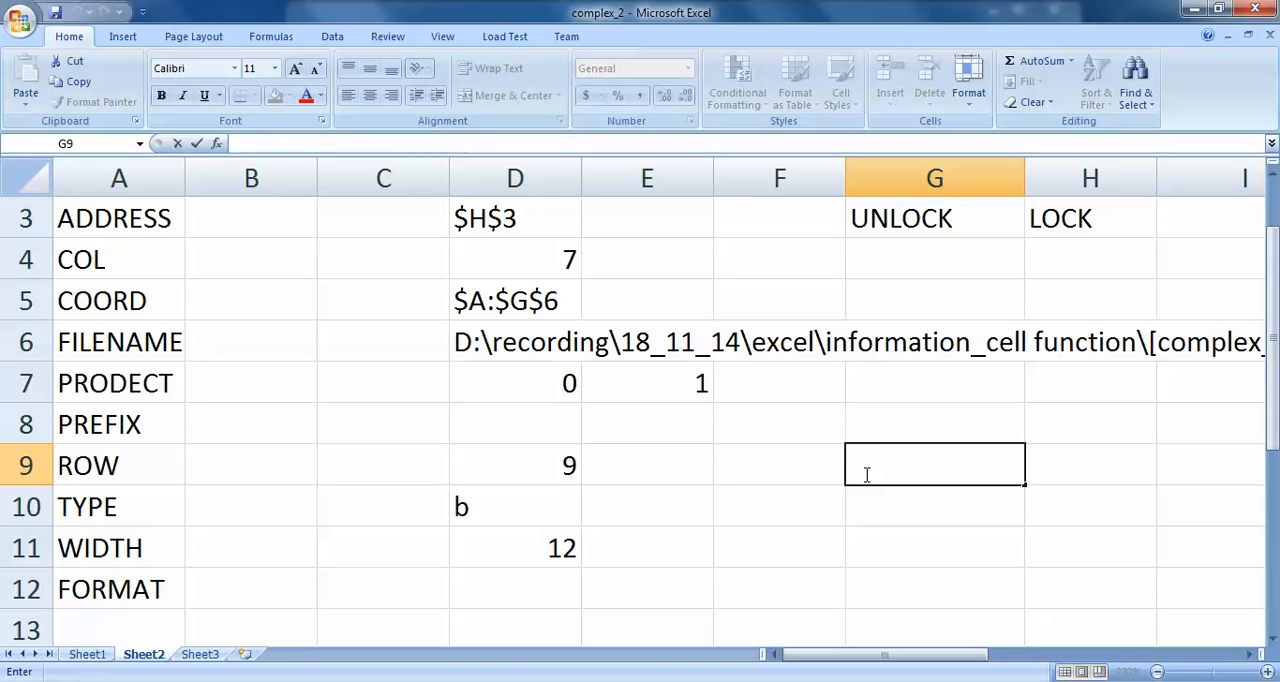
click(552, 589)
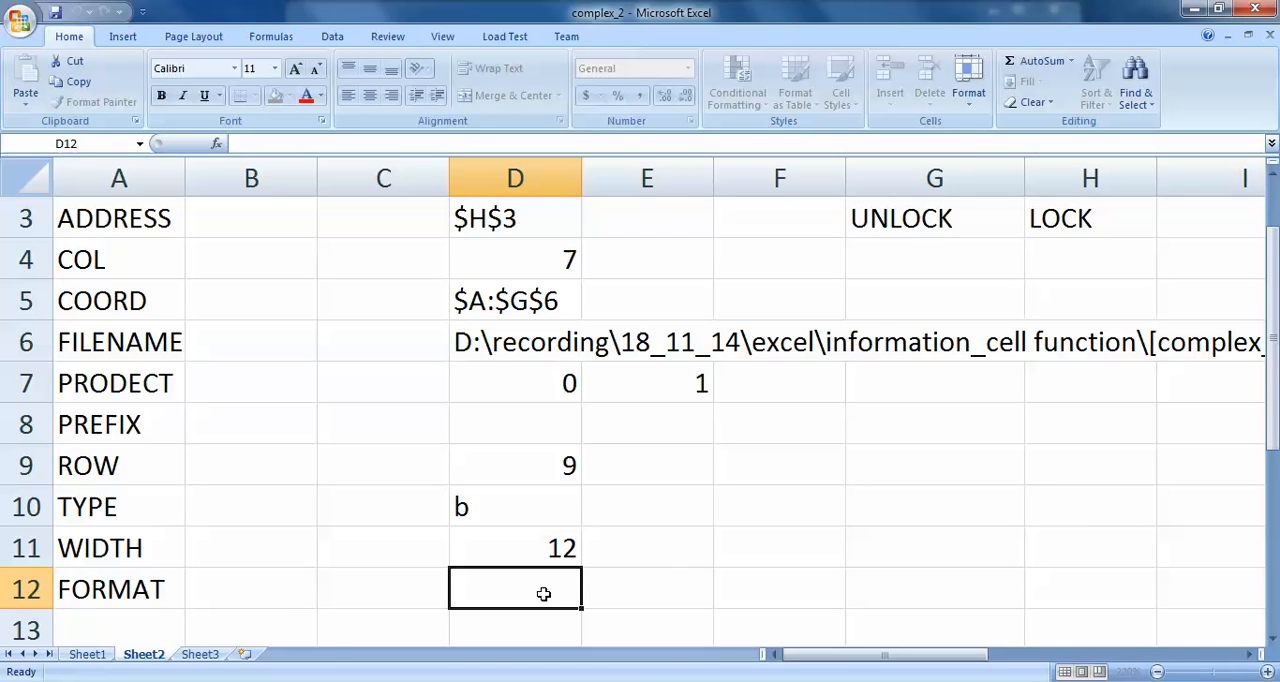
click(689, 68)
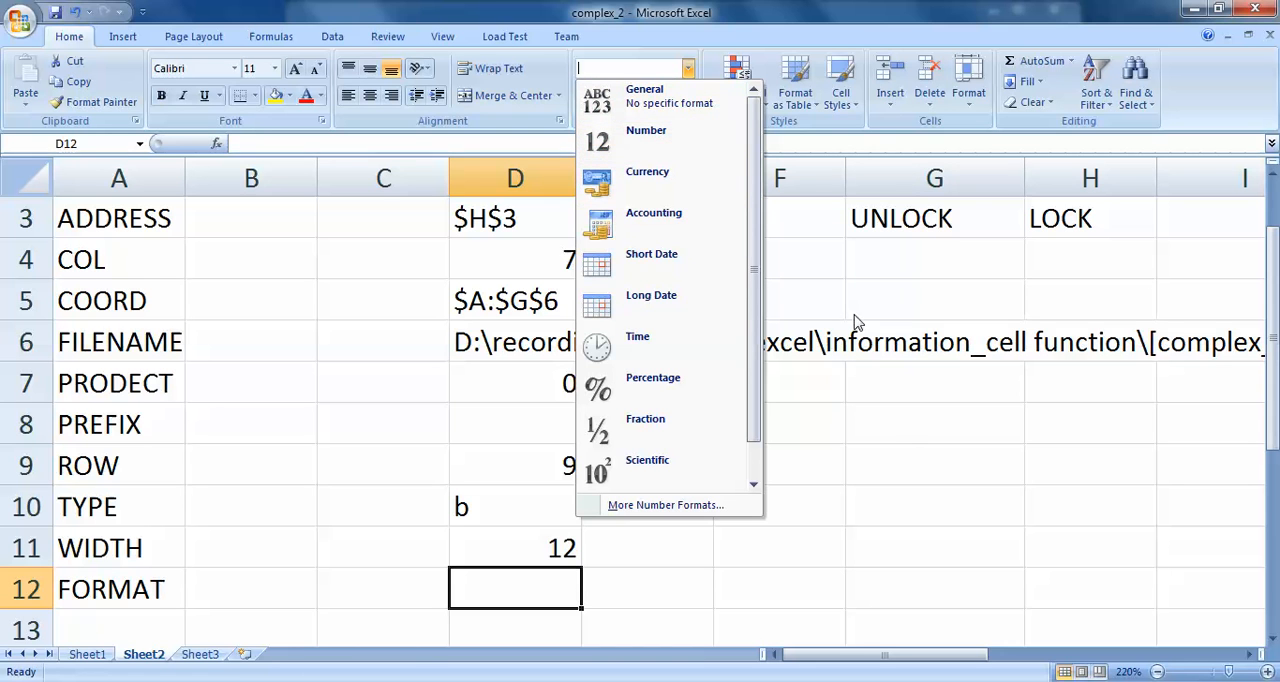
click(897, 462)
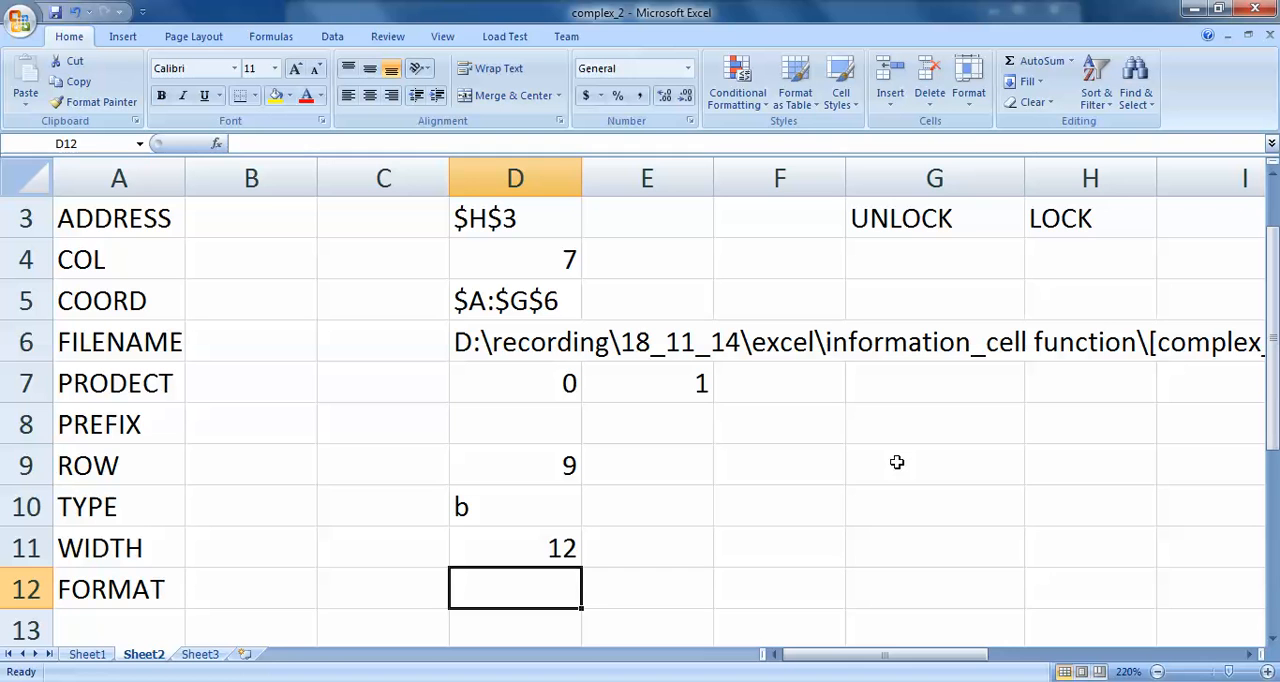
click(897, 462)
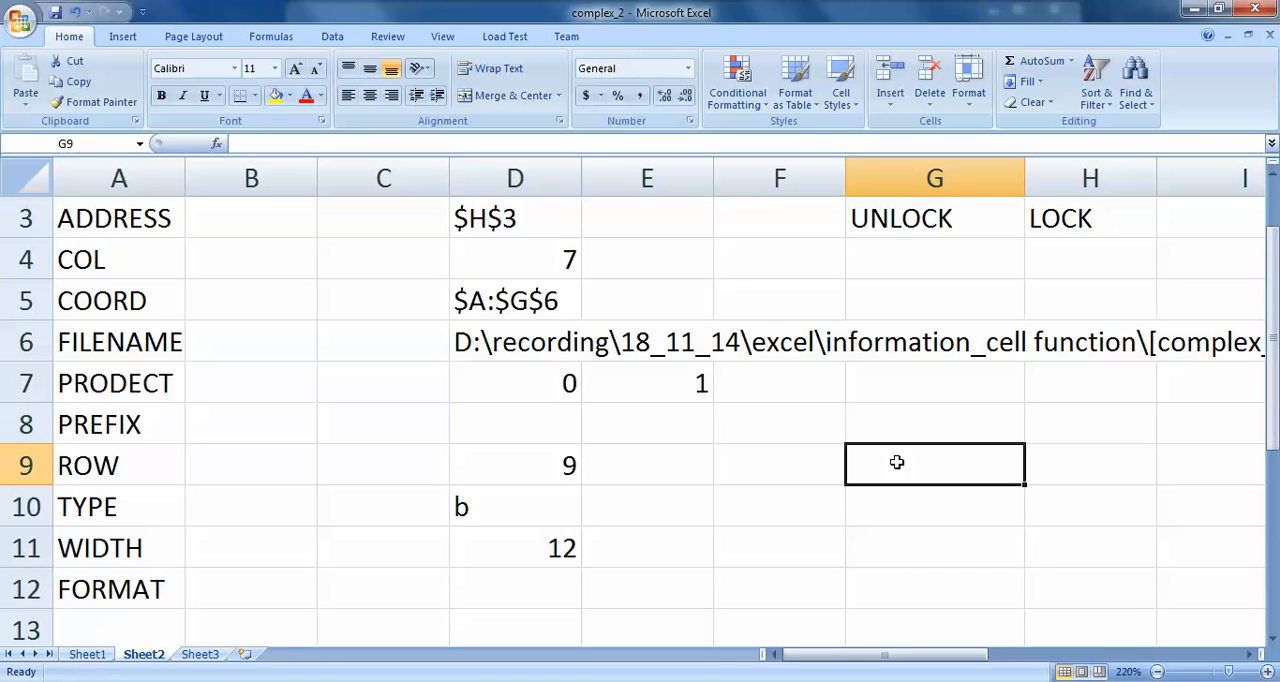
click(688, 69)
click(685, 105)
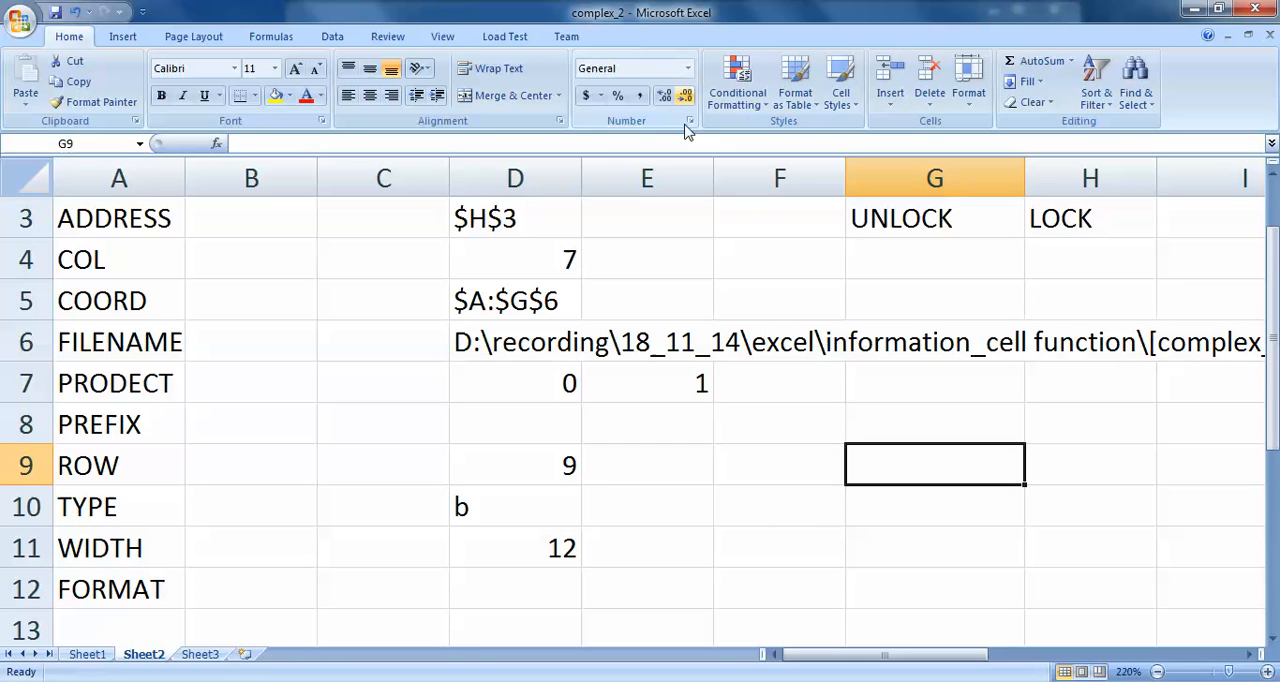
click(528, 590)
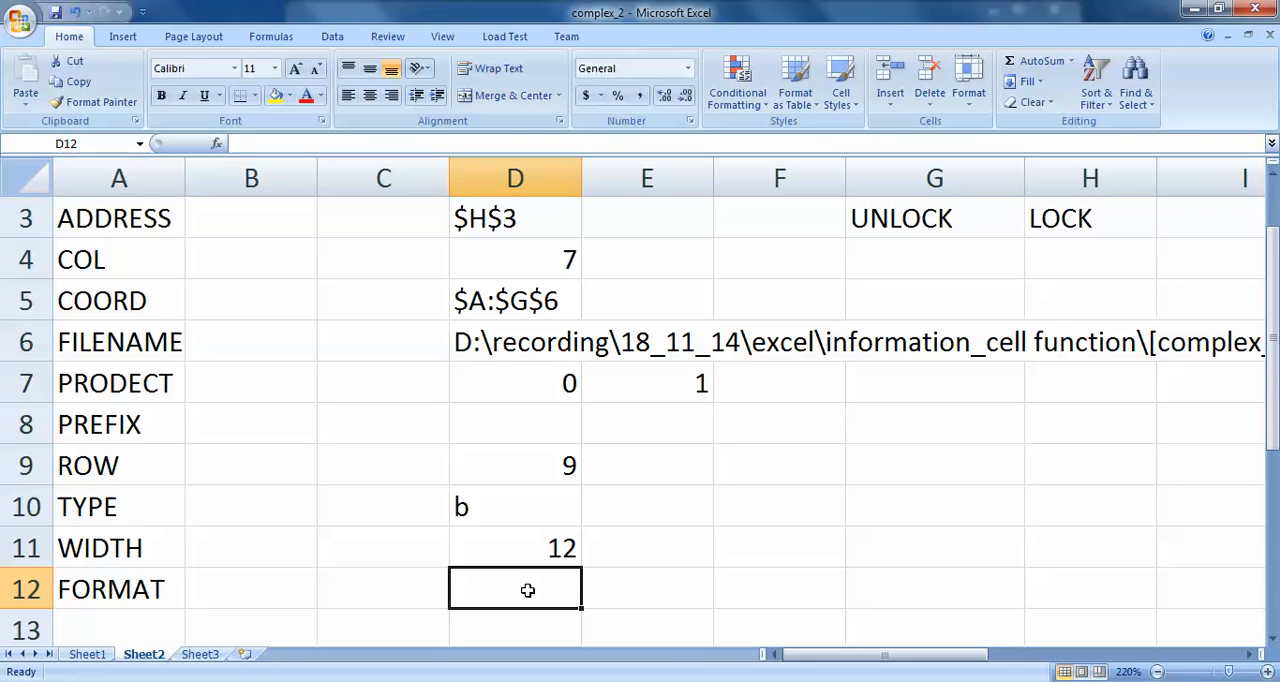
- Apply the Number format to the empty cells G7:G12
drag(905, 385, 895, 590)
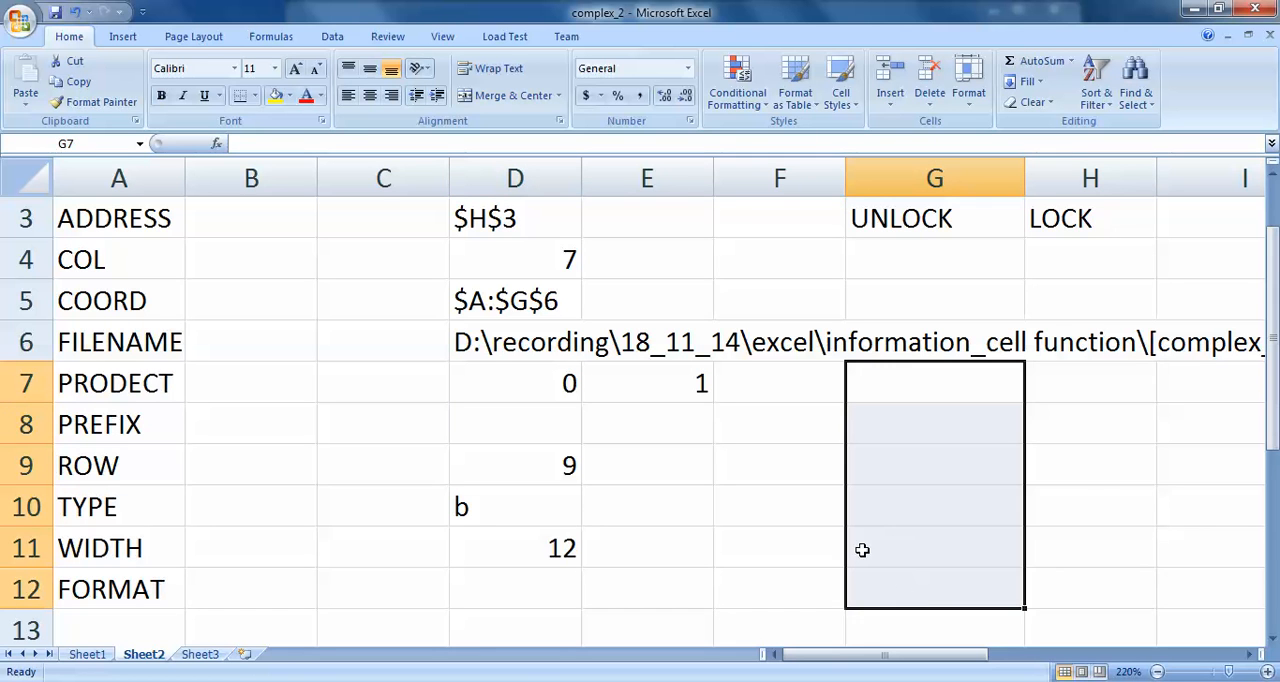
click(688, 68)
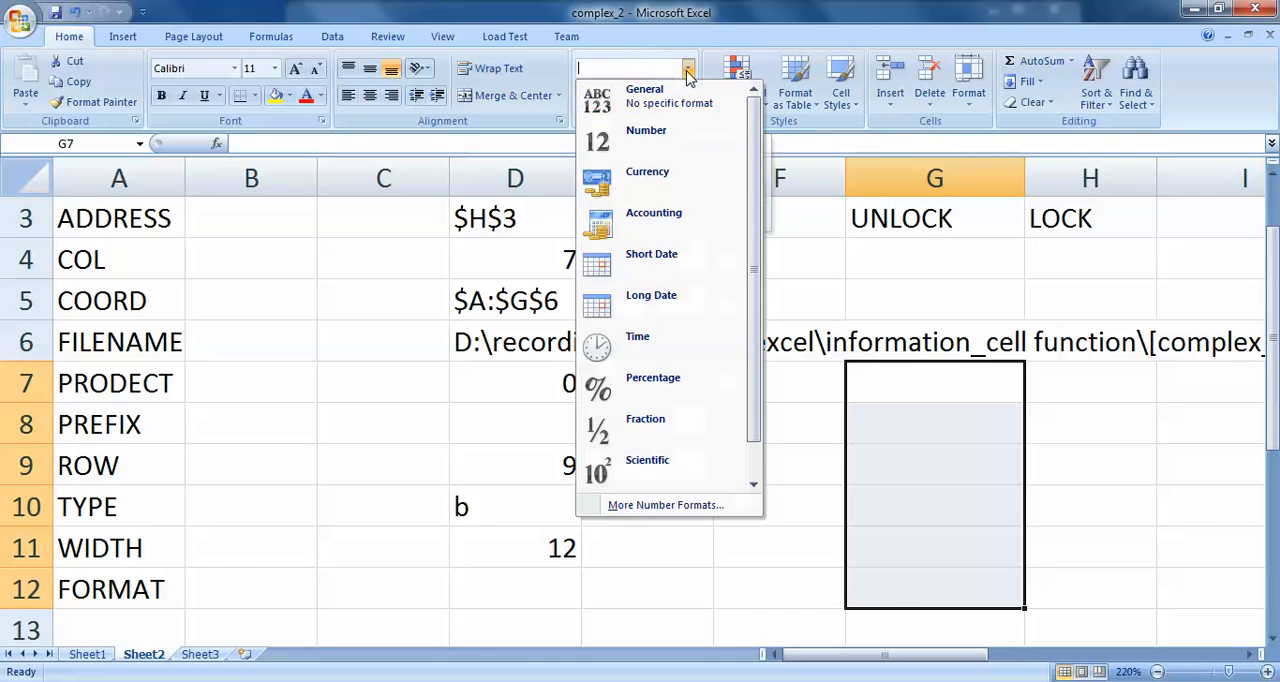
click(651, 149)
- Enter the formula =CELL("FORMAT",G9) in cell D12, in the FORMAT row
click(523, 579)
text(=)
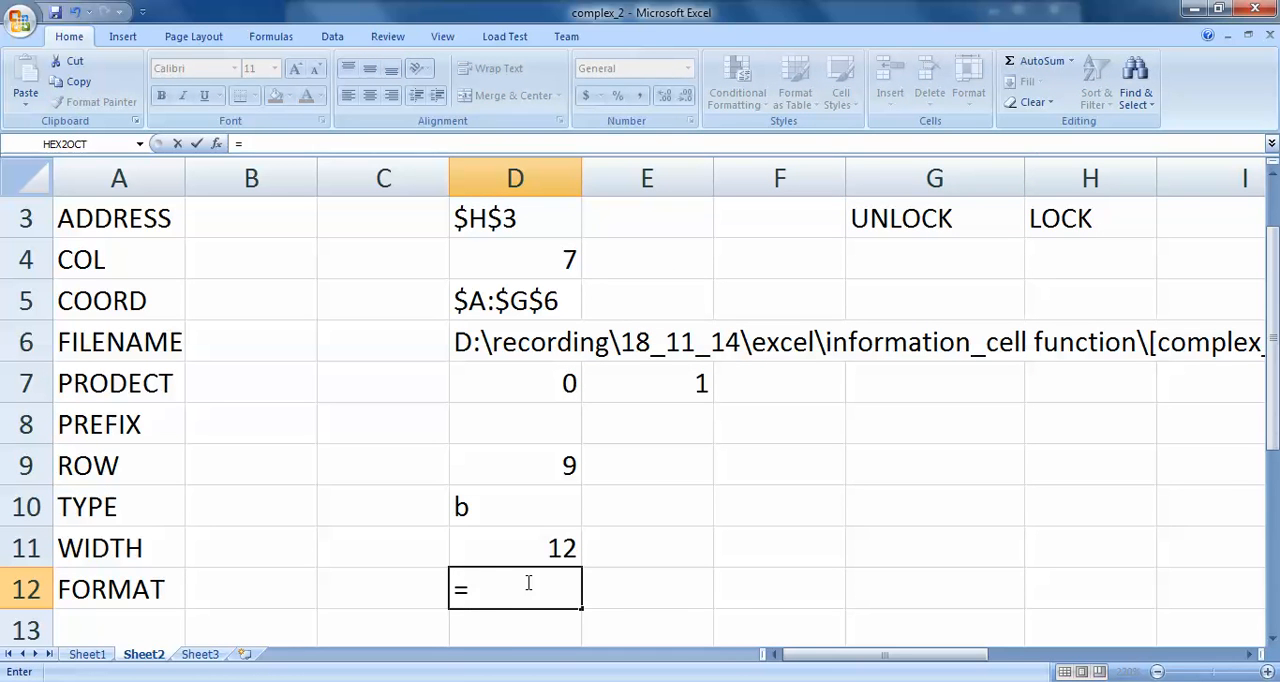
text(CELL)
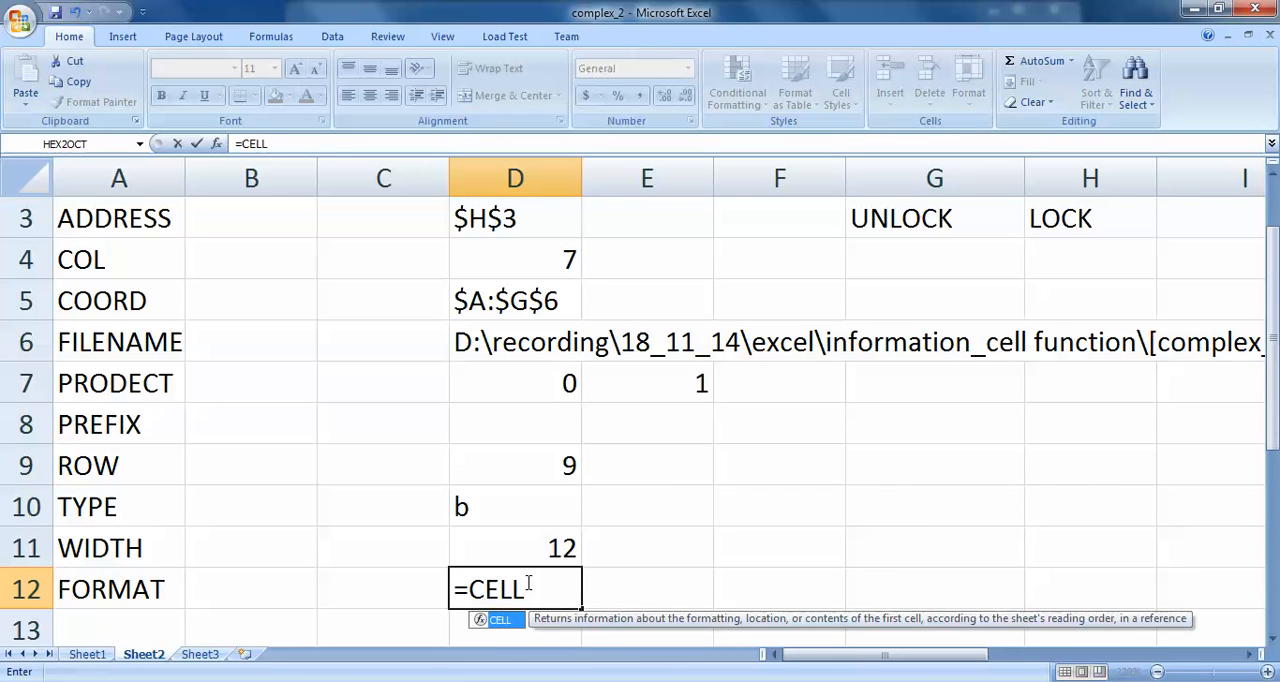
text(("FO)
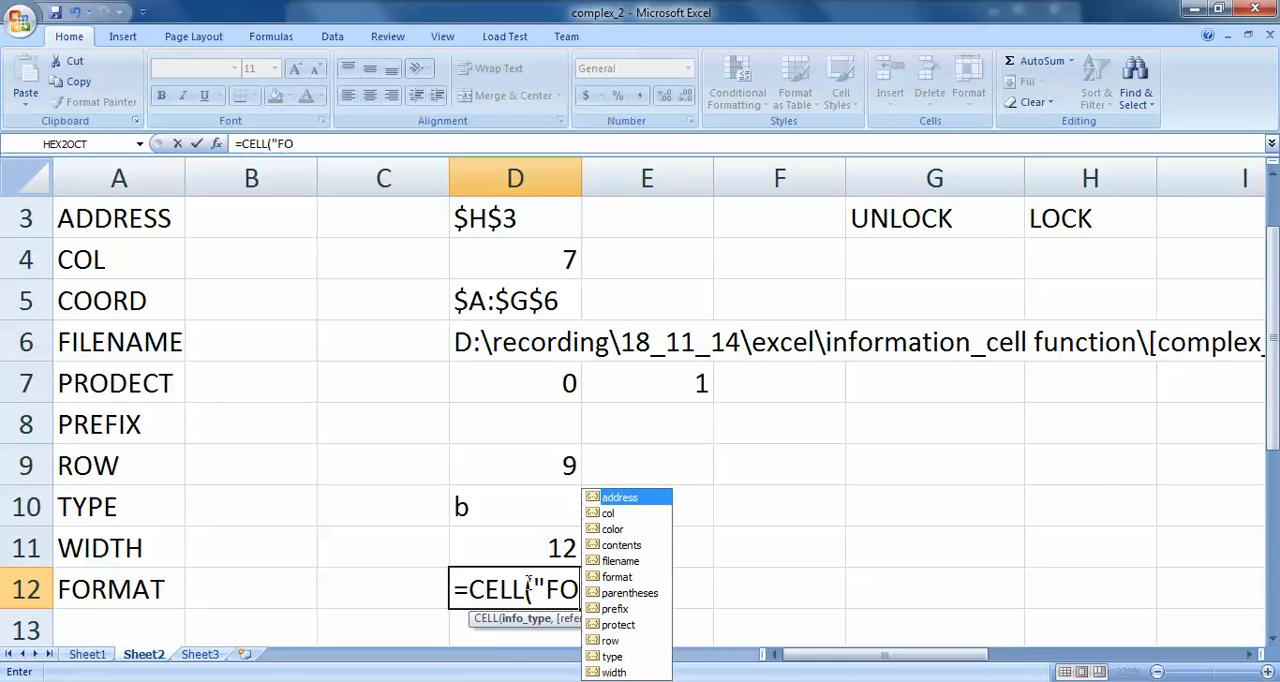
text(RMAT",)
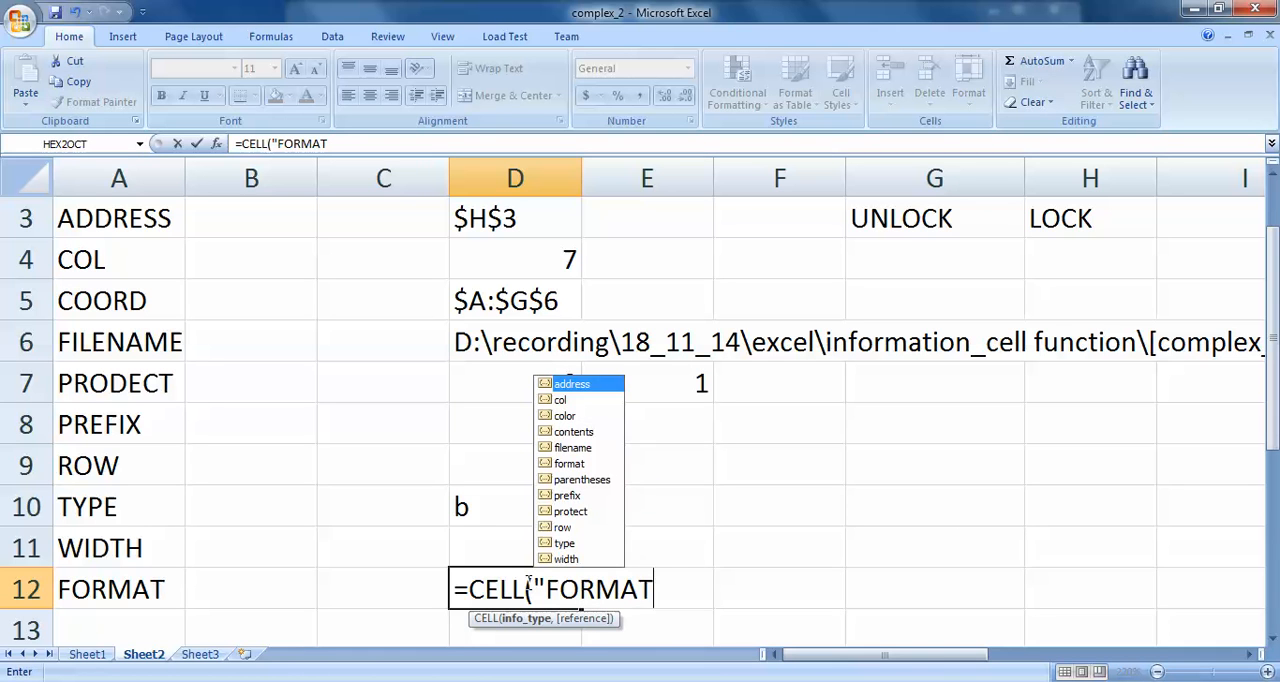
click(951, 451)
text())
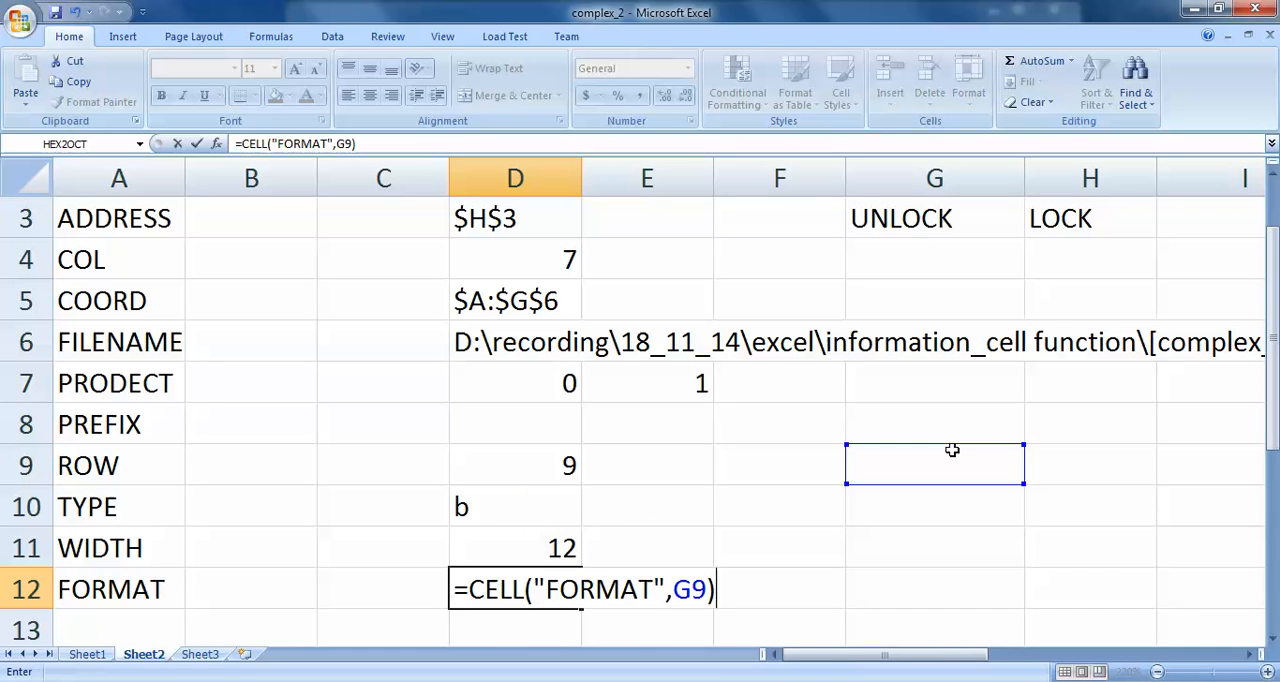
key(Return)
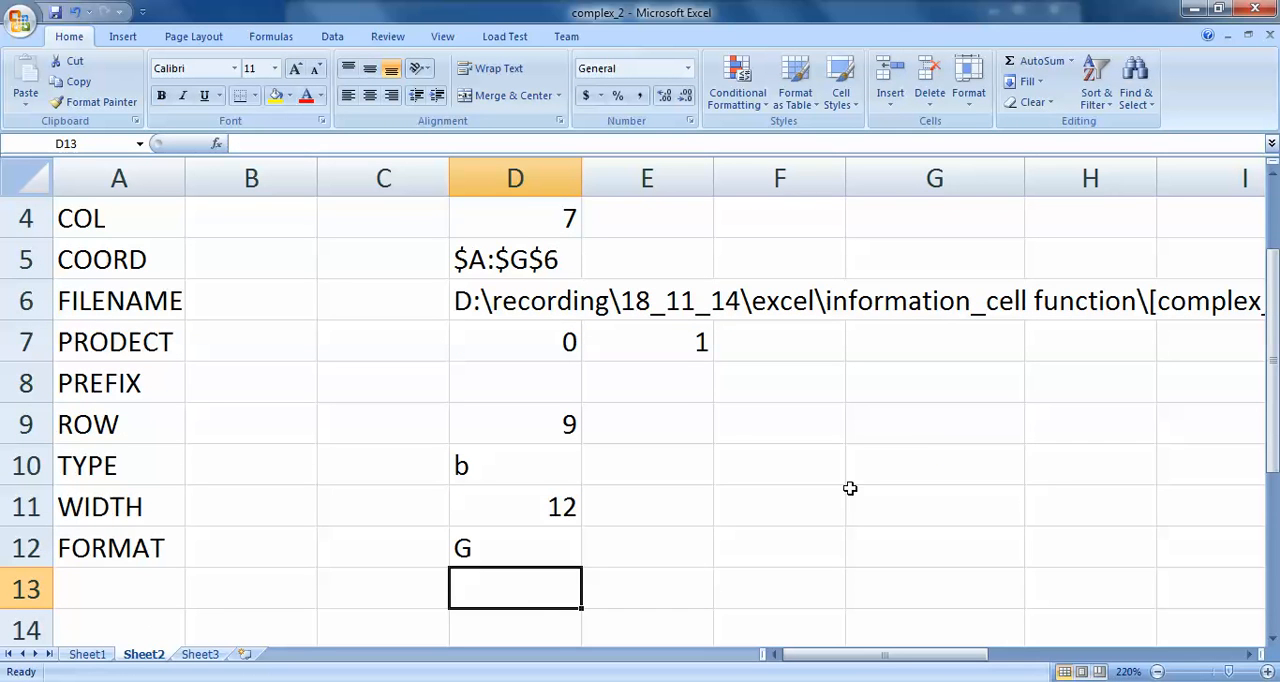
- Apply the Percentage format to cells G7:G12 and re-enter the D12 formula to recalculate its format code
click(923, 422)
click(906, 359)
drag(906, 359, 915, 548)
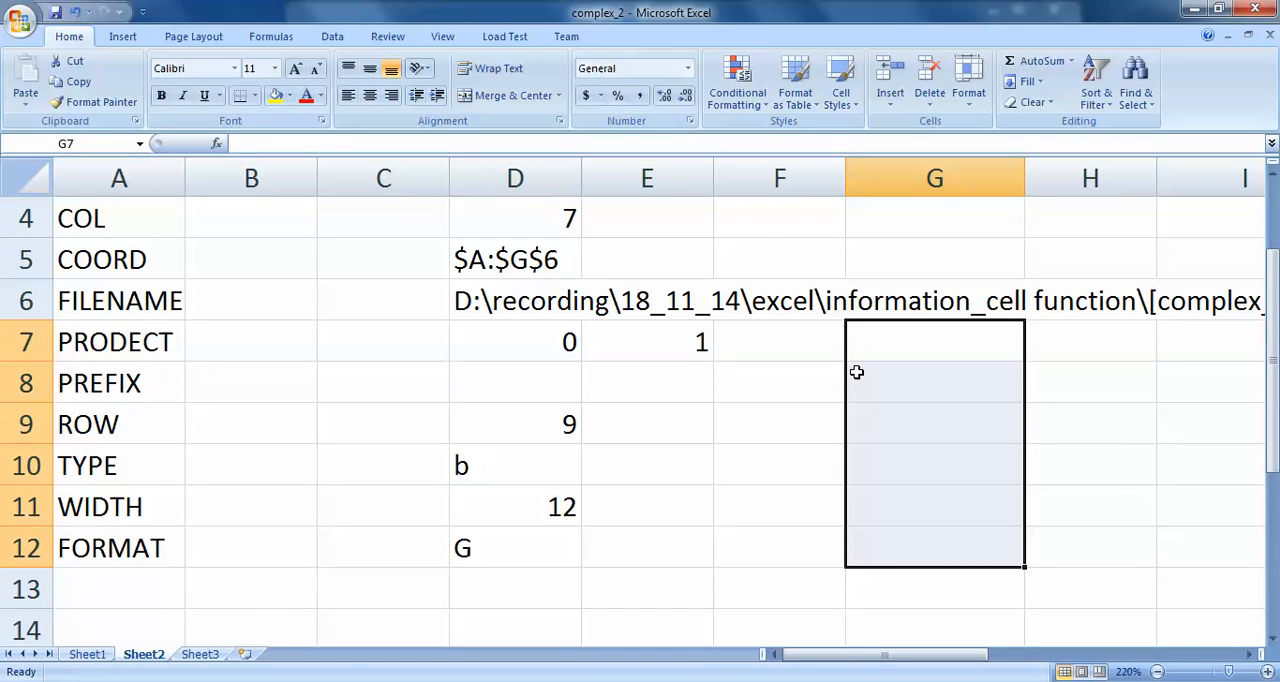
click(687, 68)
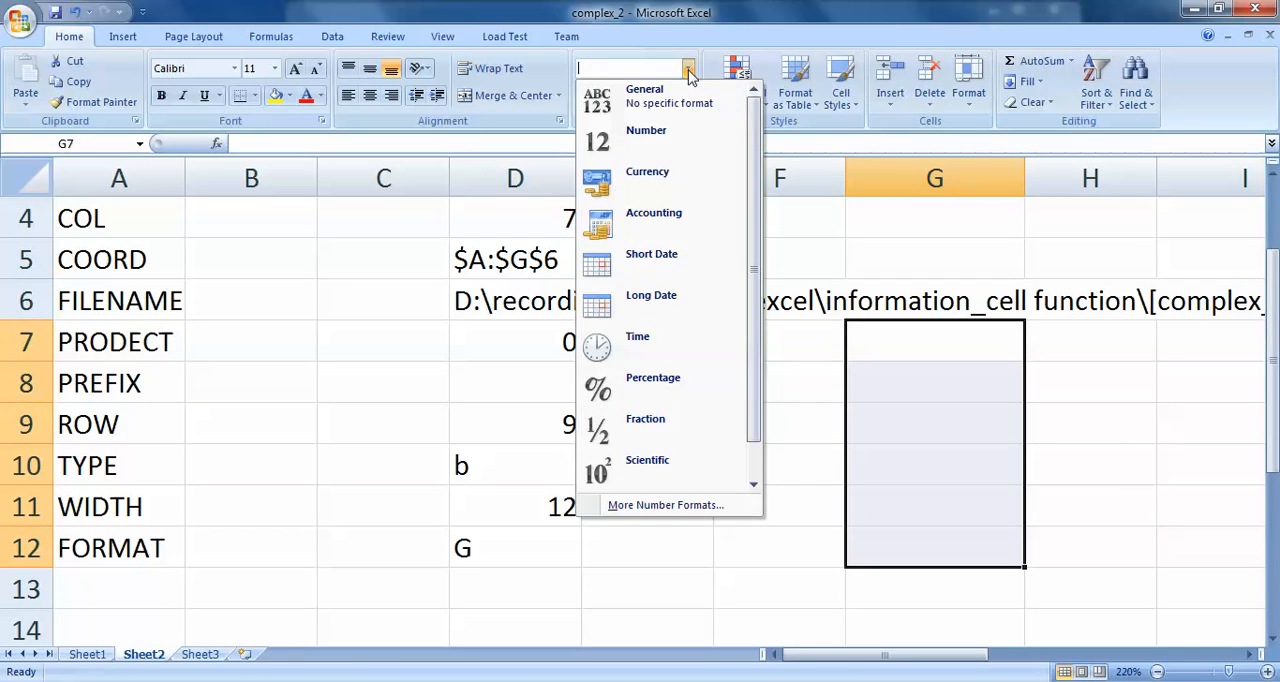
click(655, 388)
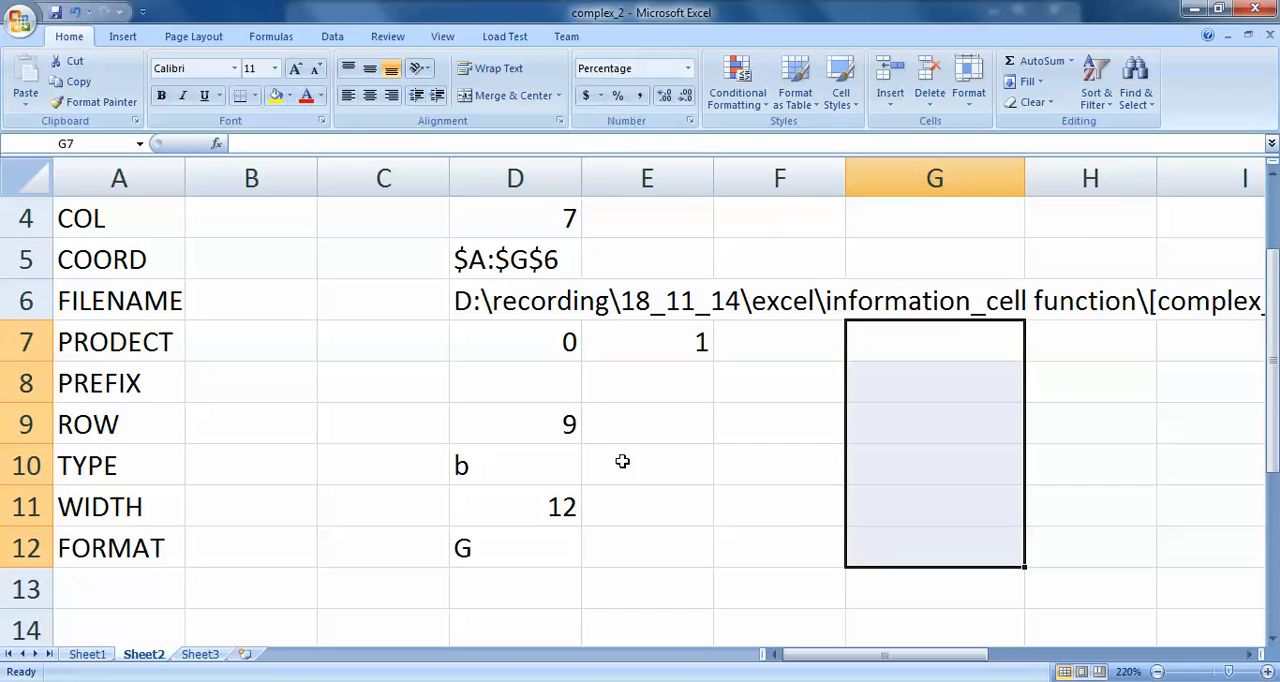
double_click(548, 553)
key(Return)
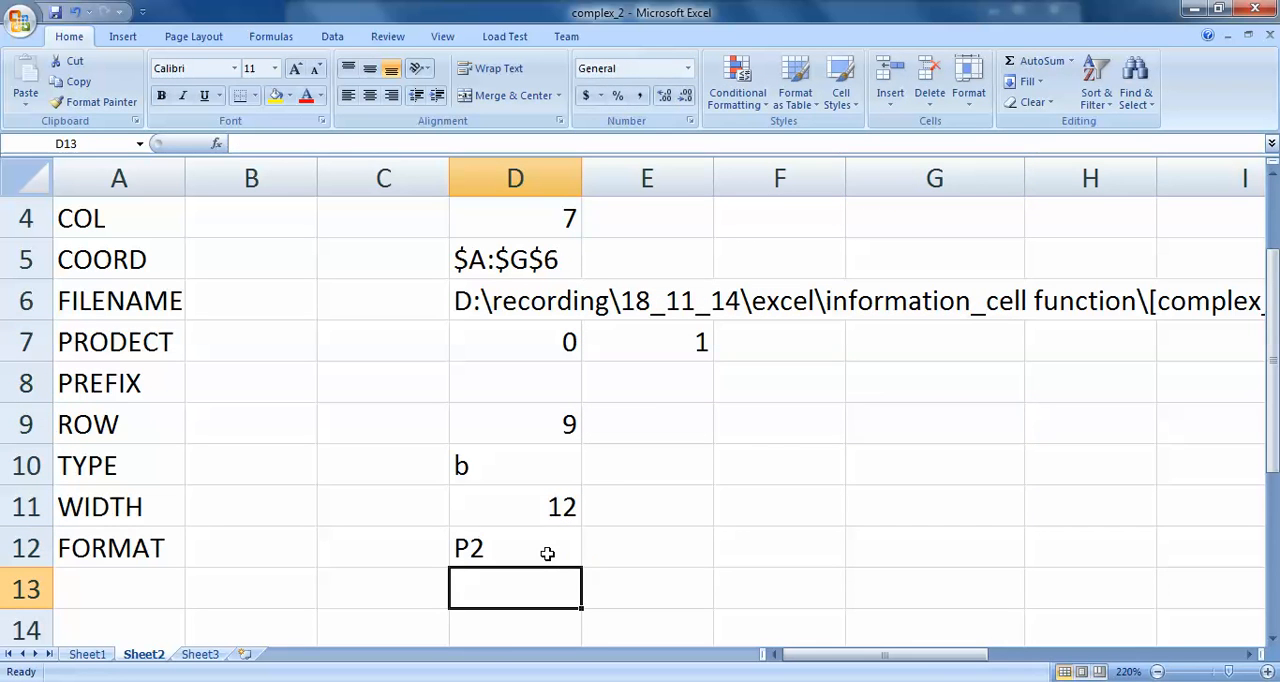